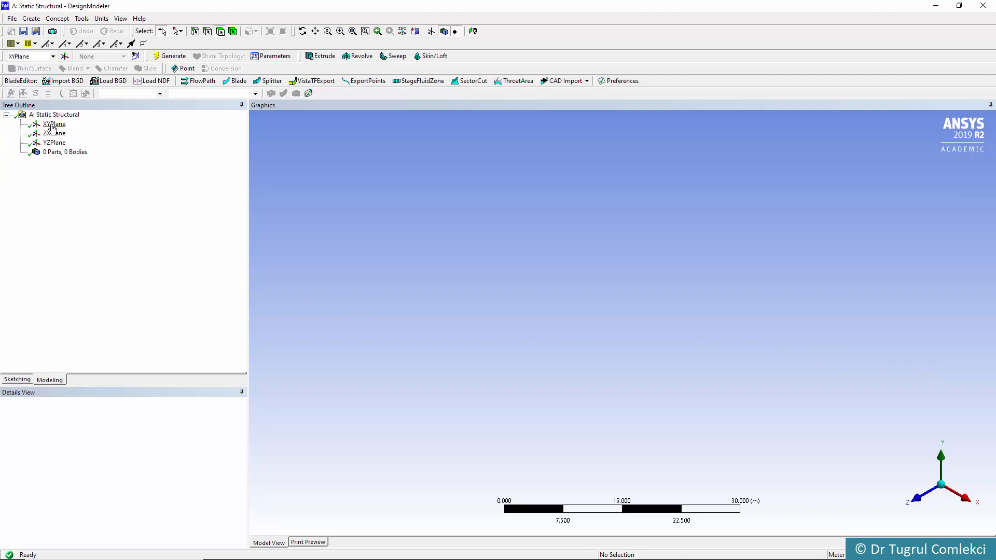
Step: Create a new sketch on the XYPlane and select it for drawing
left_click(52, 127)
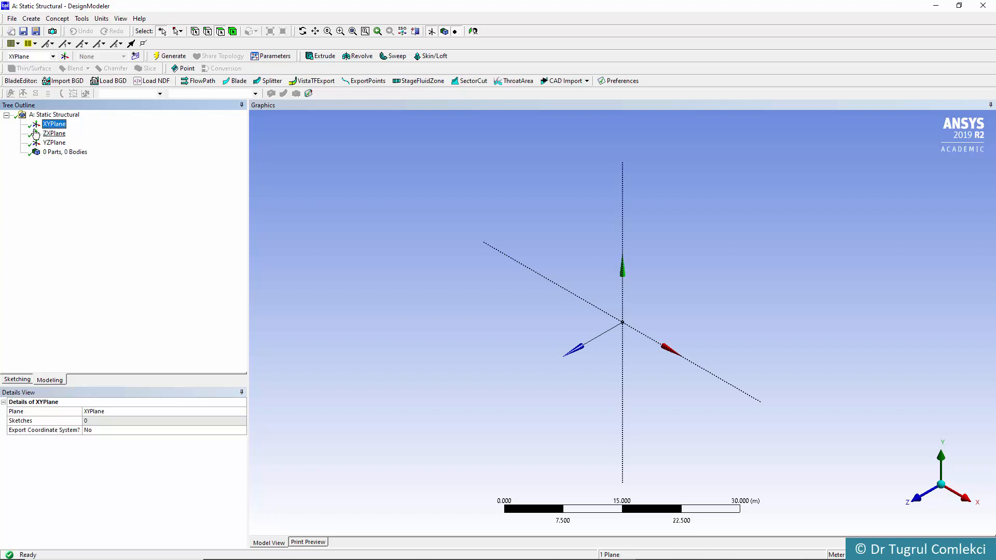
left_click(140, 57)
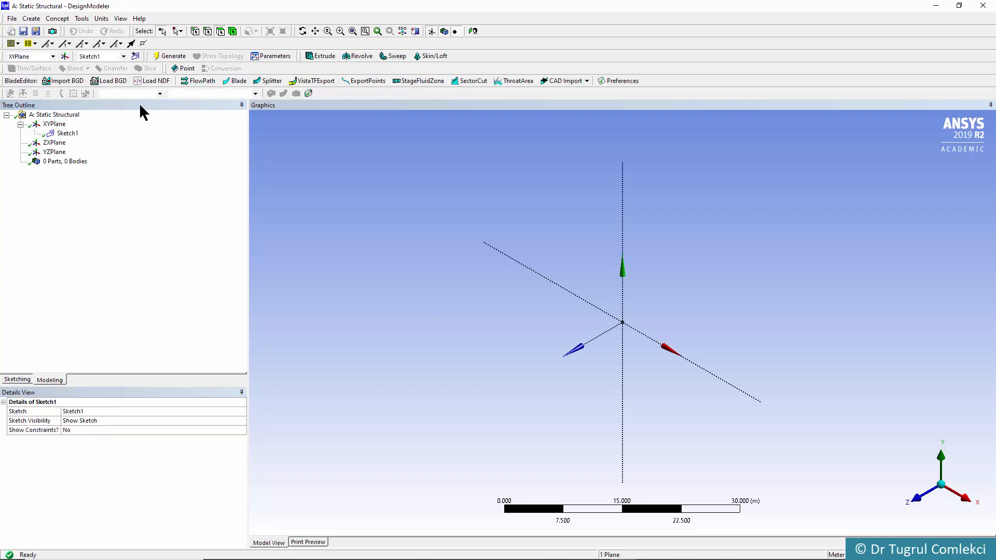
left_click(69, 134)
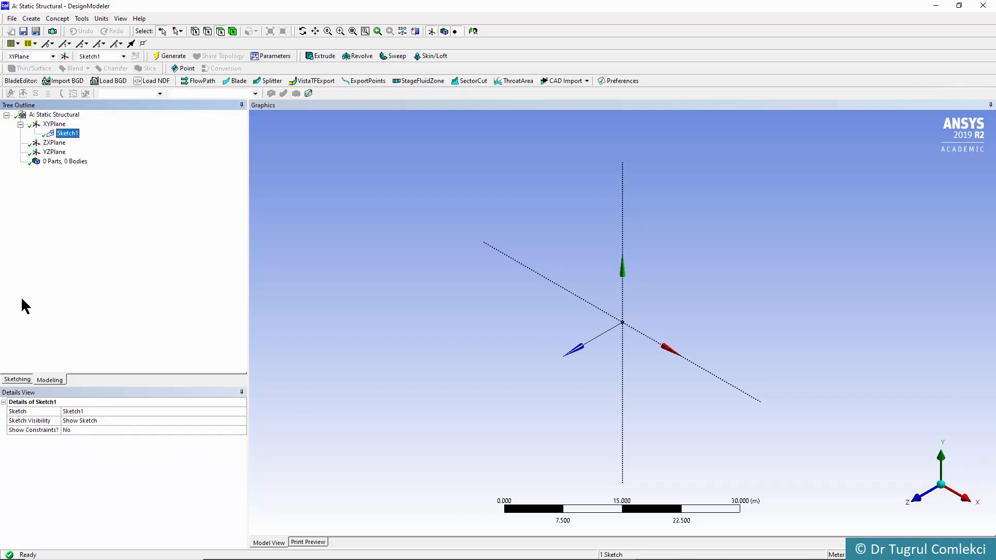
Step: Sketch a vertical line about 0.61 m long from the origin upward along the Y axis, facing the sketch plane
left_click(16, 381)
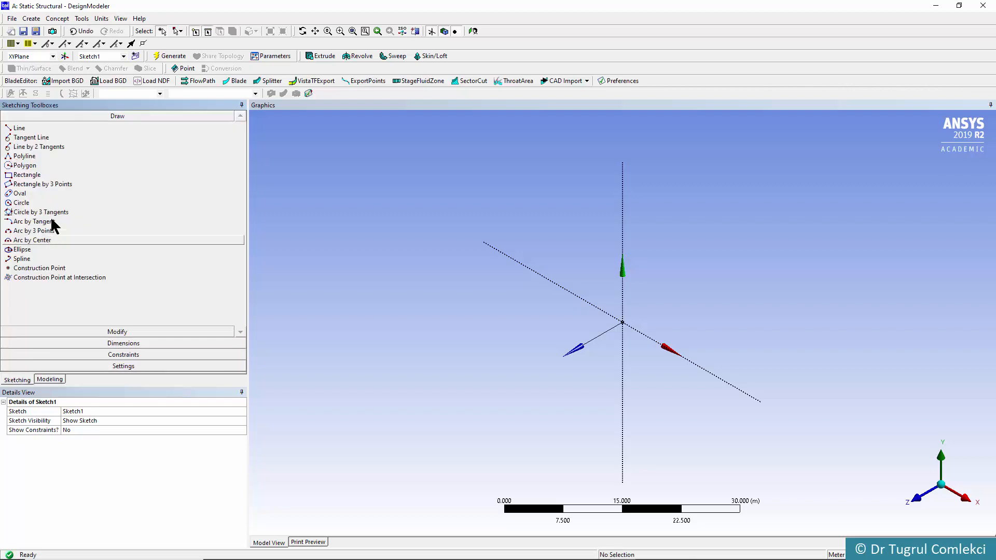
left_click(19, 127)
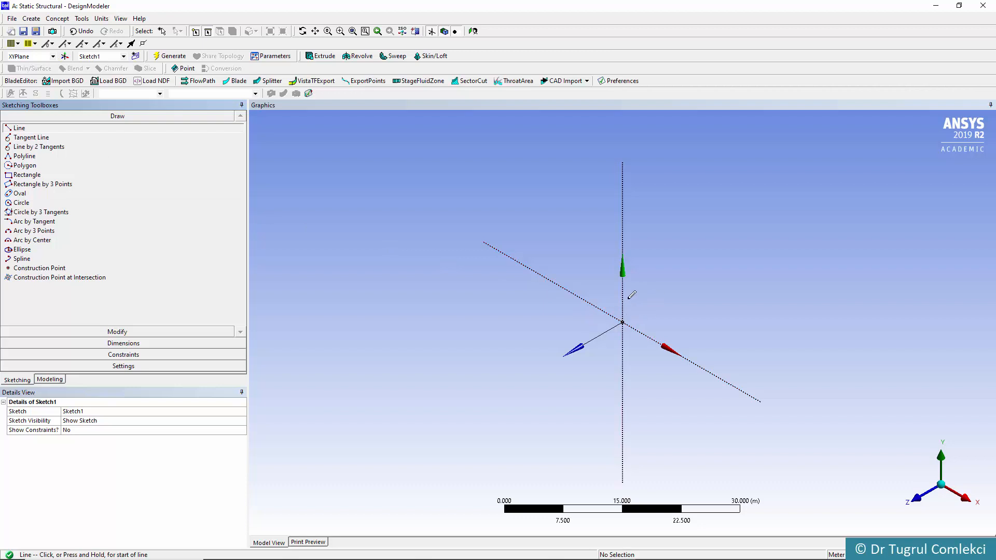
left_click(472, 30)
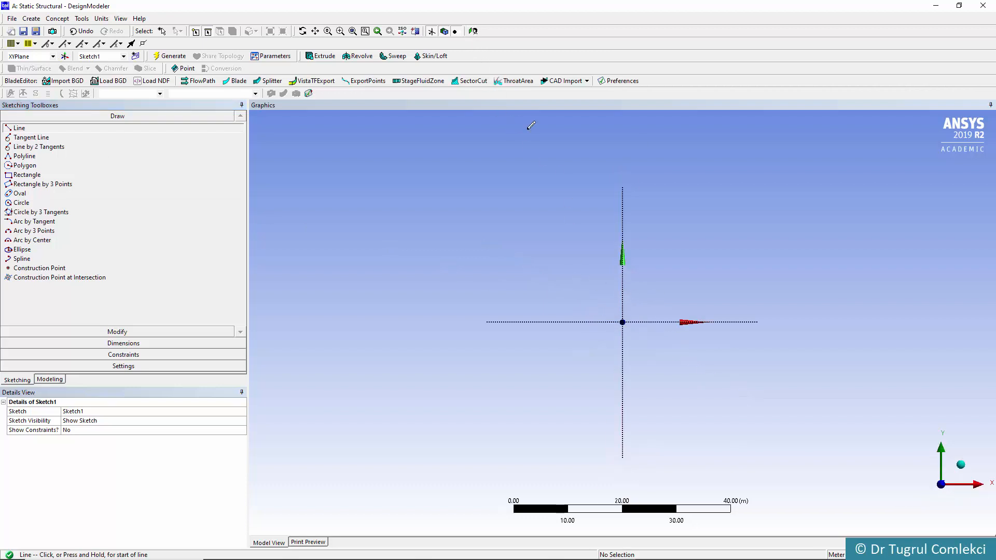
scroll(653, 340, "up", 4)
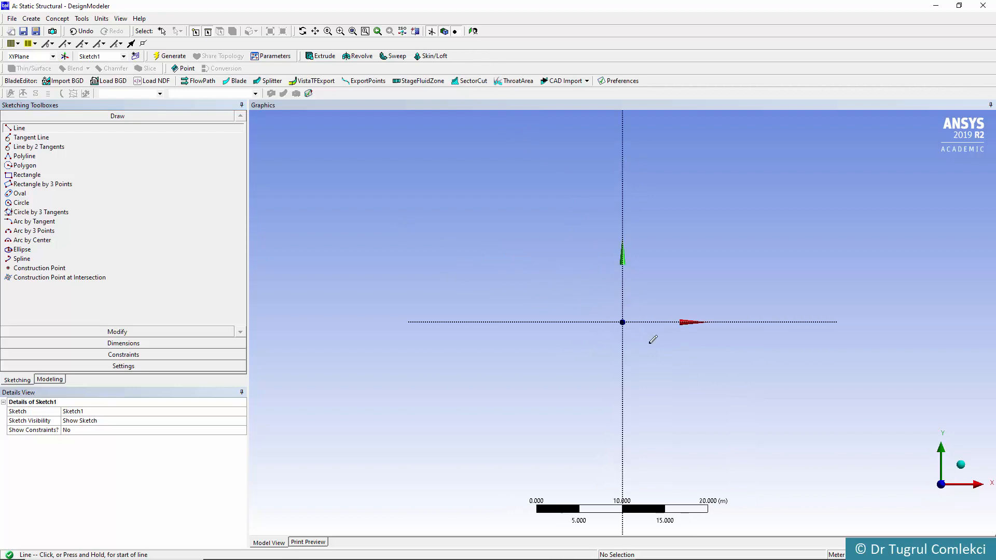
scroll(653, 339, "up", 4)
scroll(649, 340, "up", 3)
scroll(650, 340, "up", 2)
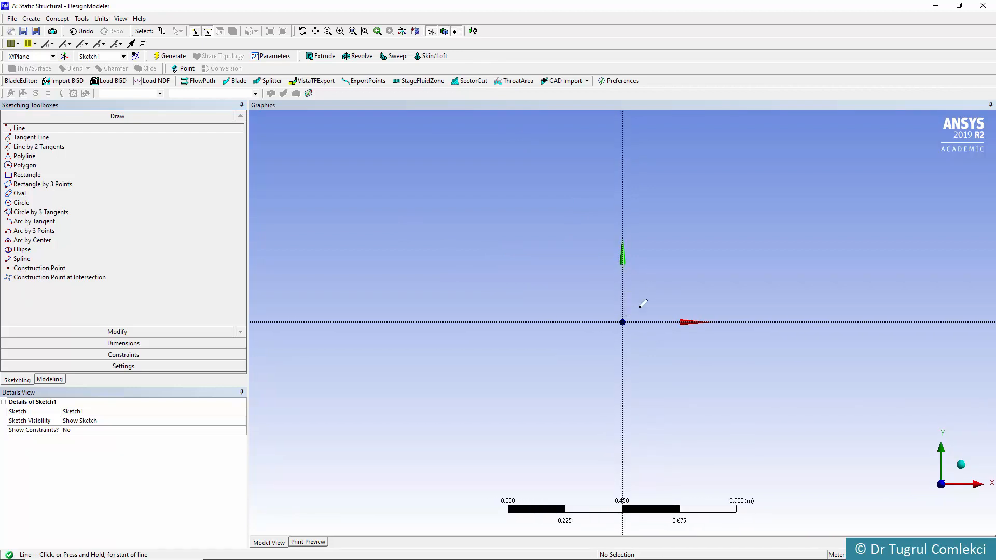
scroll(658, 345, "down", 1)
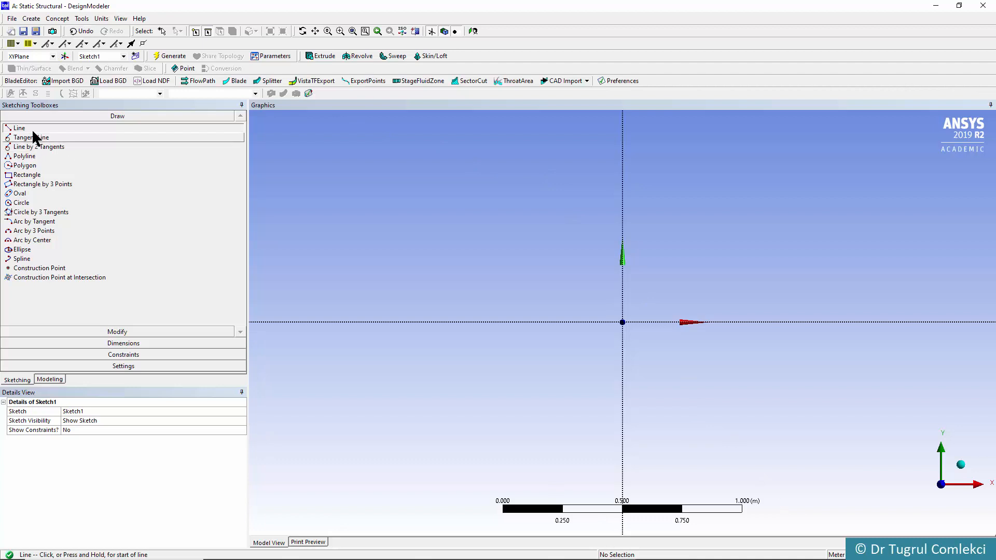
left_click(623, 322)
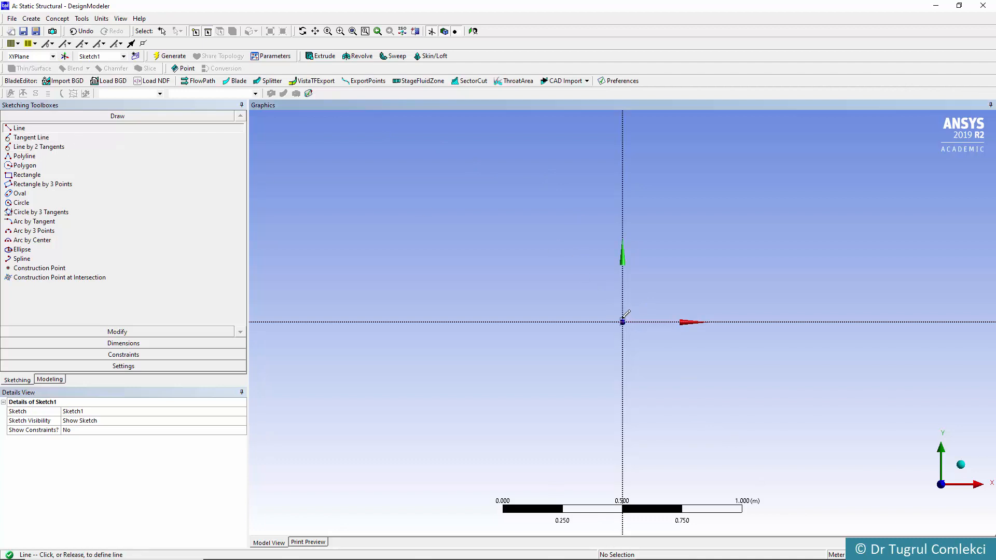
left_click(623, 176)
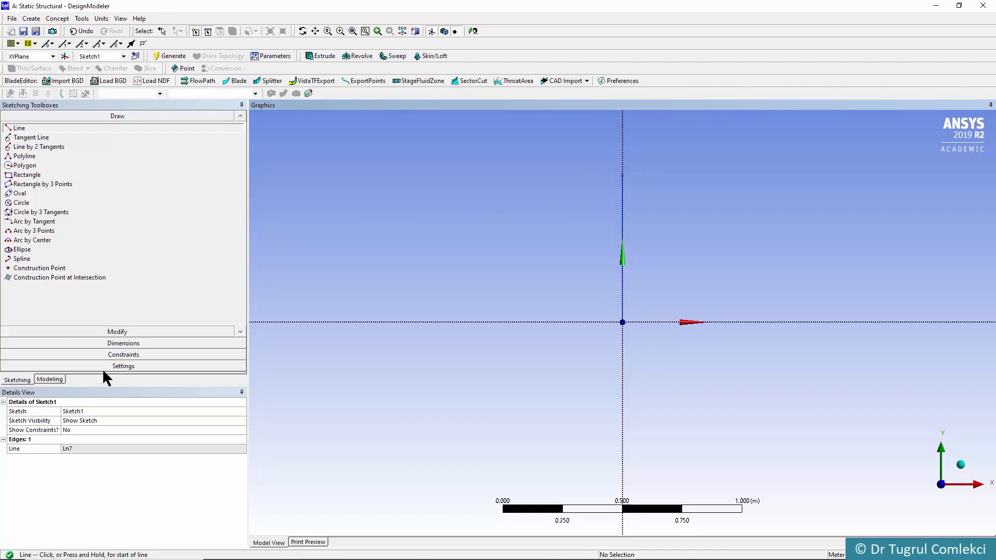
Step: Add a vertical dimension between the origin and the line's upper endpoint, placed beside the line
left_click(111, 343)
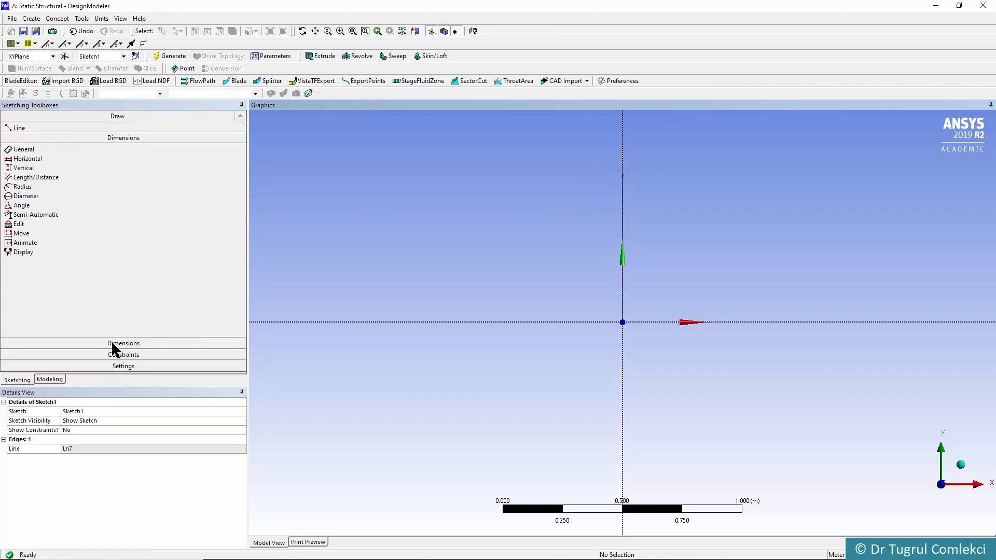
left_click(21, 169)
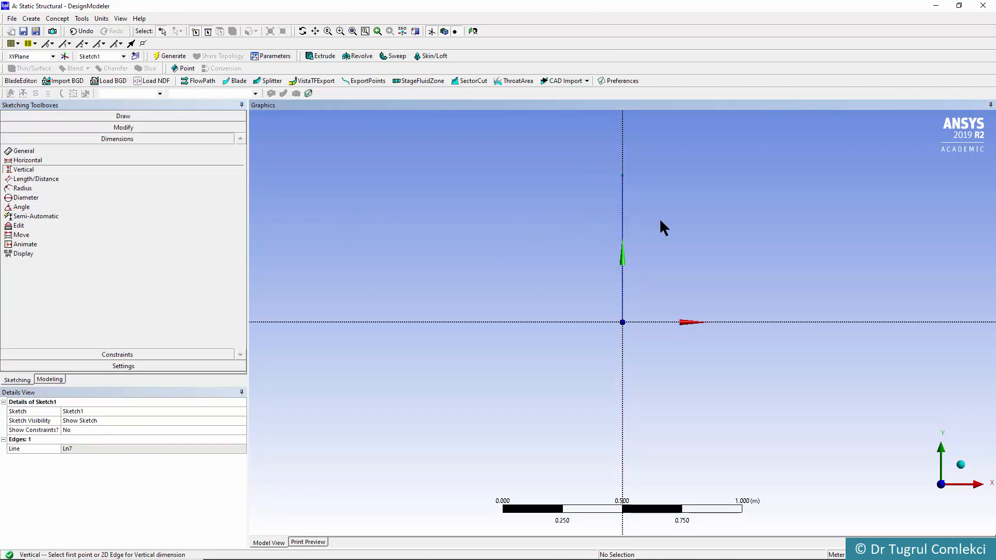
left_click(623, 323)
left_click(623, 176)
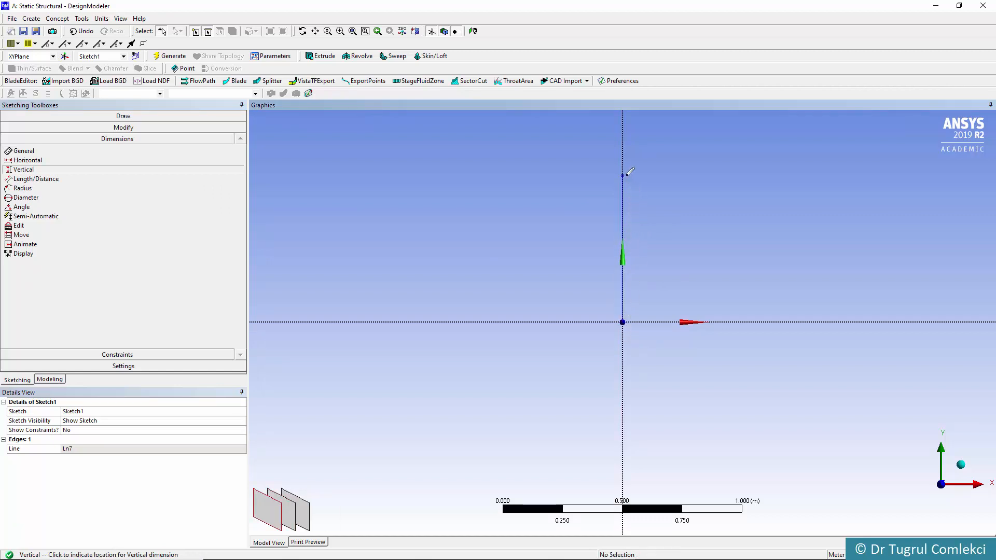
left_click(658, 227)
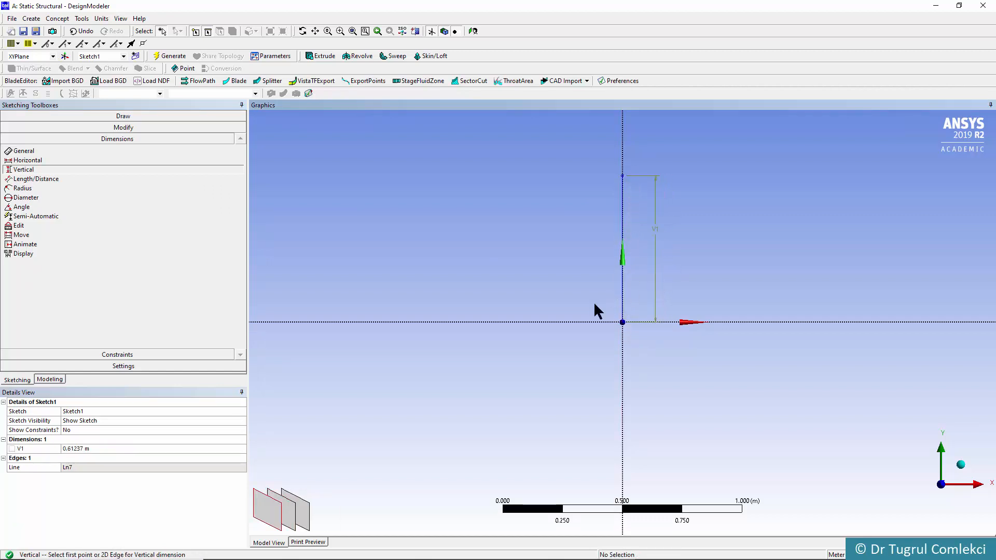
Step: Set the line's vertical dimension to 1.25 m and fit the whole line in the view
left_click(79, 448)
type("1.25")
key("Return")
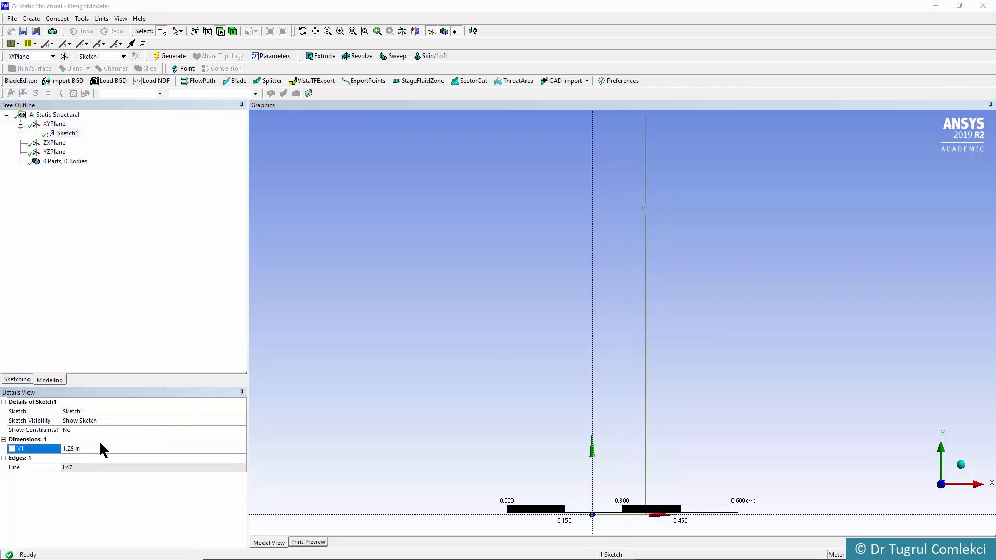
left_click(86, 450)
key("Return")
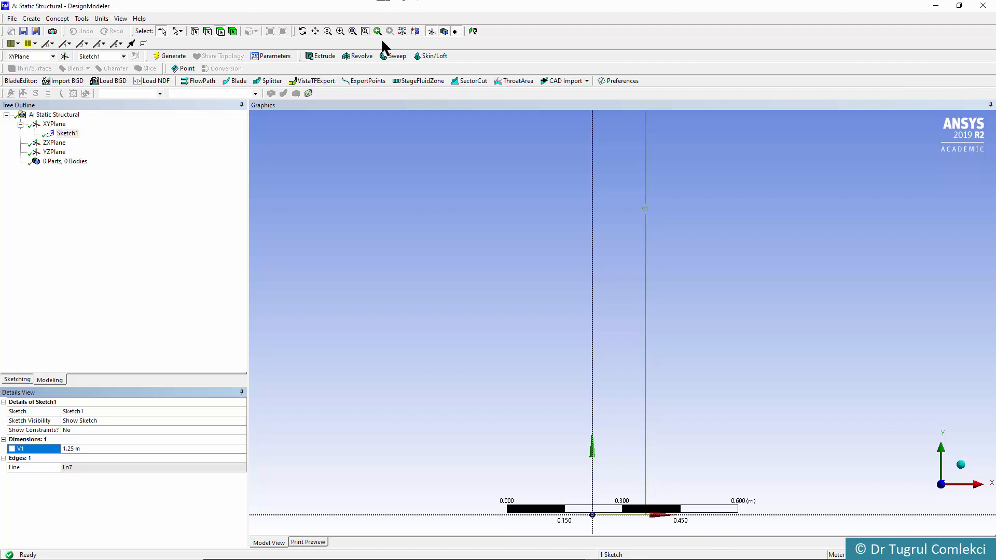
left_click(353, 32)
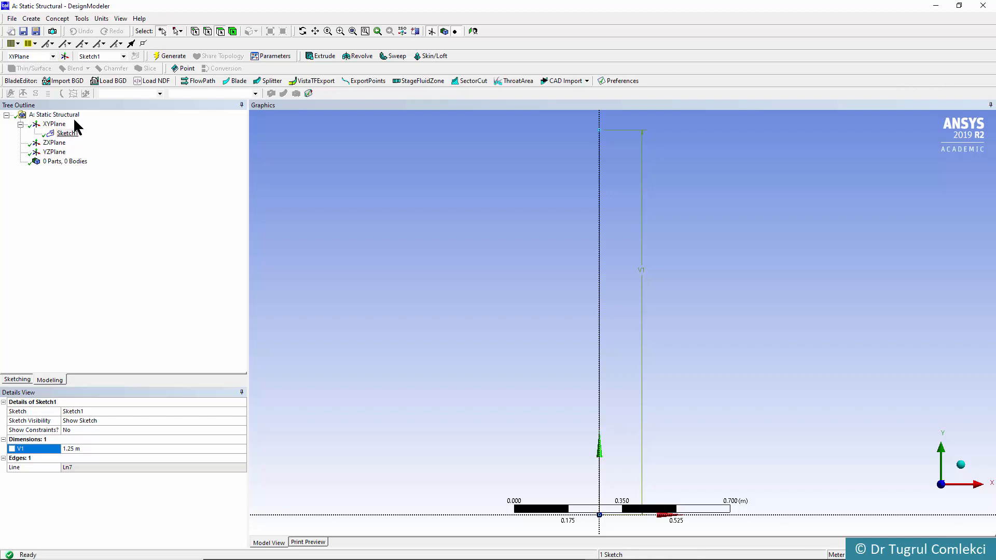
Step: Generate a line body with Lines From Sketches, using Sketch1 as the base object and Add Material as the operation
left_click(57, 19)
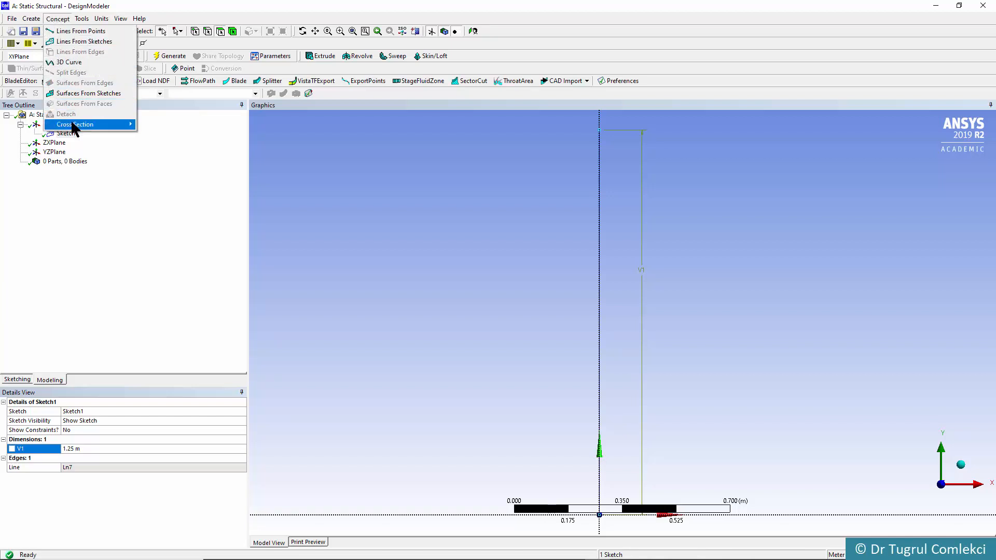
left_click(74, 43)
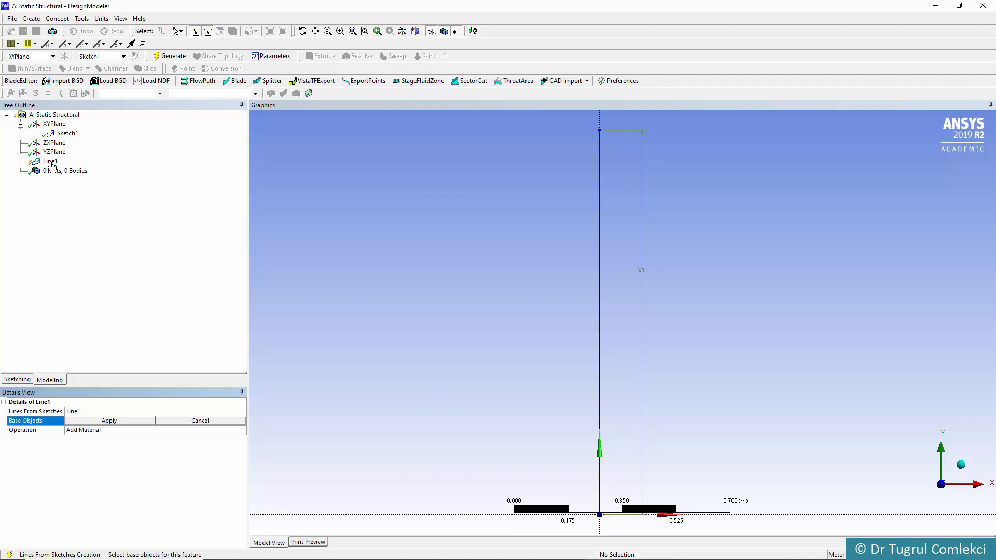
left_click(67, 133)
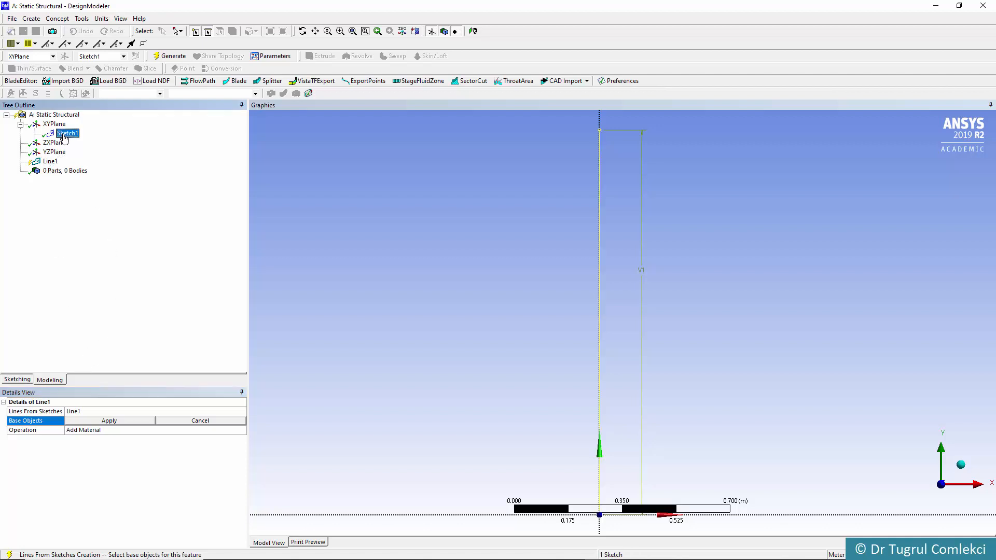
left_click(122, 421)
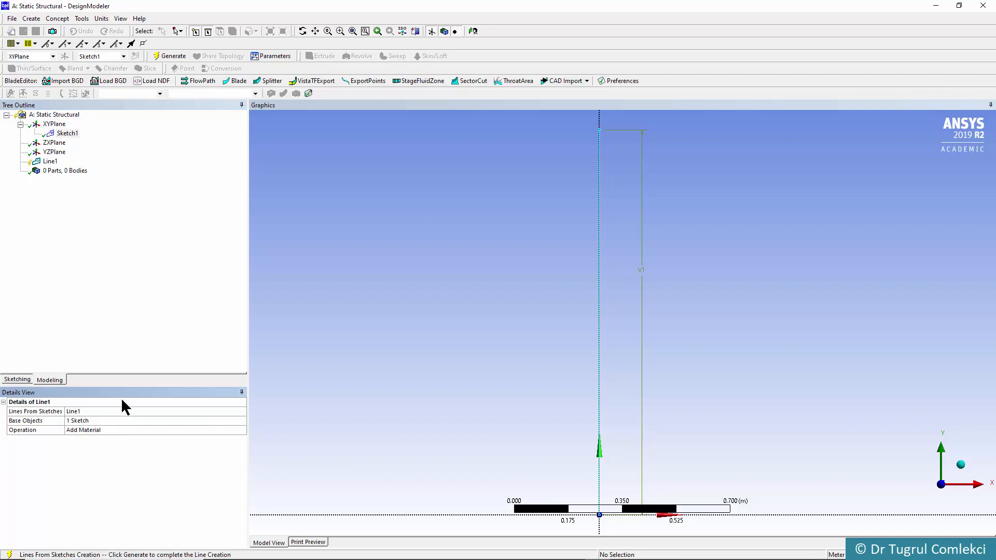
left_click(50, 162)
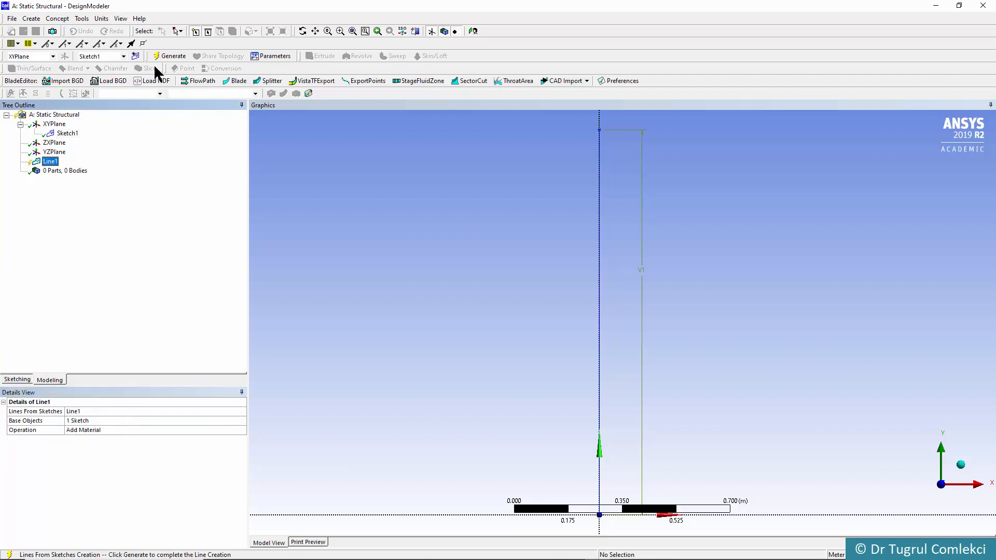
left_click(175, 55)
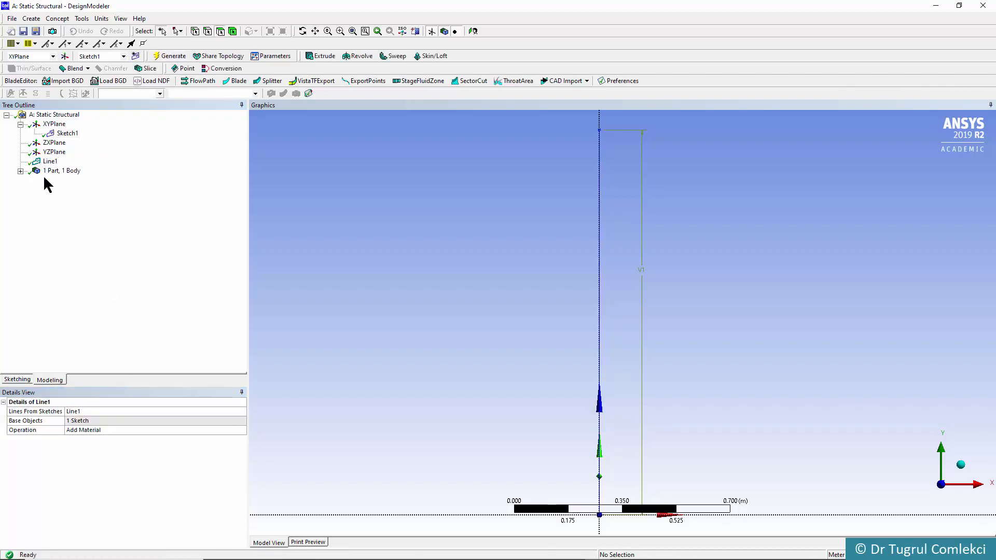
Step: Show the new line body's details and add a rectangular cross section to the model
left_click(20, 171)
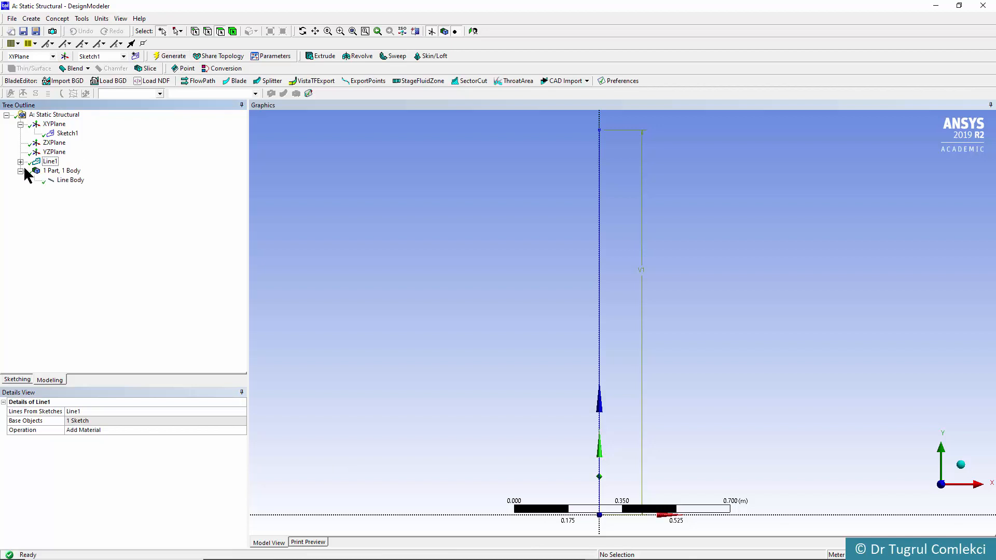
left_click(68, 182)
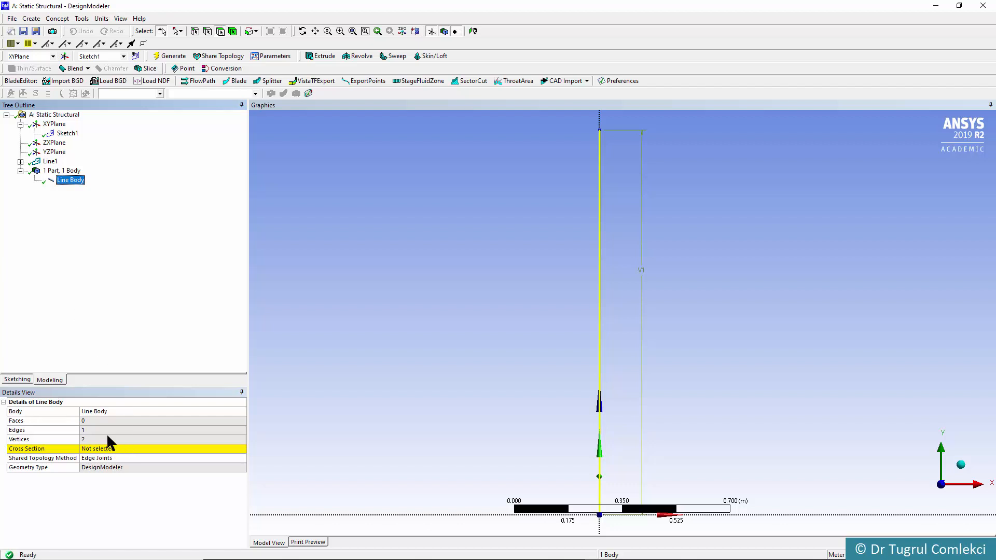
left_click(57, 19)
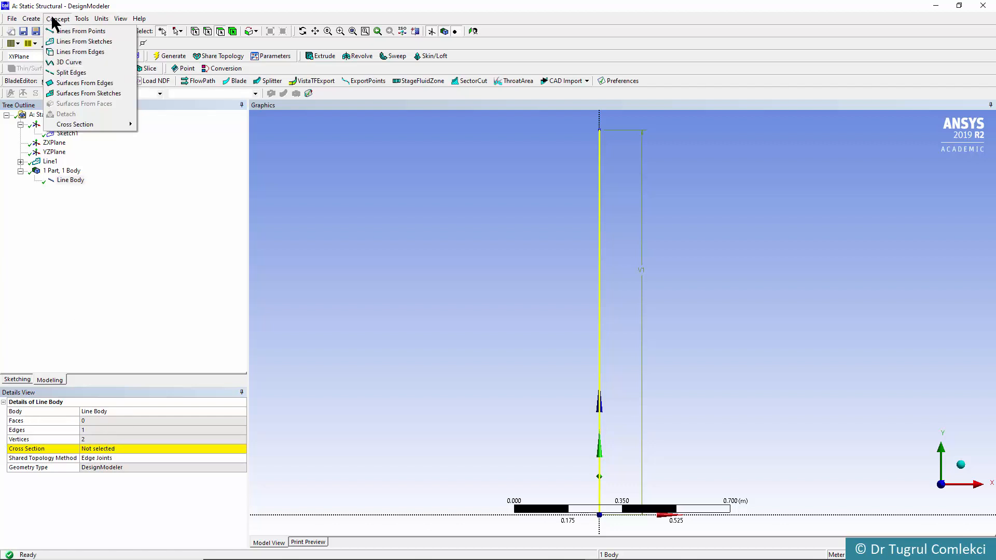
mouse_move(76, 124)
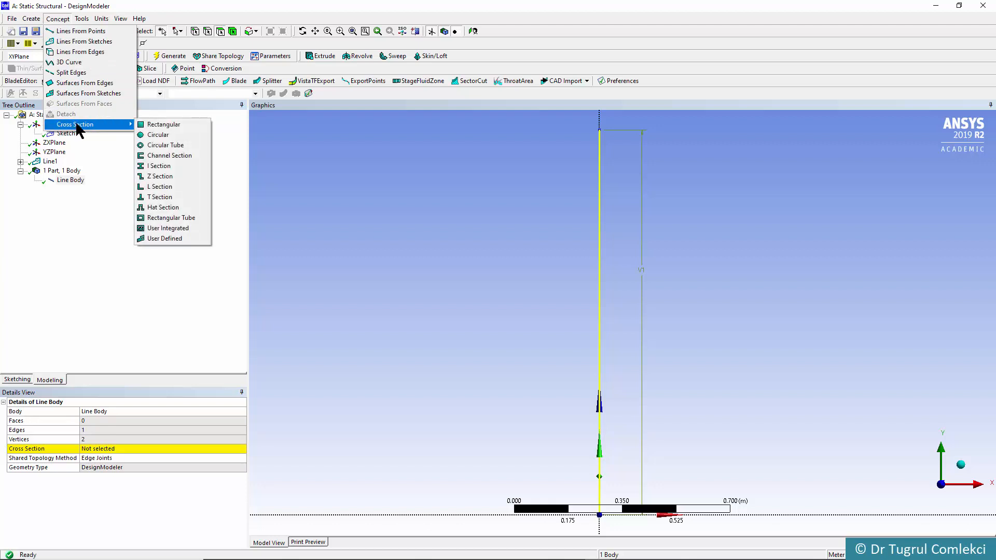
left_click(153, 126)
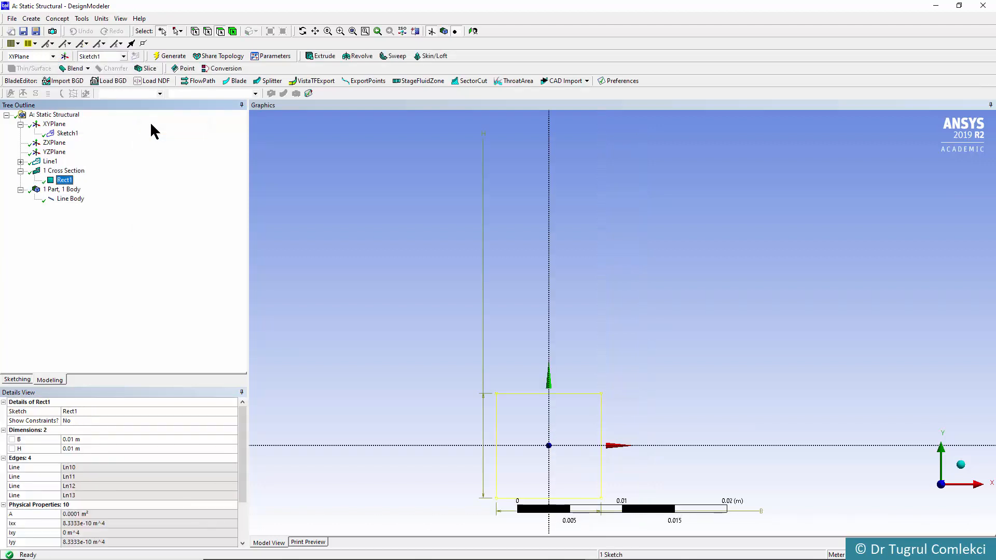
Step: Set the rectangular cross section's B and H dimensions to 0.0125 m and review its physical properties
left_click(70, 439)
left_click(92, 440)
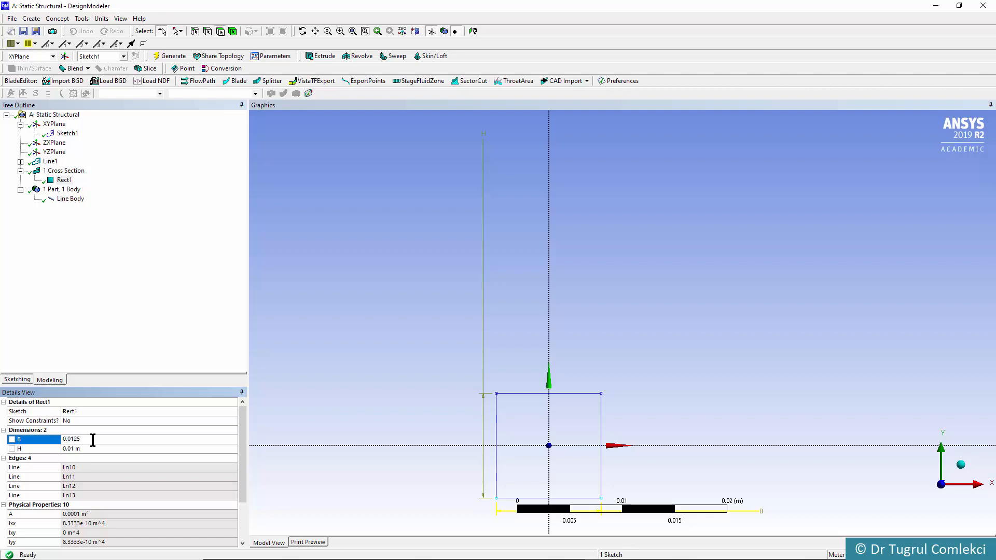
key("Return")
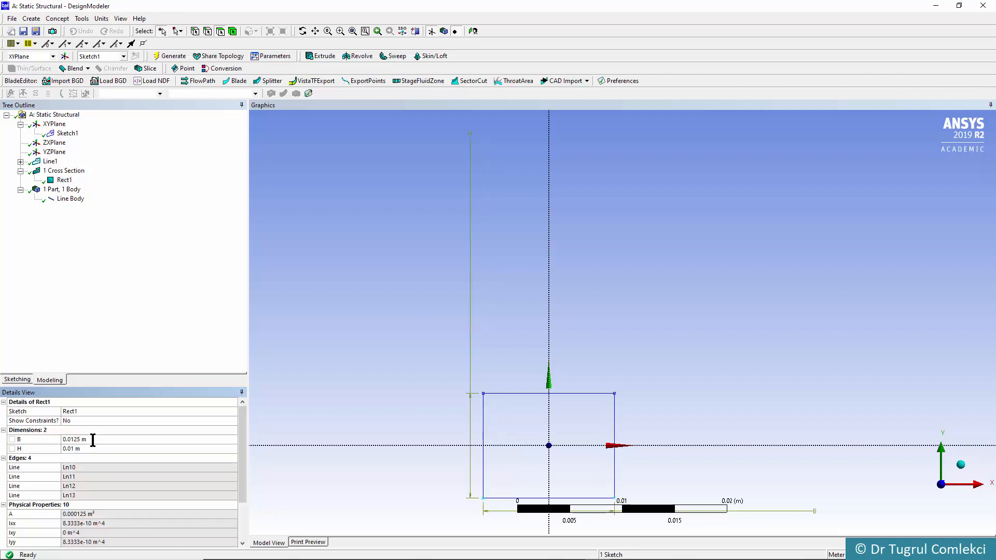
left_click(81, 449)
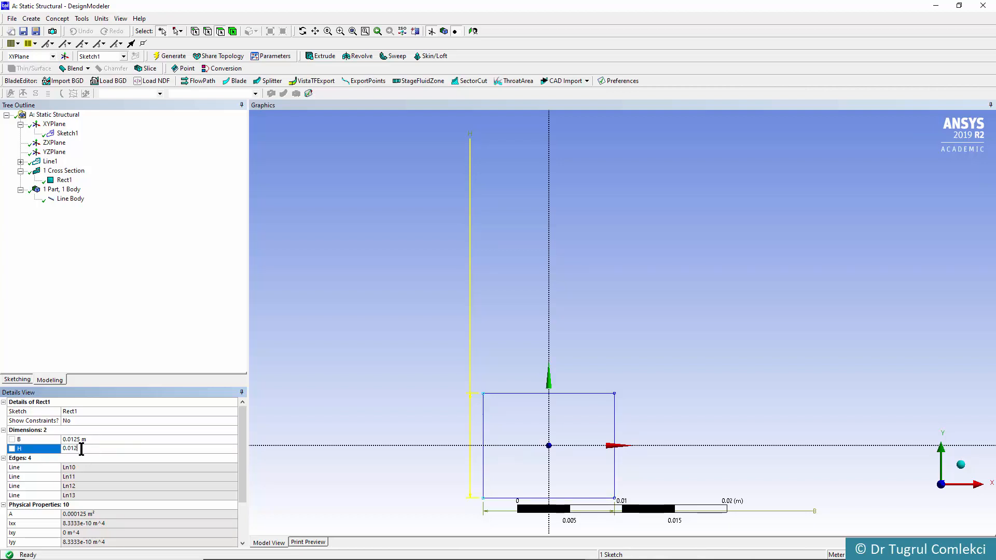
type("25")
key("Return")
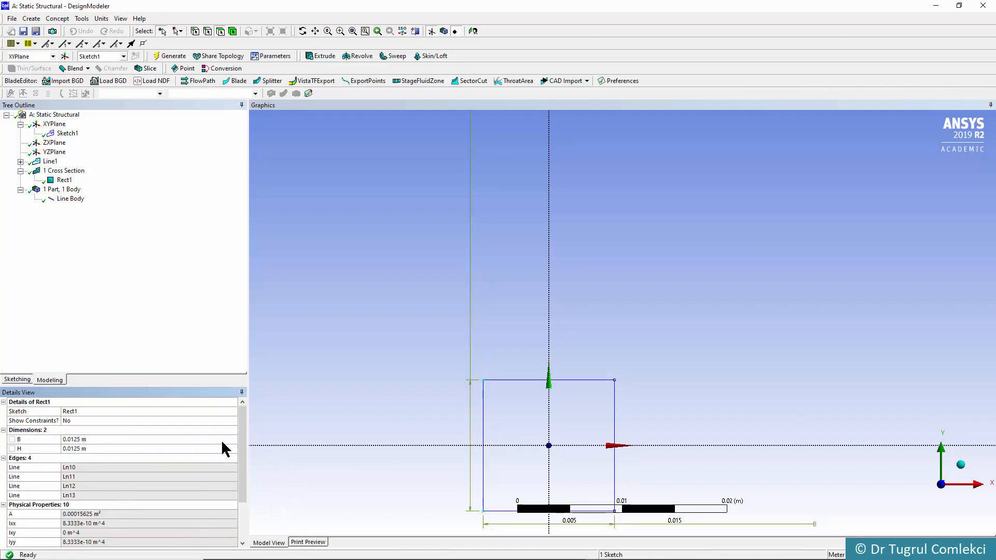
left_click_drag(242, 436, 180, 476)
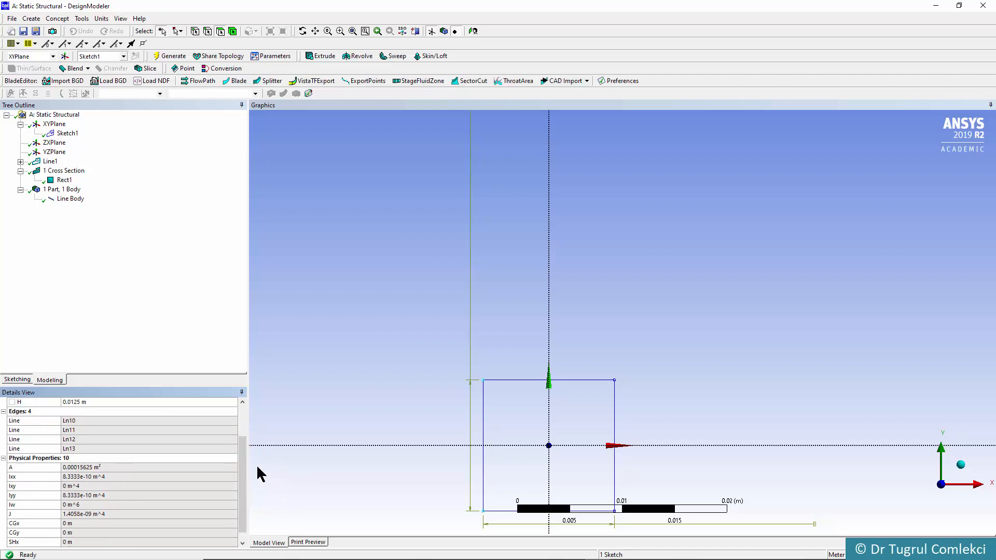
left_click_drag(242, 471, 241, 437)
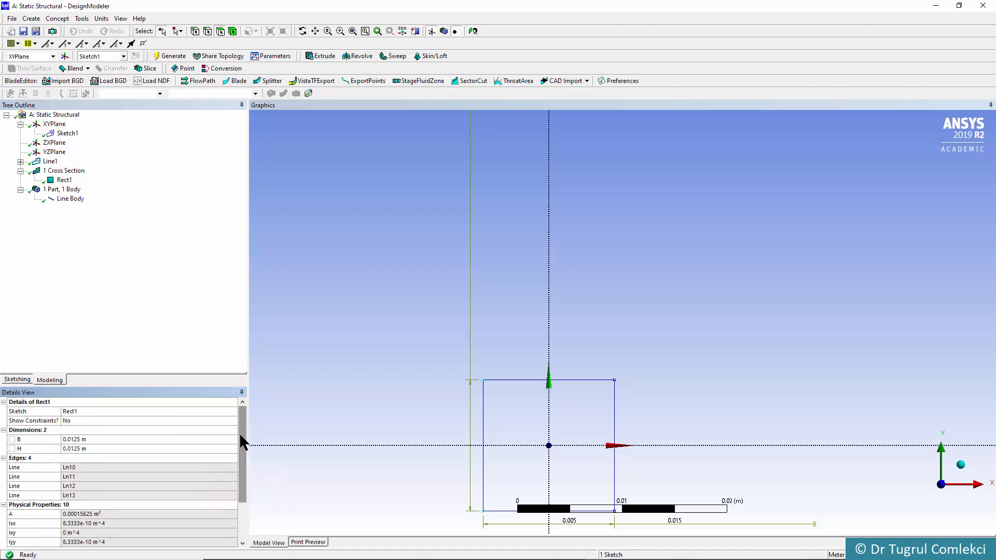
Step: Assign the Rect1 cross section to the line body
left_click(71, 200)
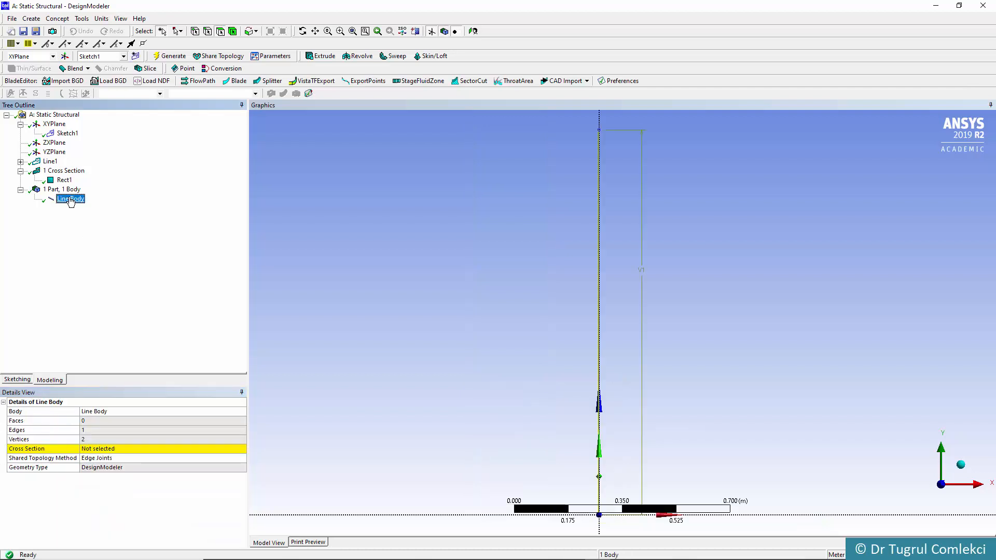
left_click(108, 451)
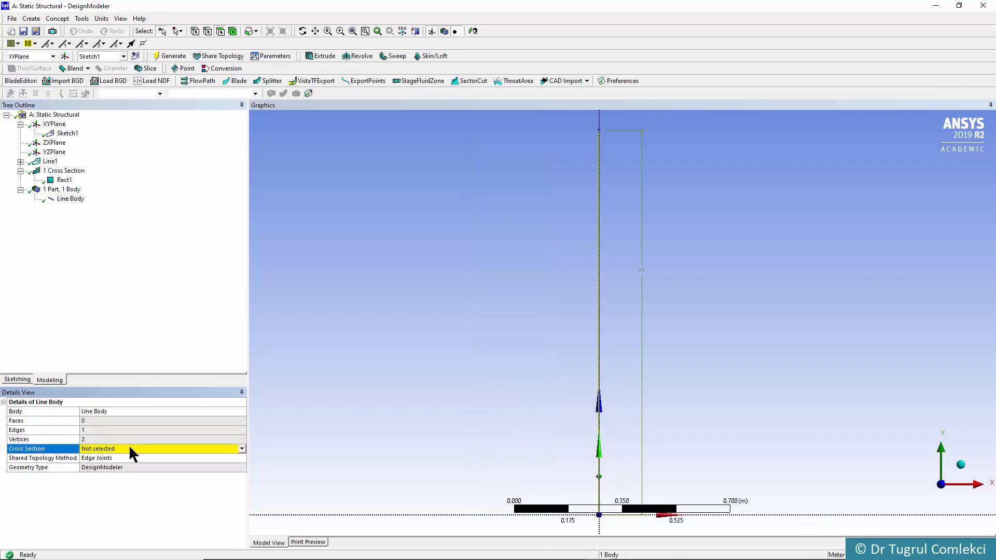
left_click(241, 448)
left_click(92, 463)
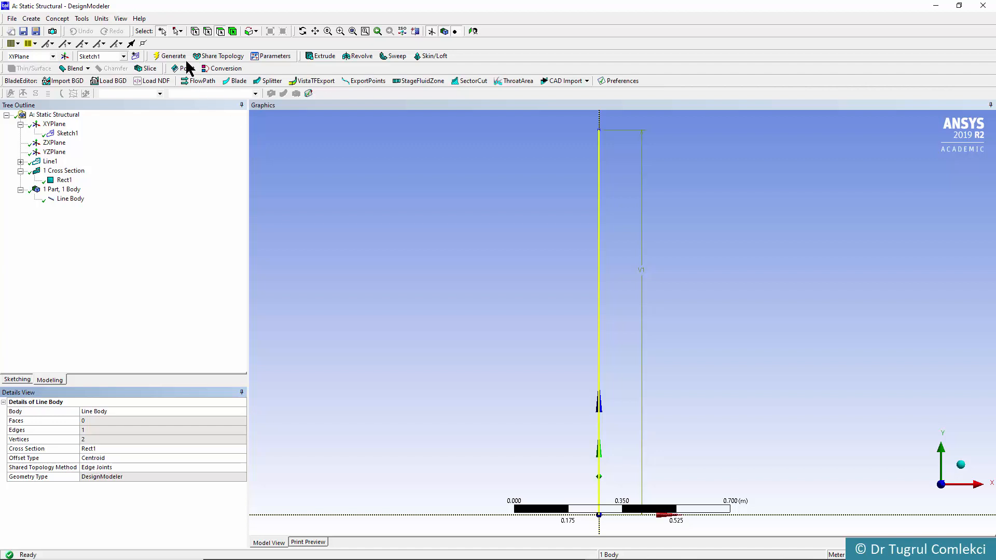
Step: Turn on the Cross Section Solids display, inspect the line body in 3D, and review the details of Rect1
left_click(121, 19)
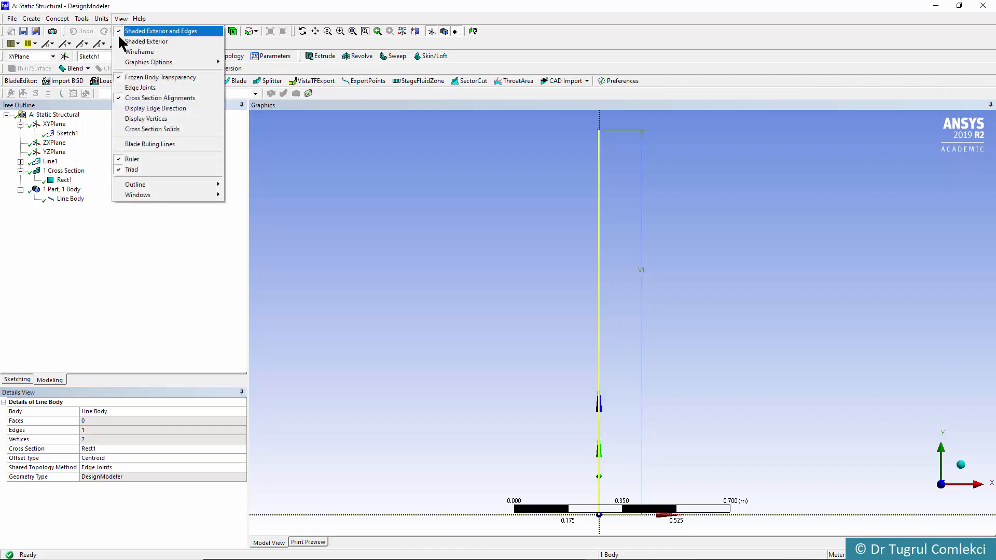
left_click(160, 125)
middle_click_drag(529, 163, 527, 204)
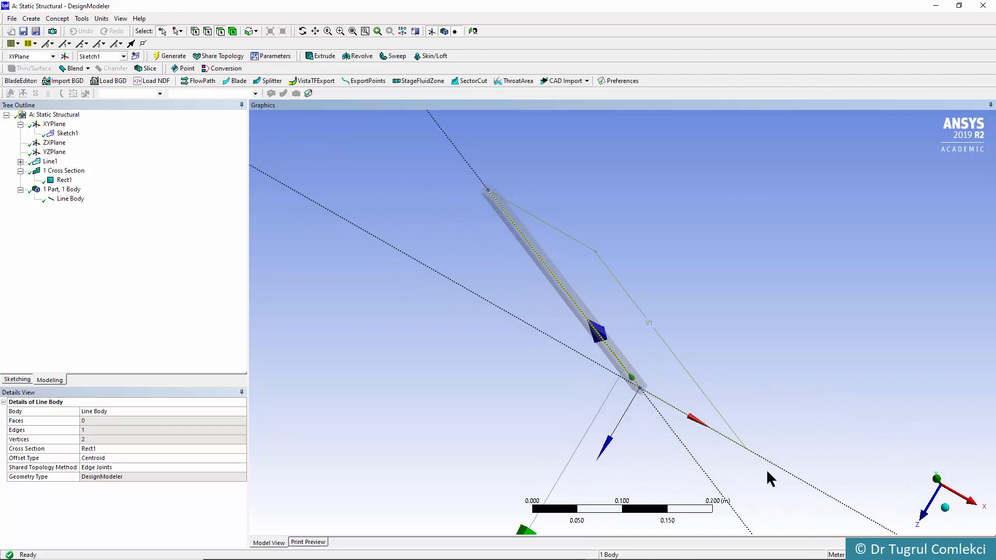
scroll(607, 347, "up", 1)
scroll(537, 308, "down", 3)
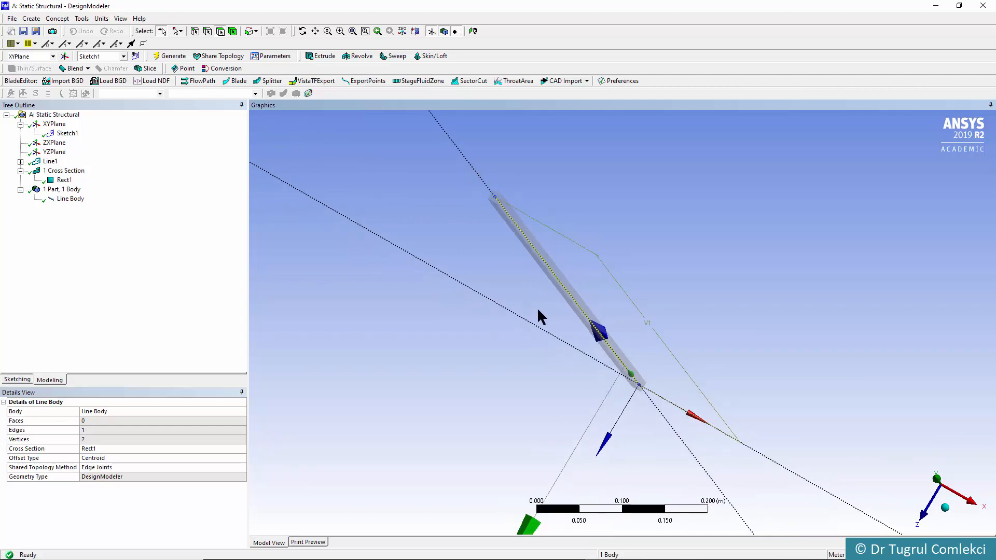
middle_click_drag(533, 305, 536, 299)
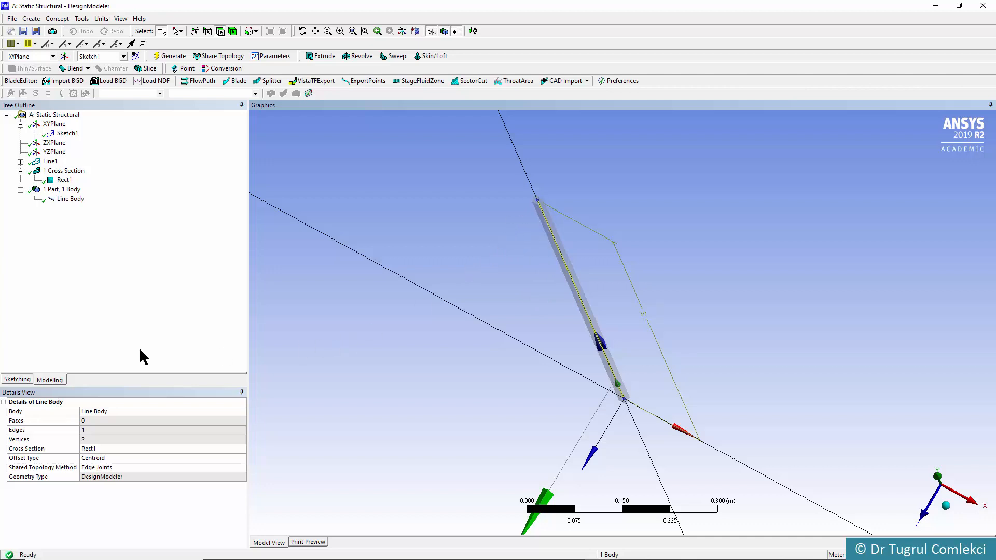
left_click(64, 180)
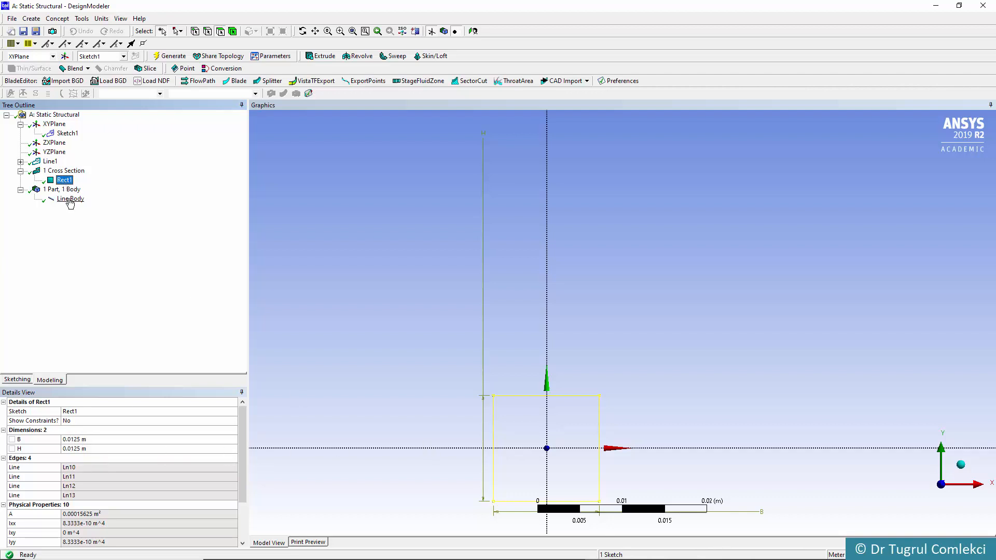
left_click(70, 200)
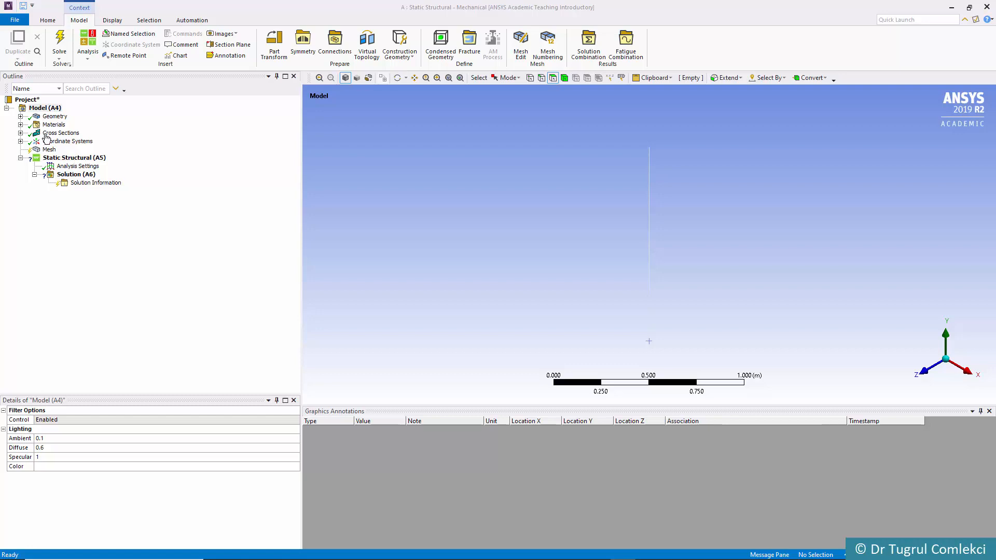
Step: In Mechanical, examine the line body's details, the material listing, and the Rect1 cross section's dimensions and physical properties
left_click(21, 116)
left_click(70, 125)
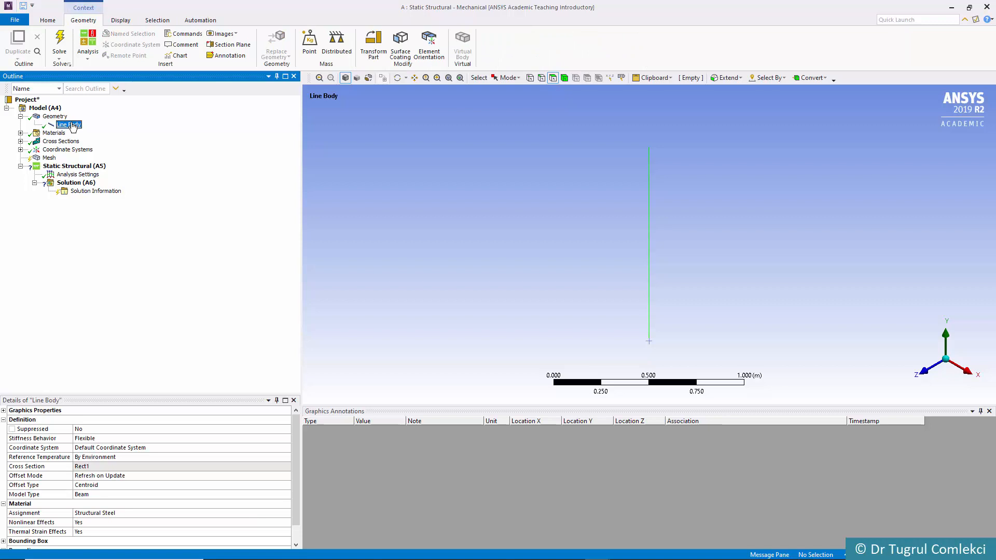
left_click(21, 134)
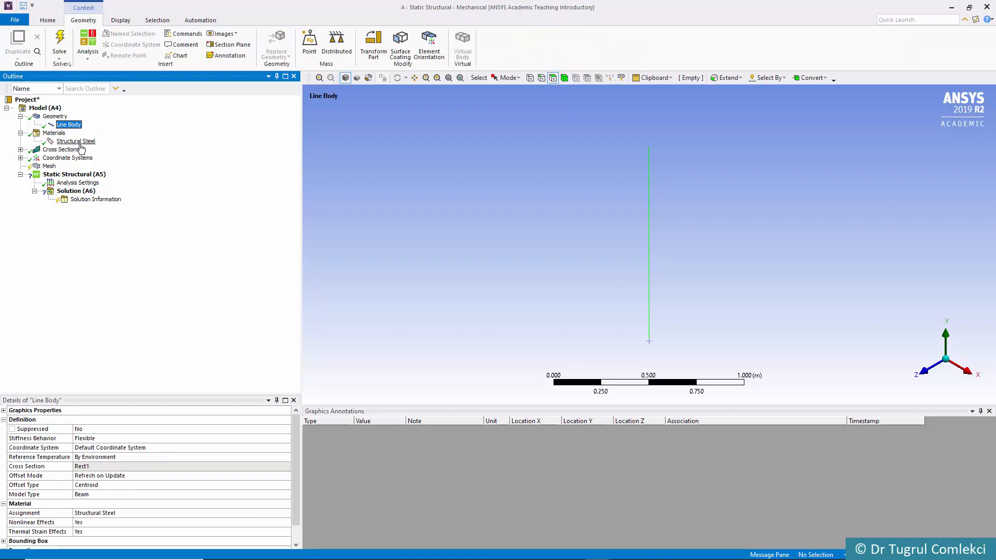
left_click(21, 150)
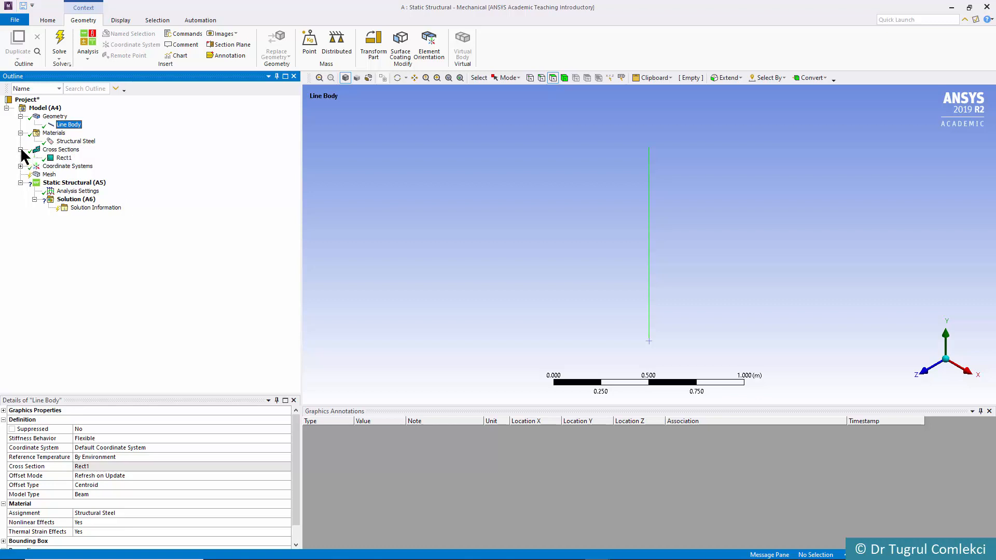
left_click(64, 158)
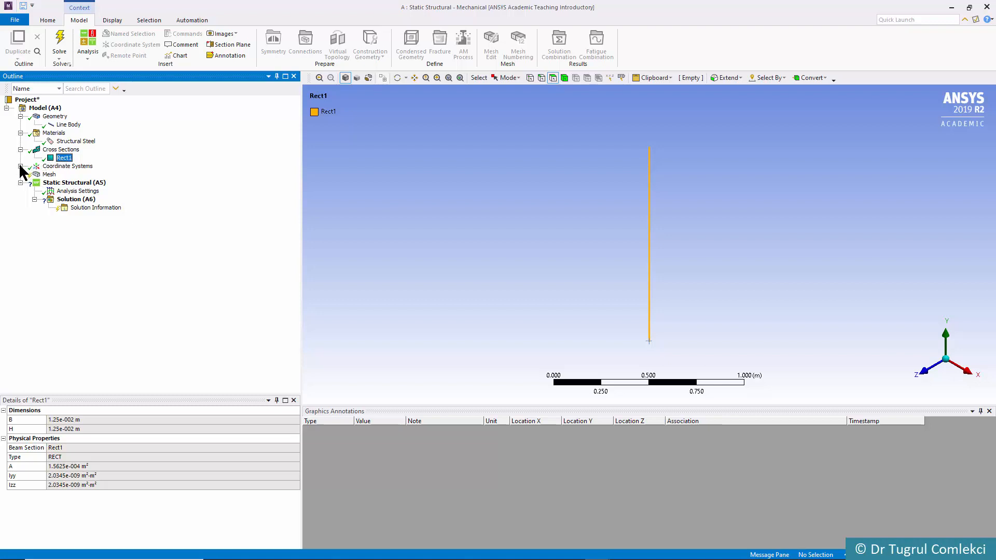
Step: Add a mesh sizing control scoped to the line body's single edge
left_click(46, 175)
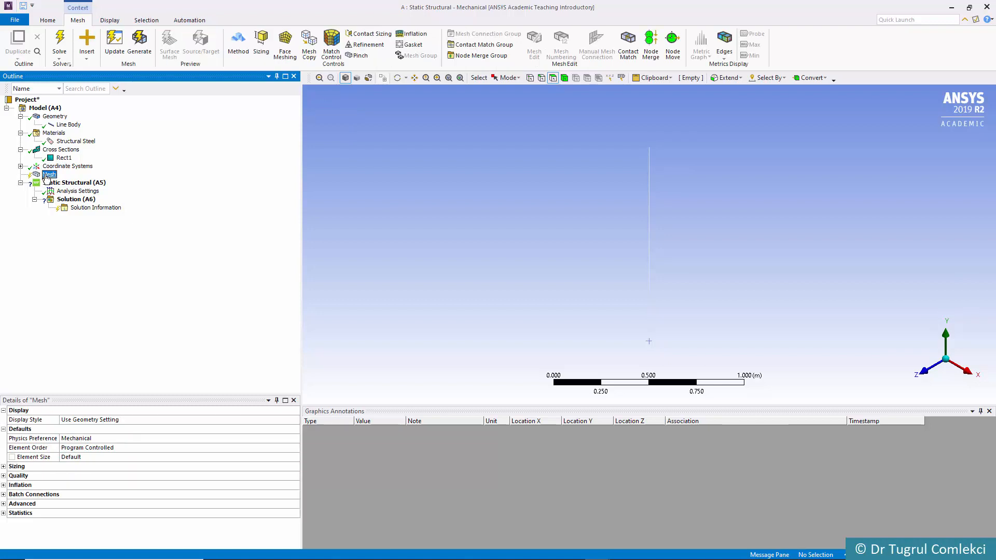
left_click(257, 46)
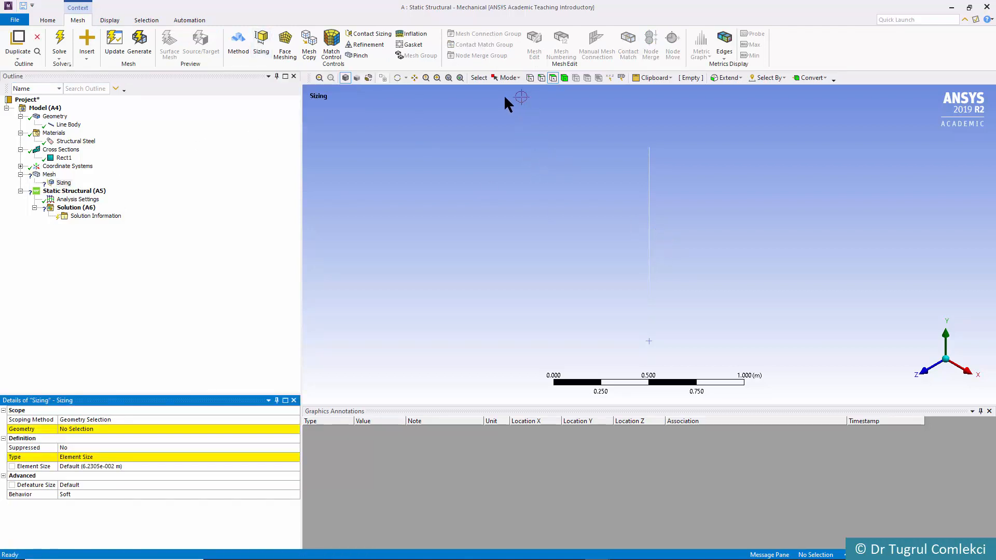
left_click(541, 78)
left_click(650, 223)
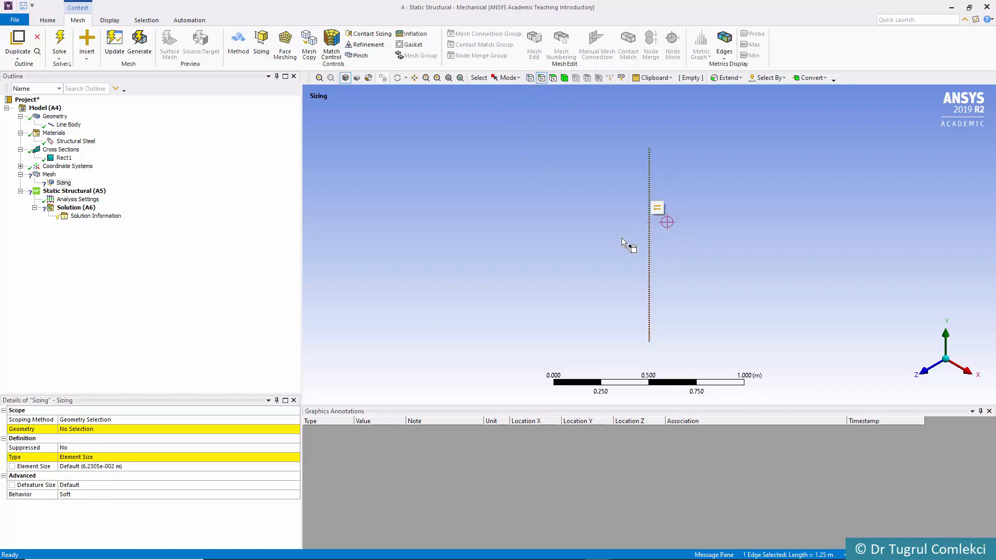
left_click(94, 429)
left_click(94, 429)
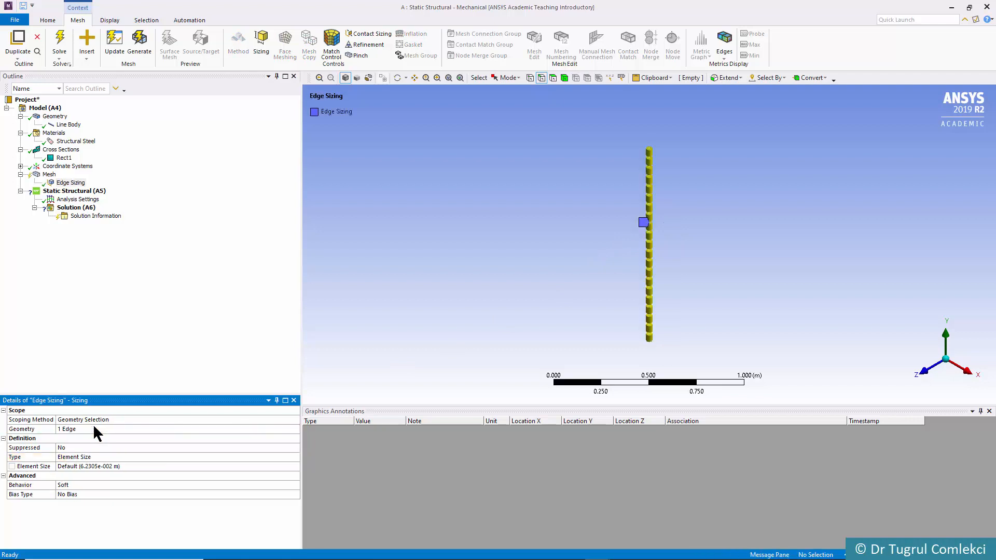
Step: Set the edge sizing type to Number of Divisions with 10 divisions
left_click(68, 456)
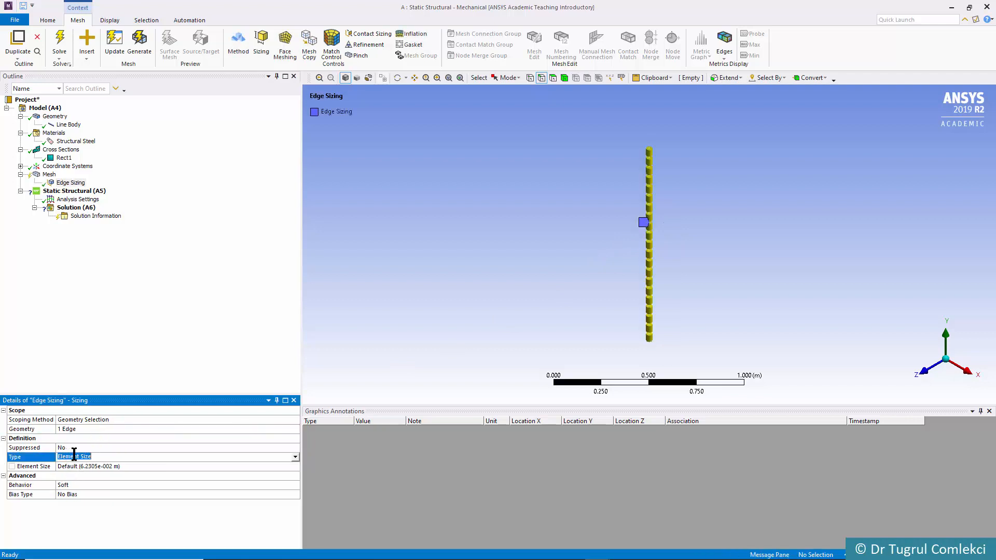
left_click(295, 457)
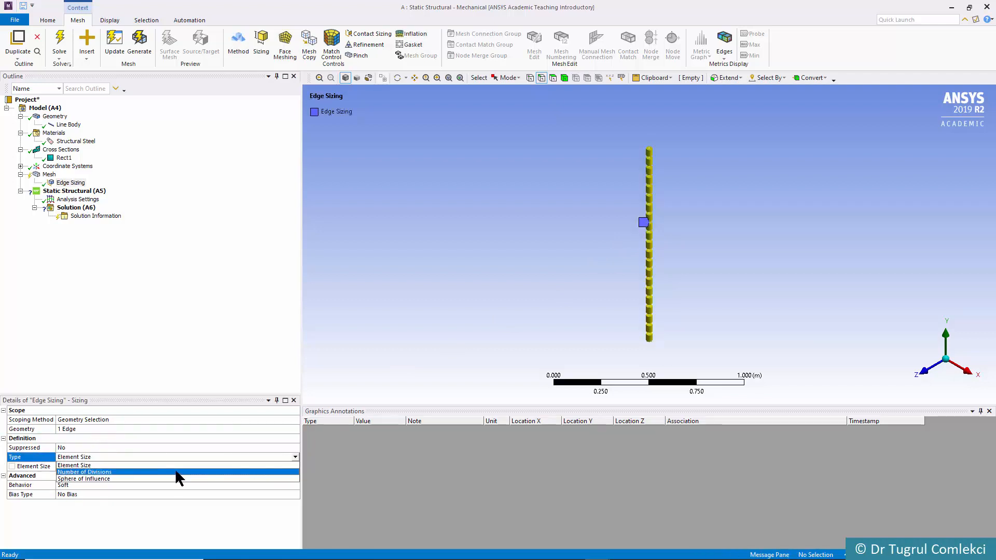
left_click(144, 472)
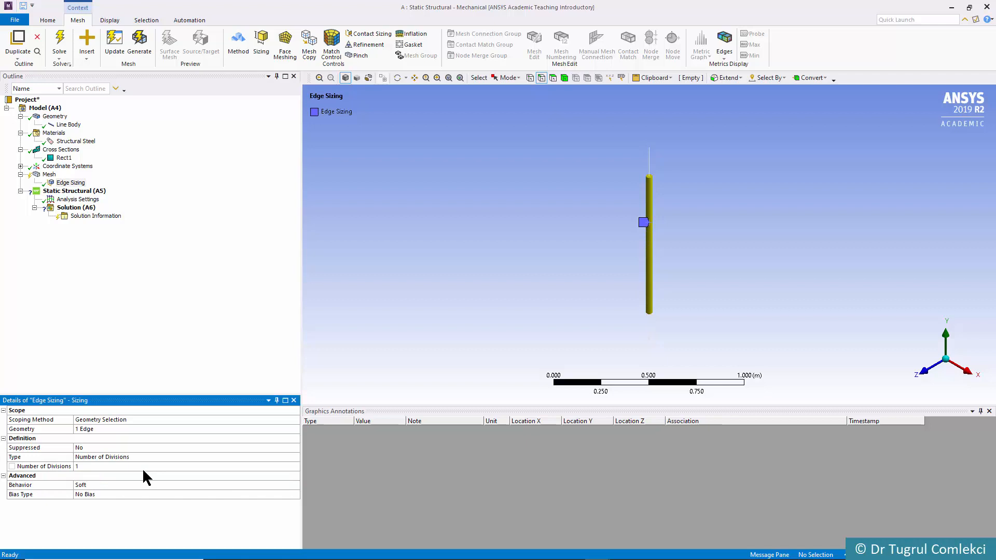
left_click(111, 465)
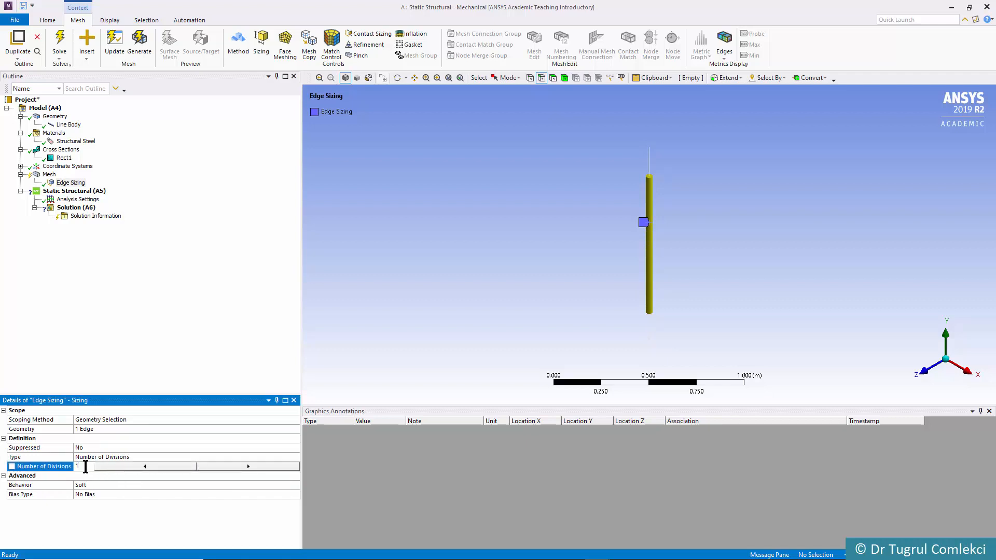
type("0")
Step: Generate the mesh and inspect the meshed beam from an angled view
left_click(50, 175)
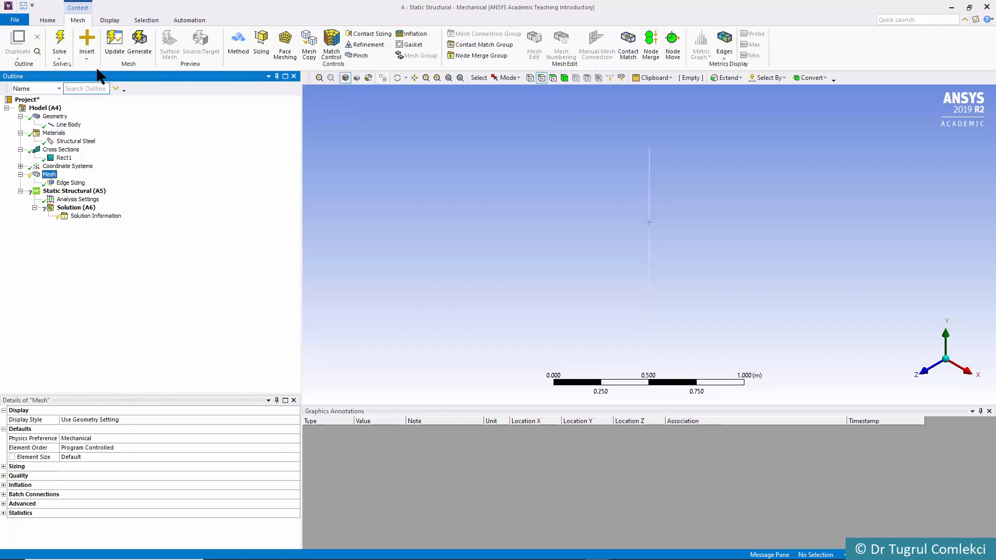
left_click(138, 43)
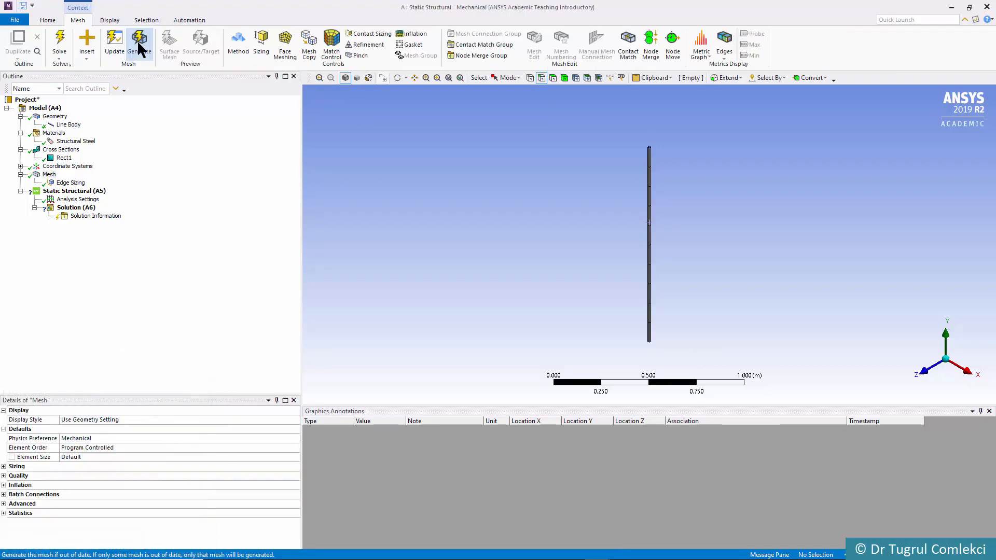
middle_click_drag(648, 143, 640, 167)
scroll(639, 174, "up", 1)
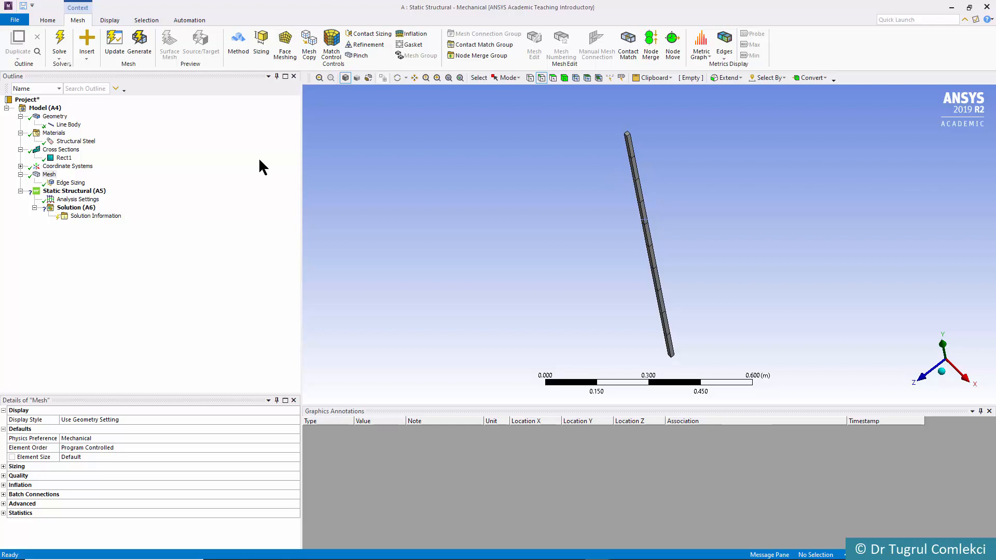
Step: Add a fixed support to the static structural analysis at the beam's lower end vertex
left_click(78, 191)
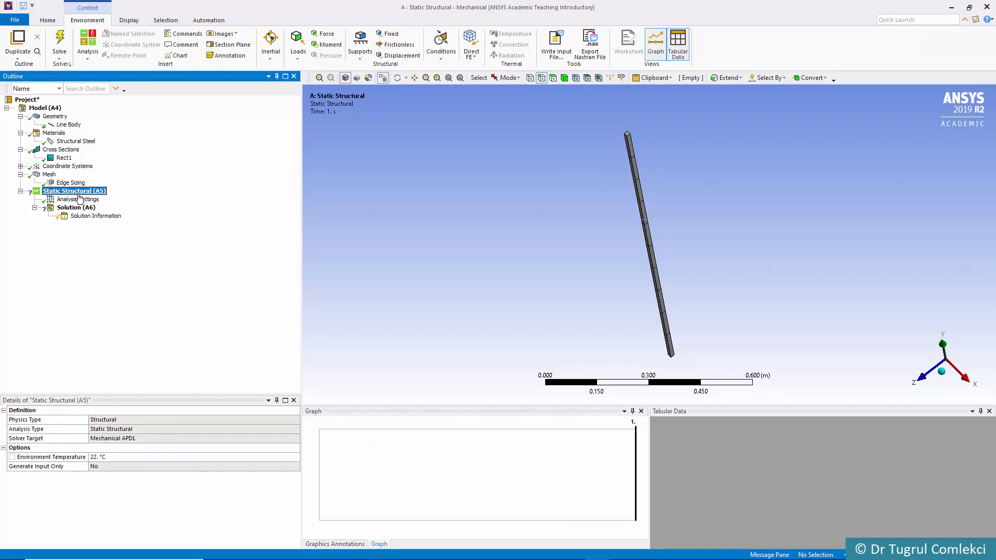
left_click(388, 34)
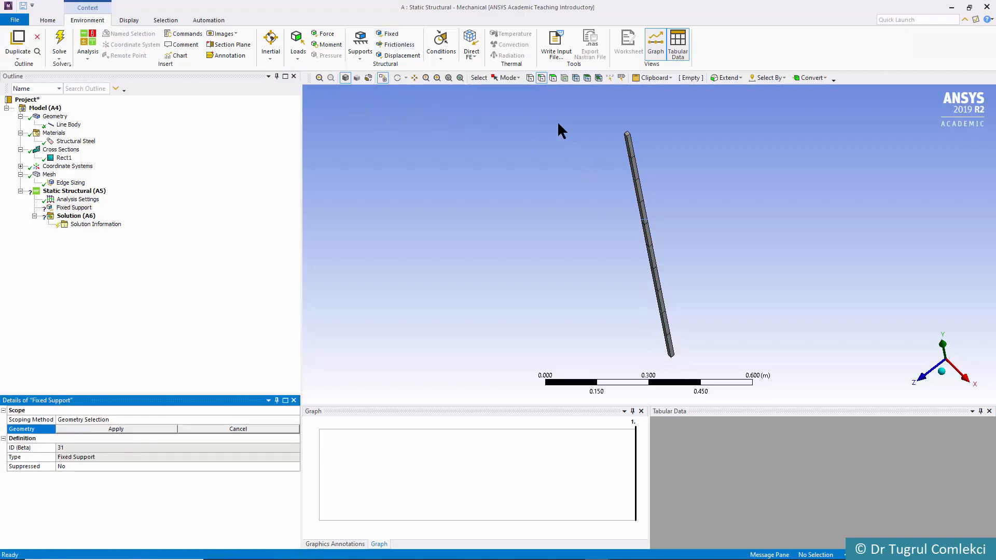
left_click(530, 77)
left_click(671, 356)
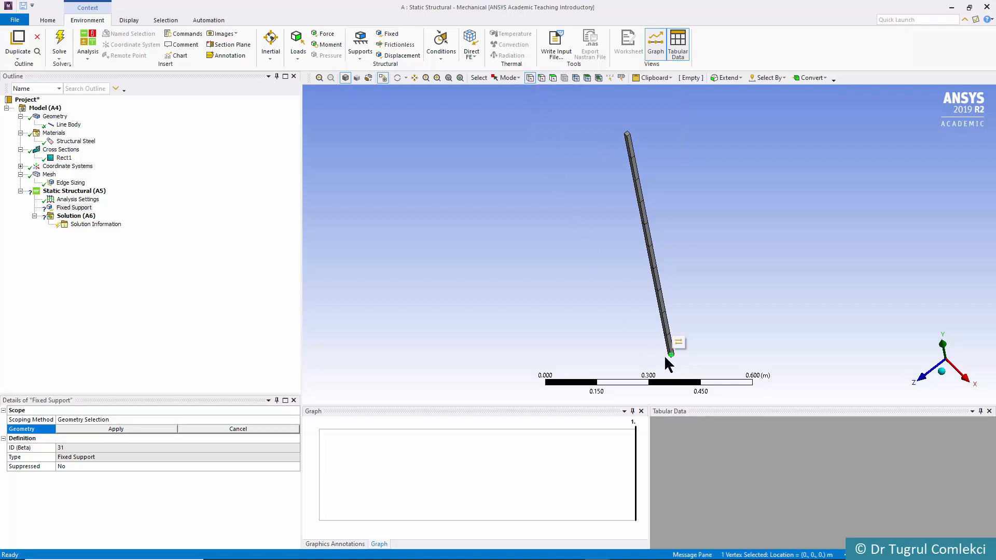
left_click(158, 429)
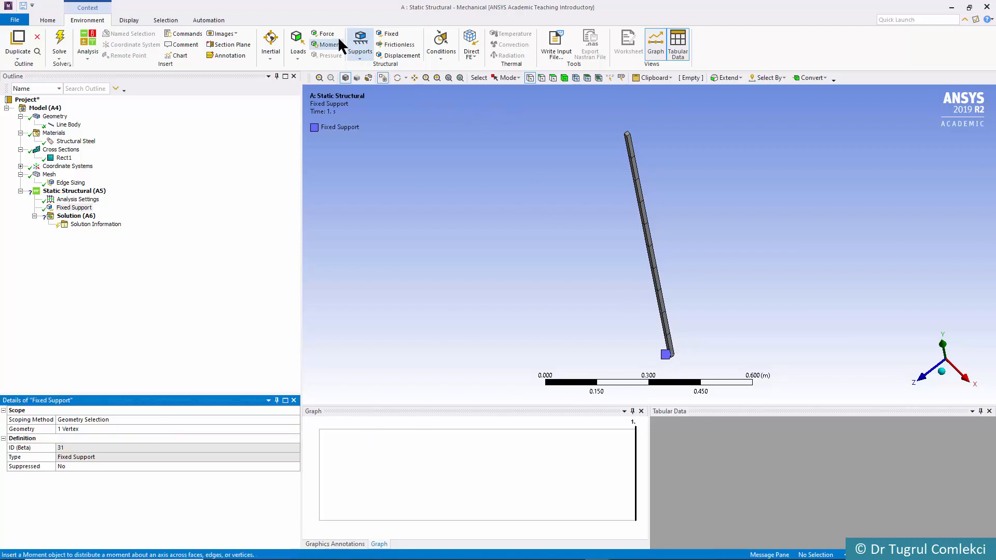
Step: Add a force load scoped to the beam's upper end vertex
left_click(323, 34)
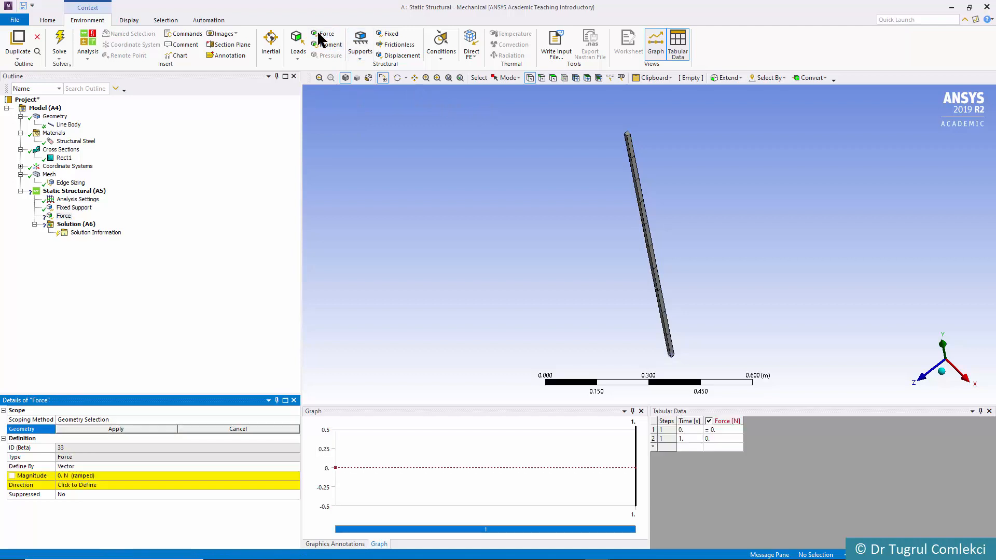
left_click(628, 133)
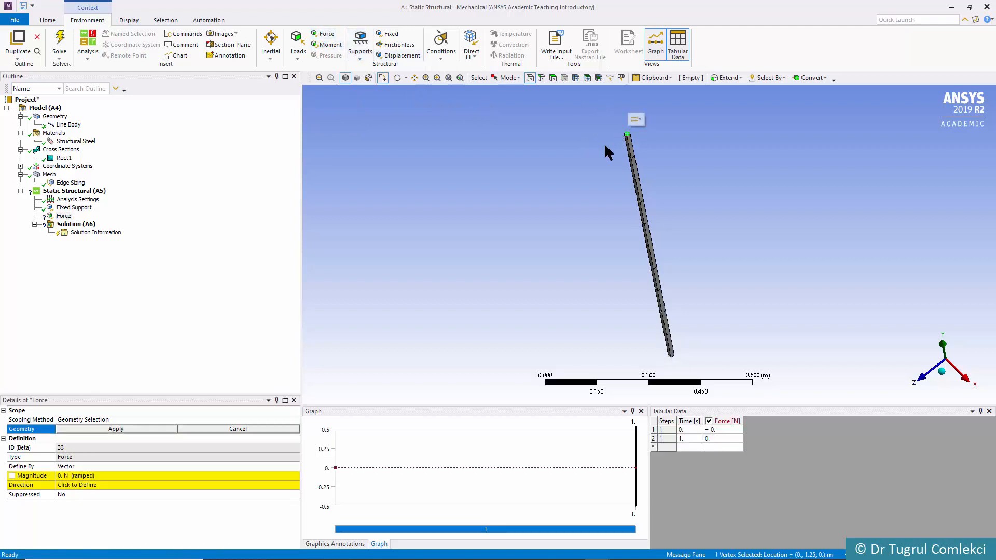
left_click(132, 429)
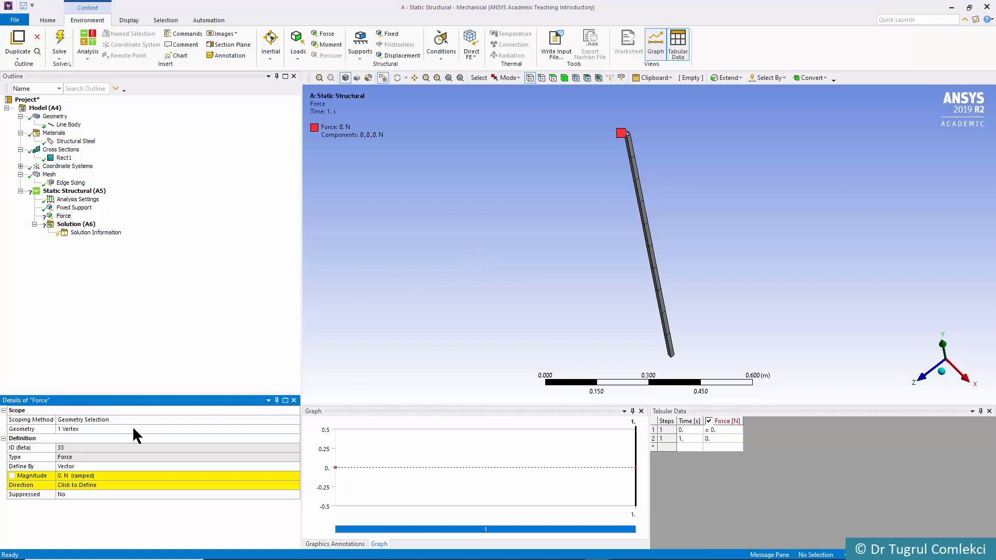
Step: Define the force by components and set its Y component to -1 N
left_click(94, 466)
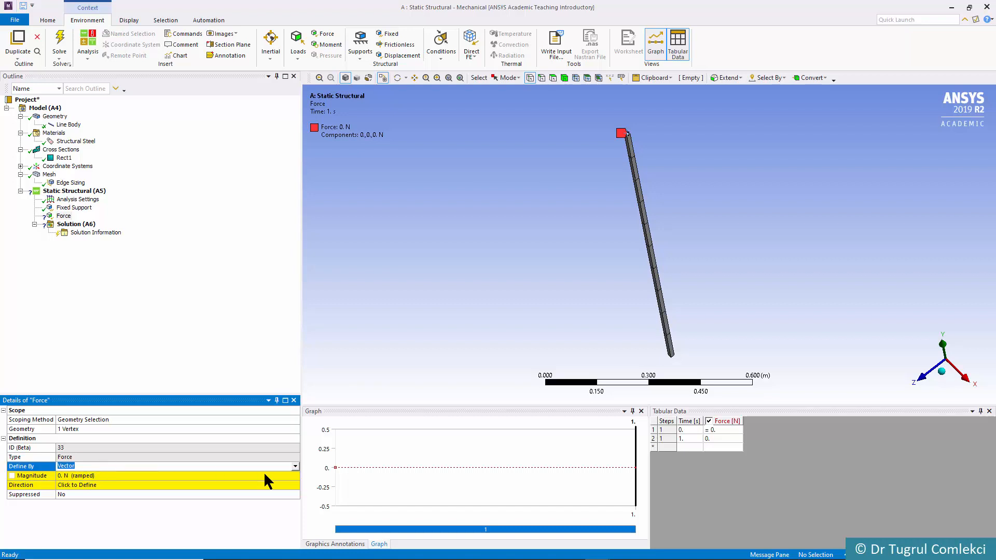
left_click(293, 466)
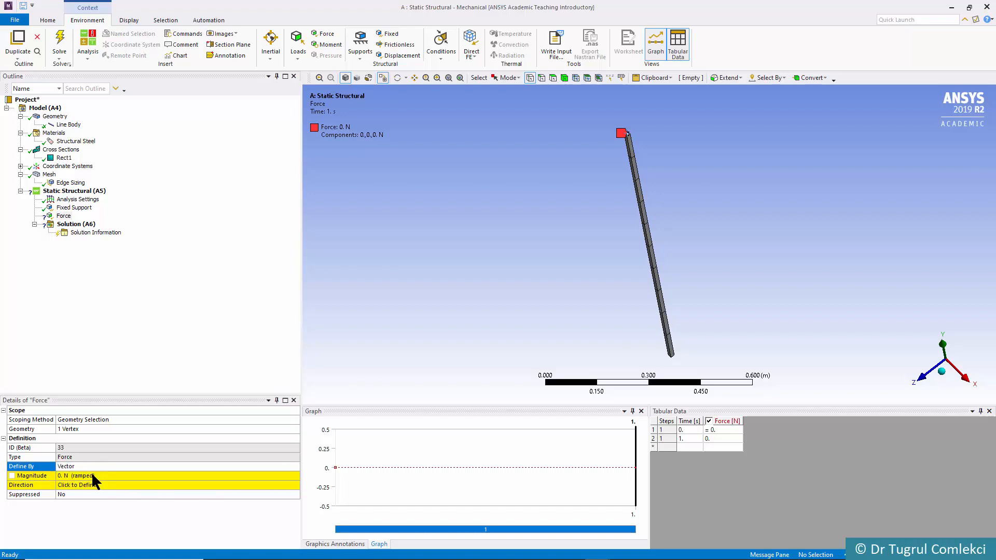
left_click(92, 474)
left_click(73, 493)
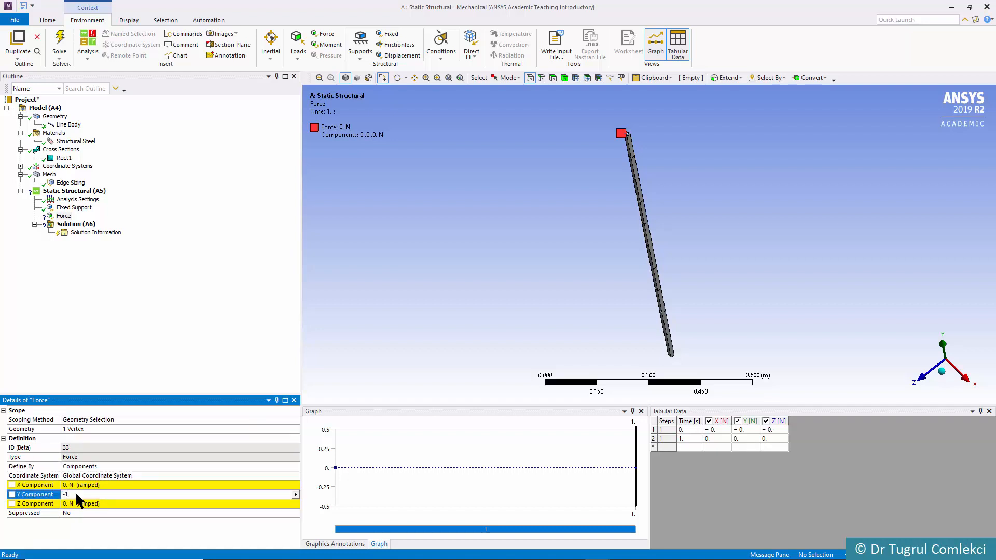
key("Return")
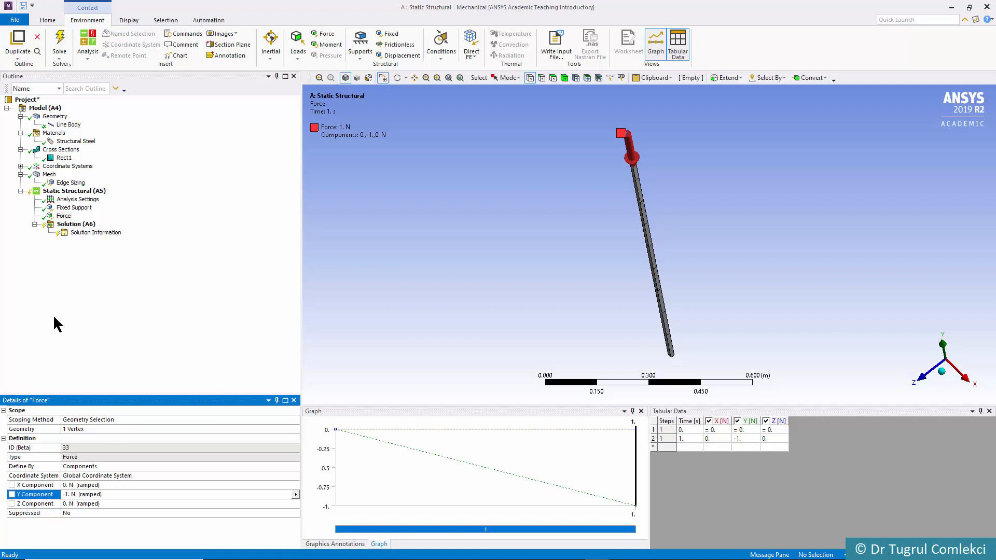
Step: Add a total deformation result to the static structural solution
left_click(61, 227)
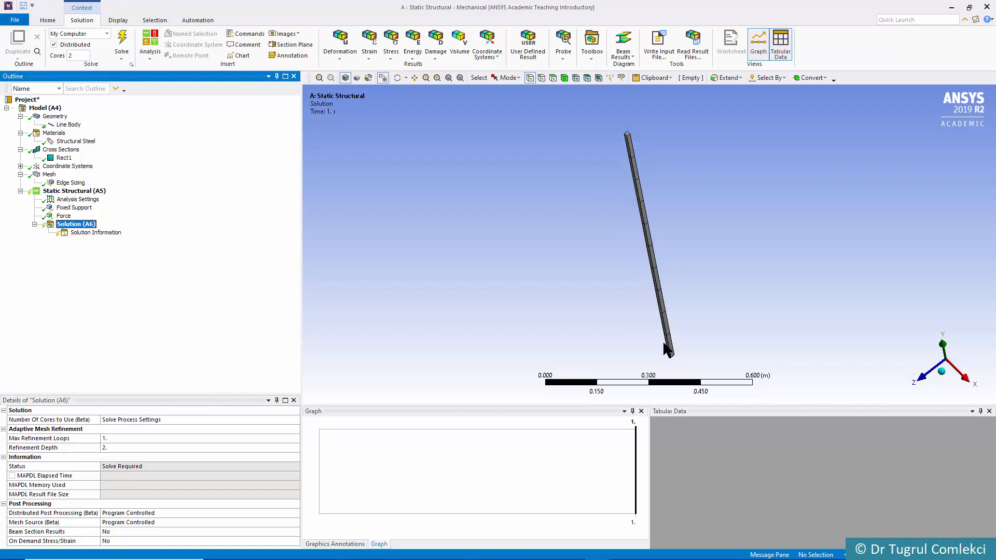
left_click(338, 61)
left_click(345, 76)
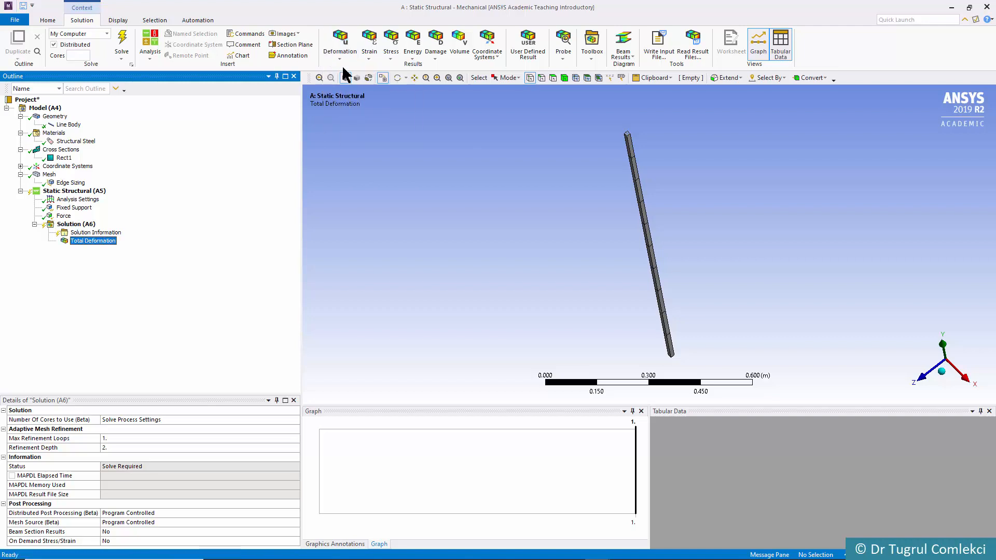
Step: Check the available stress results and add a Beam Tool to the static structural solution
left_click(388, 56)
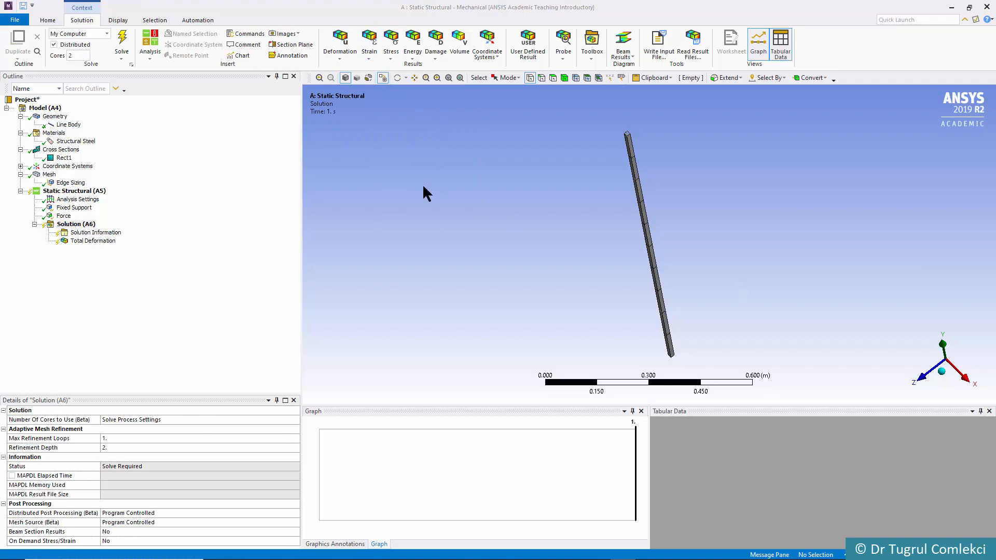
left_click(391, 54)
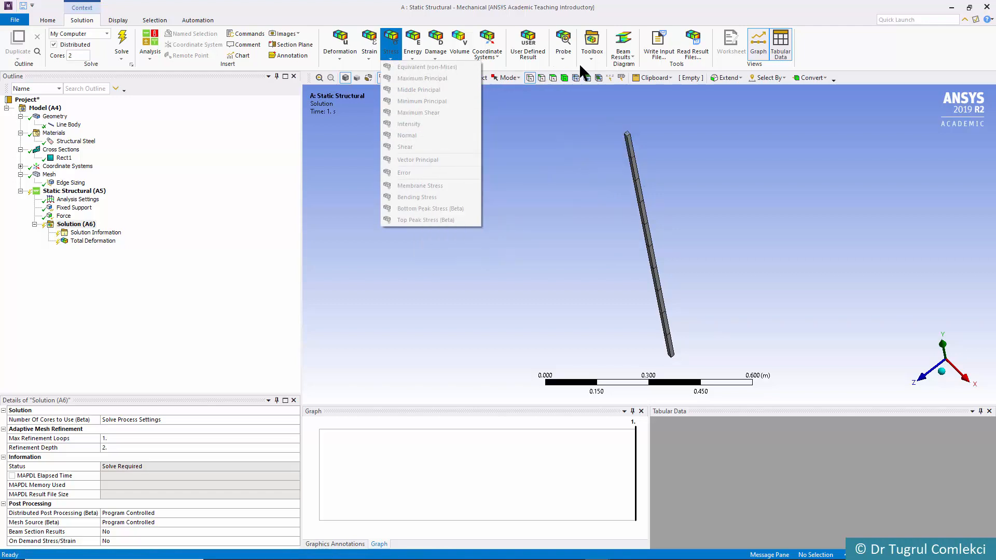
left_click(591, 57)
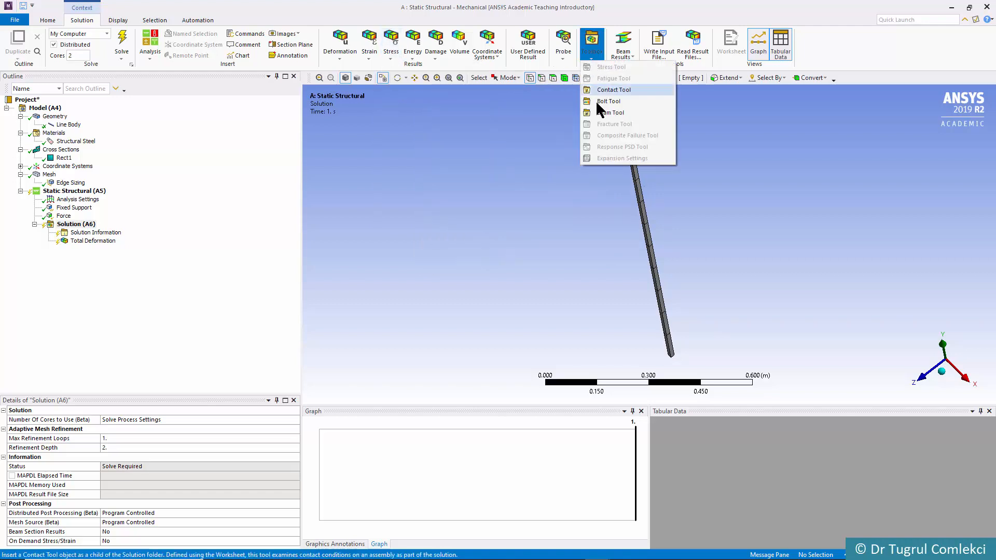
left_click(600, 114)
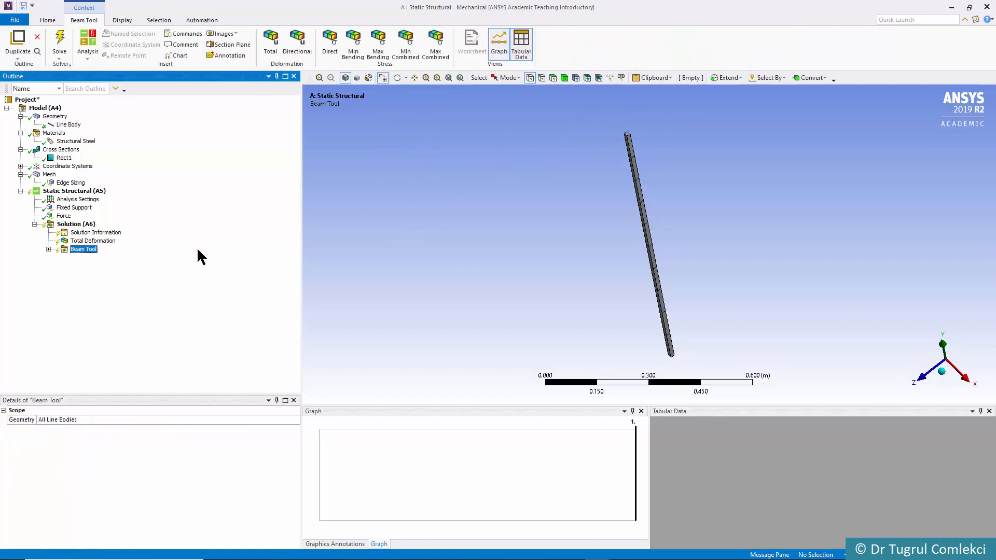
Step: Expand the Beam Tool and review its direct, minimum combined and maximum combined stress objects
left_click(48, 249)
left_click(100, 257)
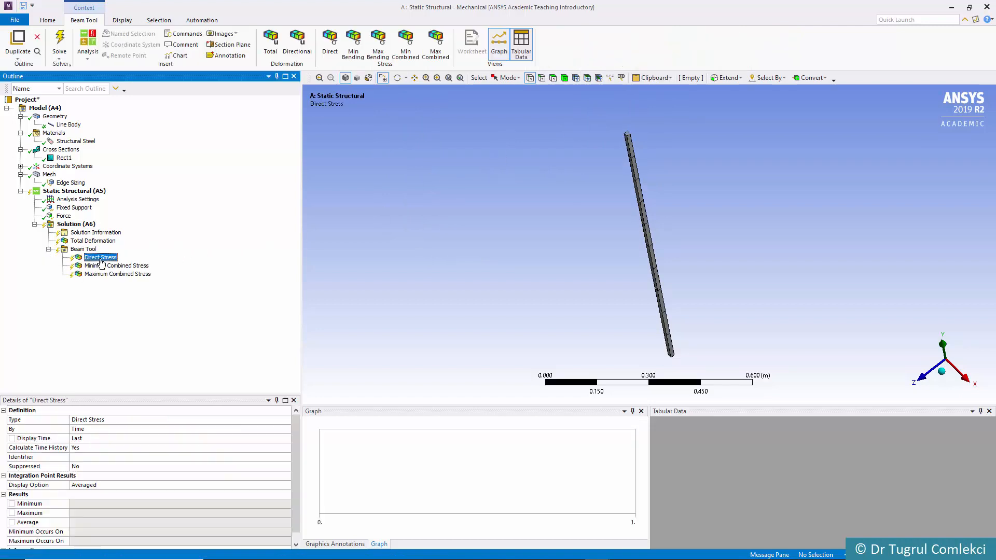
left_click(106, 266)
left_click(93, 274)
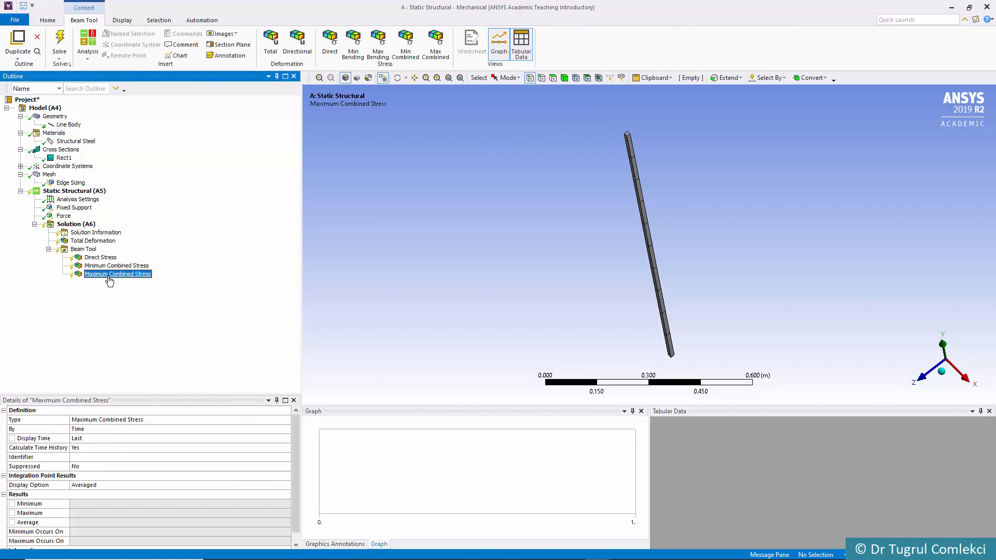
left_click(83, 249)
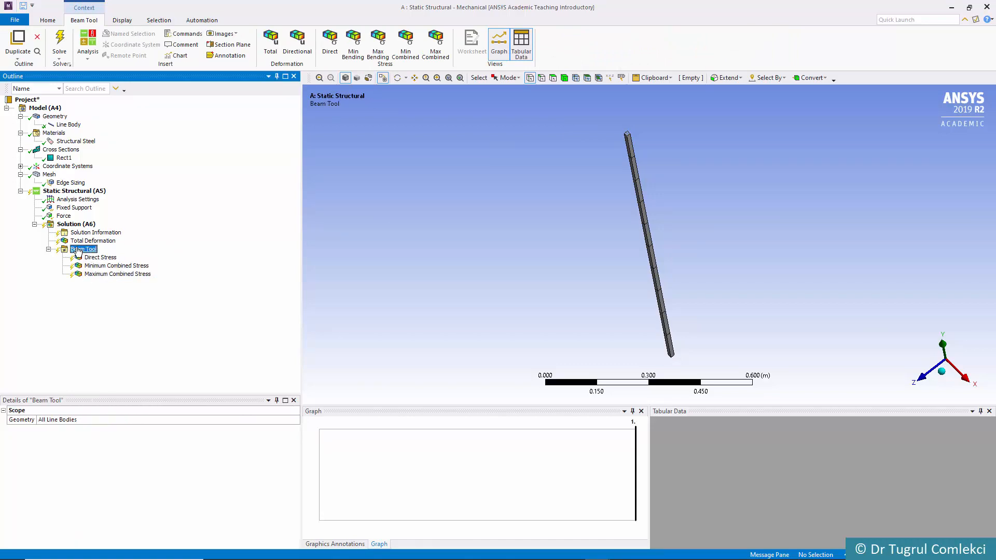
Step: Set Beam Section Results to Yes for the static structural solution
left_click(75, 224)
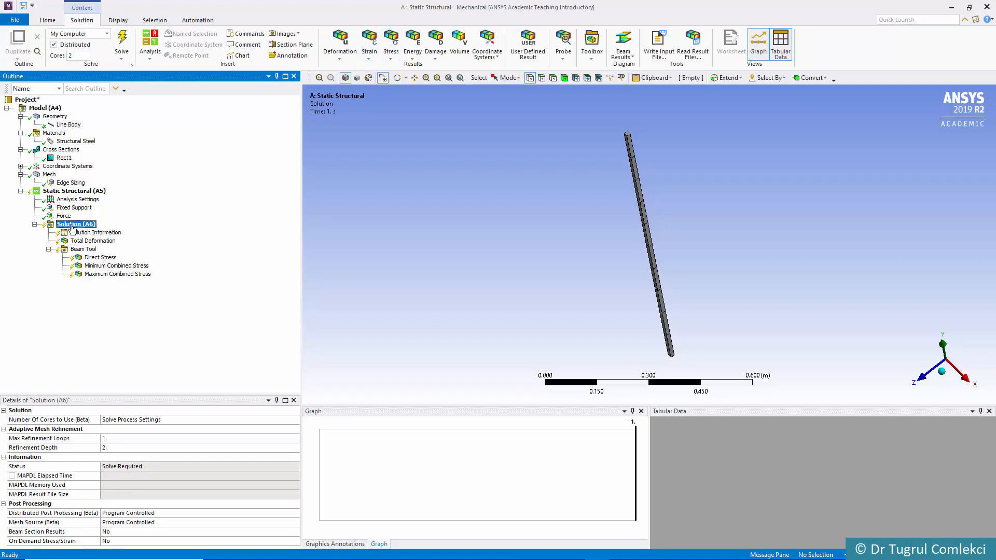
left_click(107, 532)
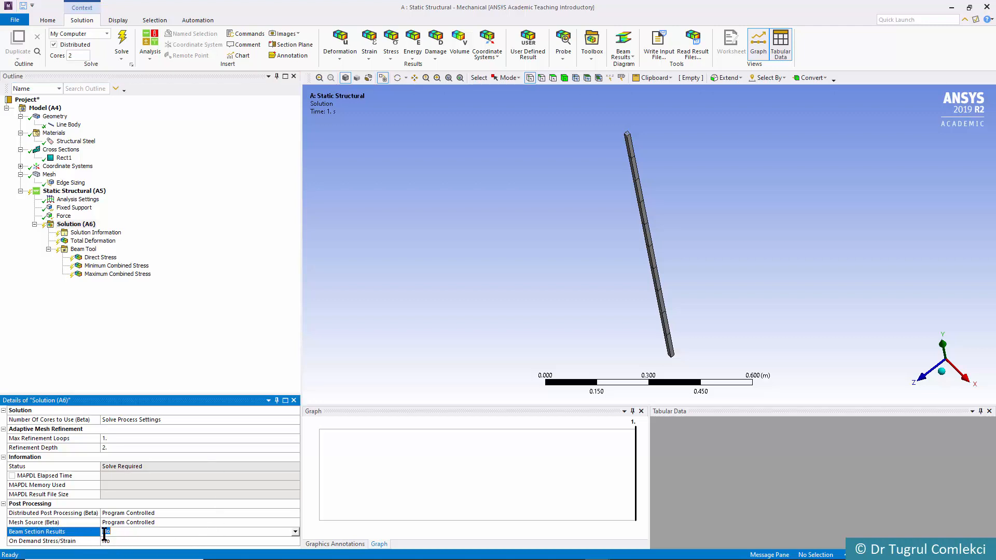
left_click(292, 533)
left_click(130, 547)
left_click(84, 232)
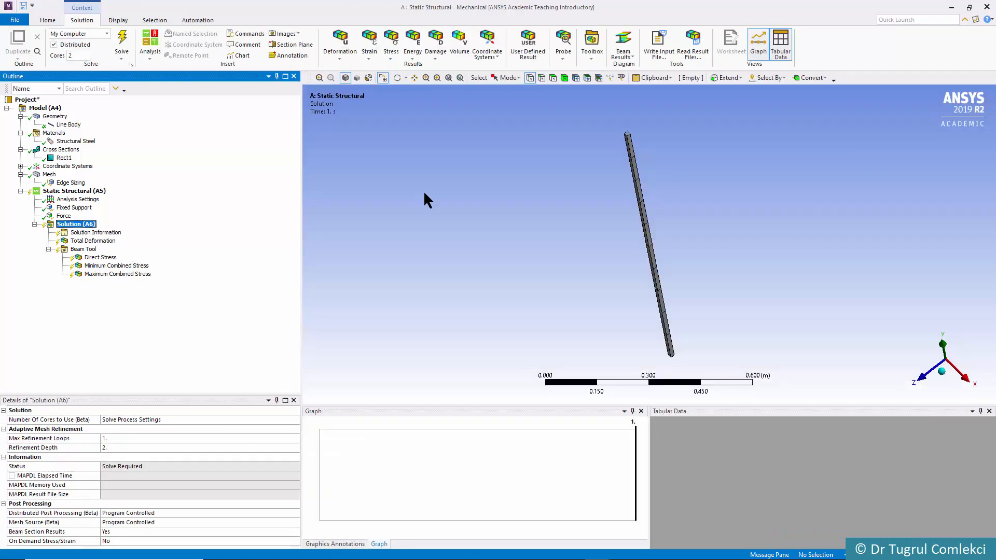
Step: Add a normal stress result along the X axis to the static structural solution and solve the analysis
left_click(392, 56)
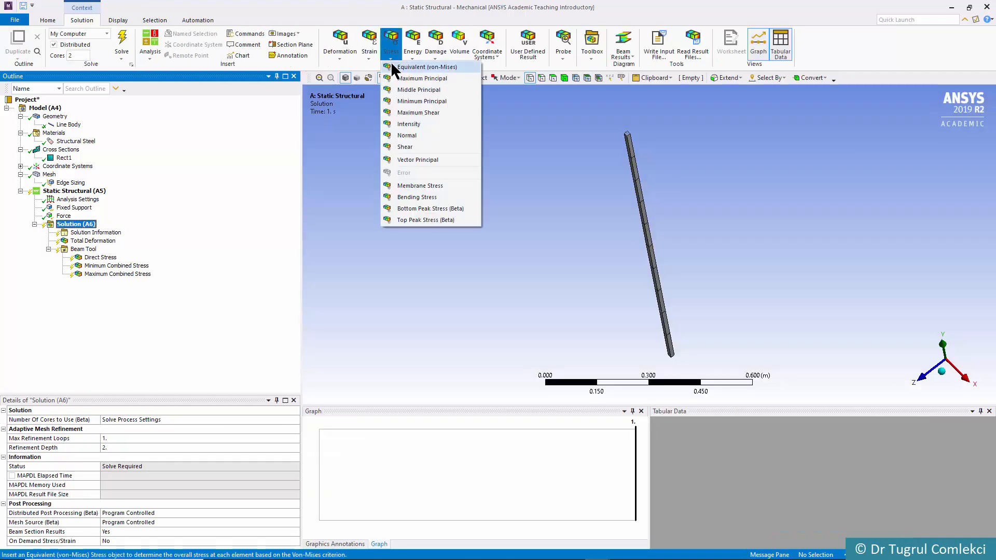
left_click(410, 136)
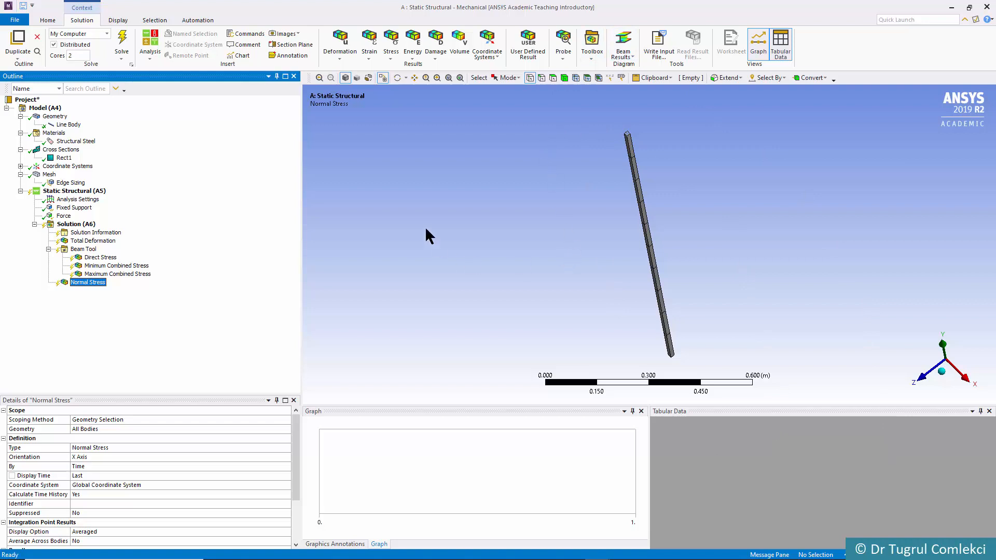
left_click(121, 44)
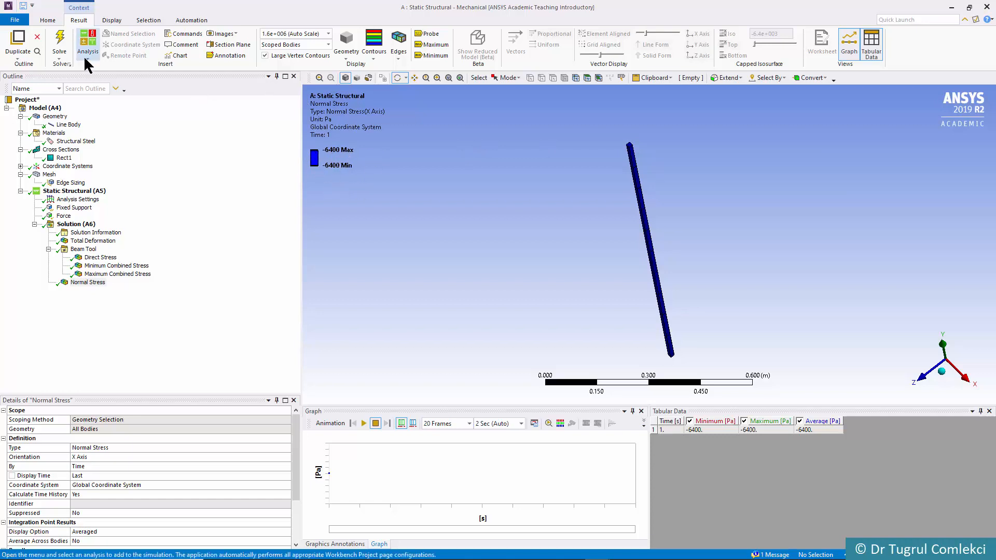
Step: Change the unit system to Metric (mm, kg, N, s, mV, mA)
left_click(48, 20)
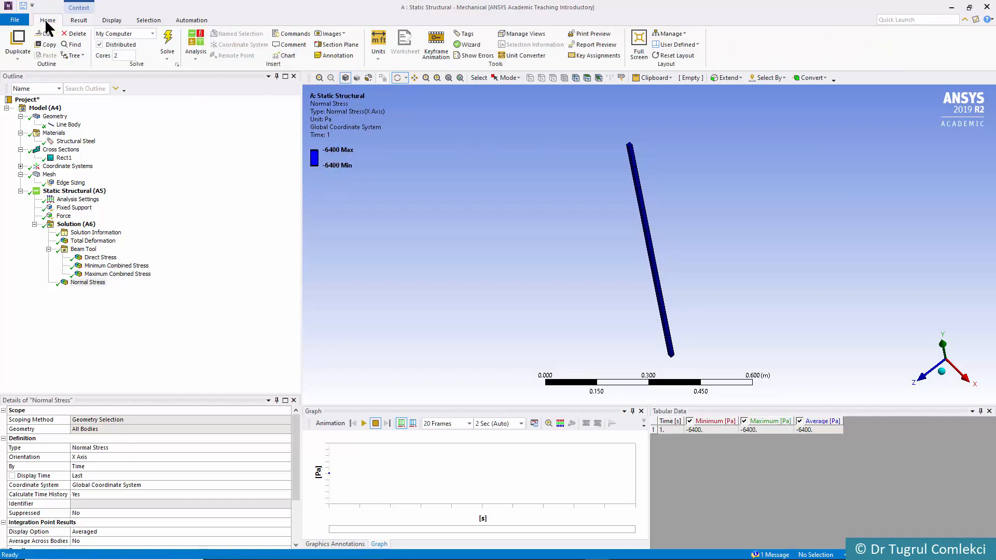
left_click(377, 46)
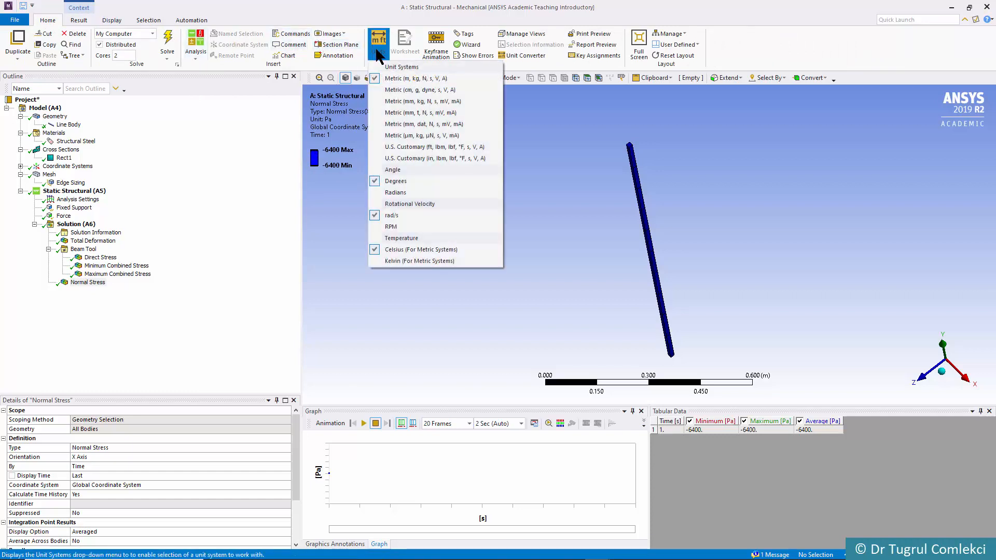
left_click(395, 101)
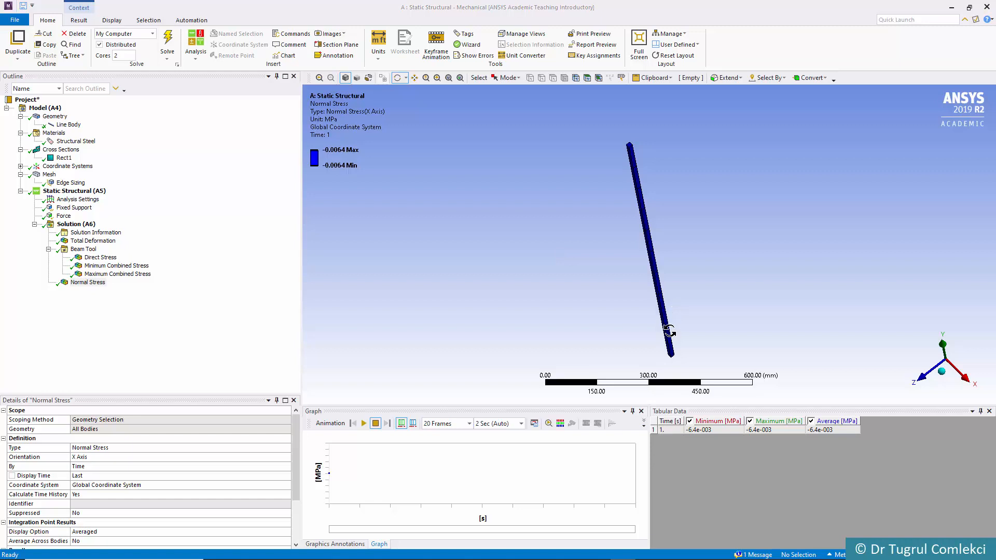
Step: Examine the solved normal stress, Beam Tool direct and combined stresses, and total deformation of the beam
left_click(95, 286)
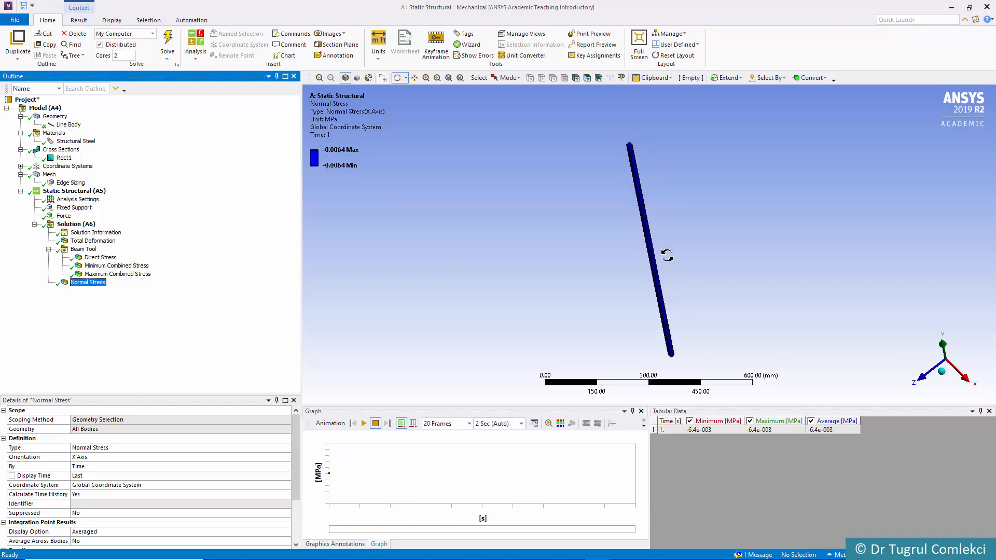
left_click(103, 258)
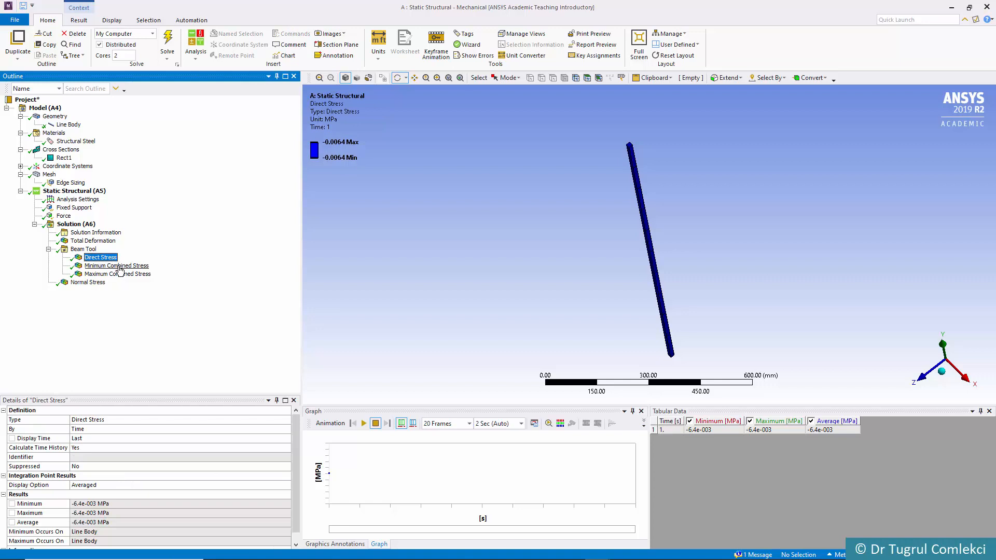
left_click(120, 268)
left_click(122, 275)
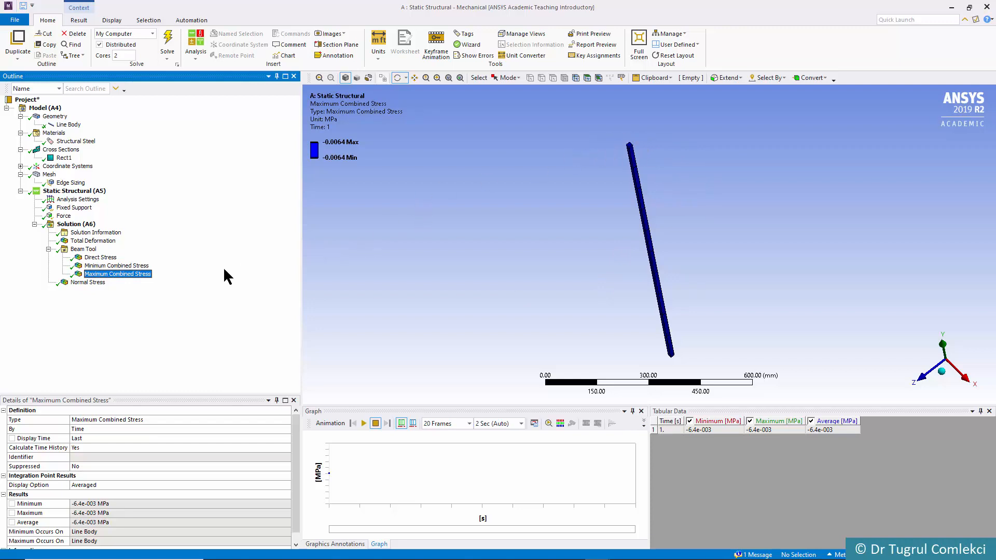
left_click(78, 242)
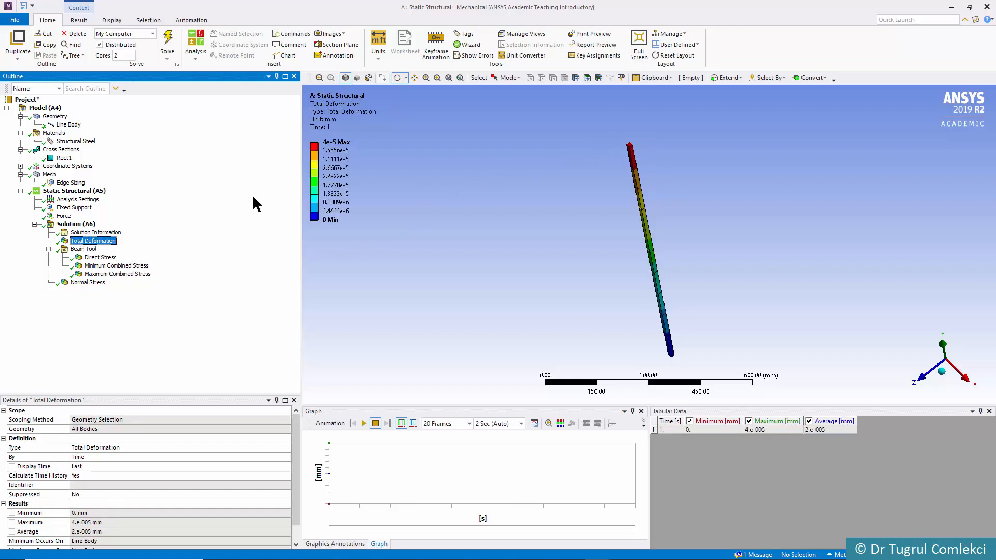
left_click(345, 194)
left_click(69, 217)
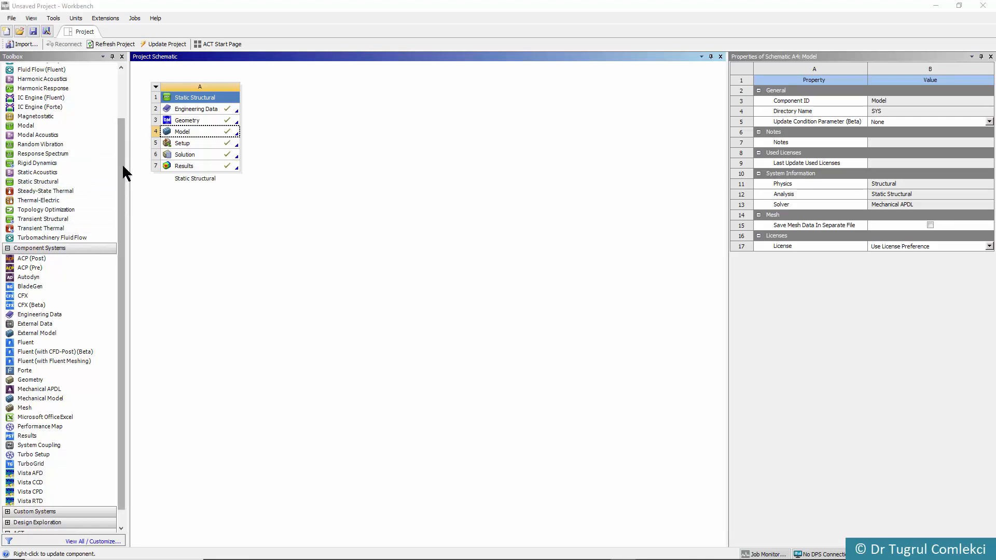
Step: Switch to Workbench and add an Eigenvalue Buckling system linked to the Static Structural system's Solution cell
left_click_drag(118, 164, 121, 104)
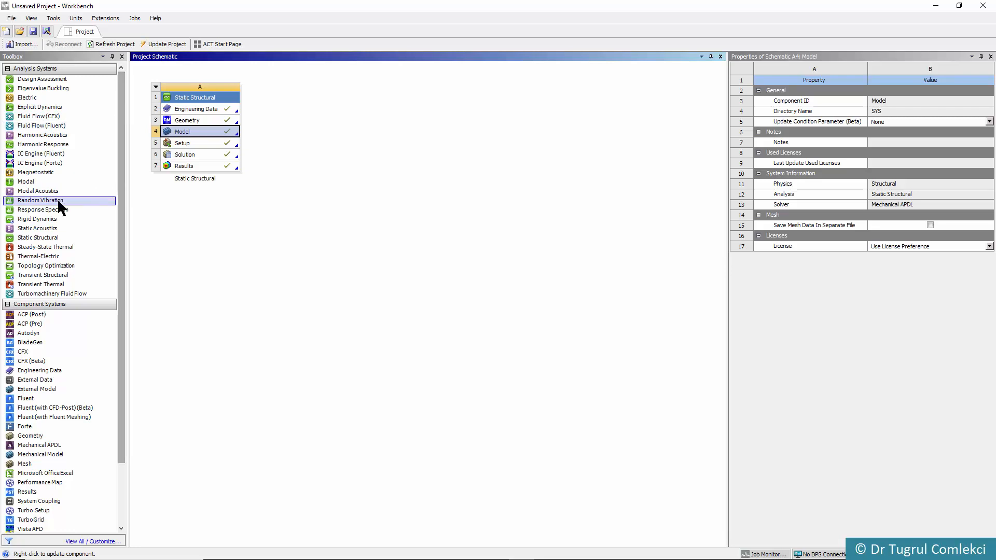
left_click(31, 89)
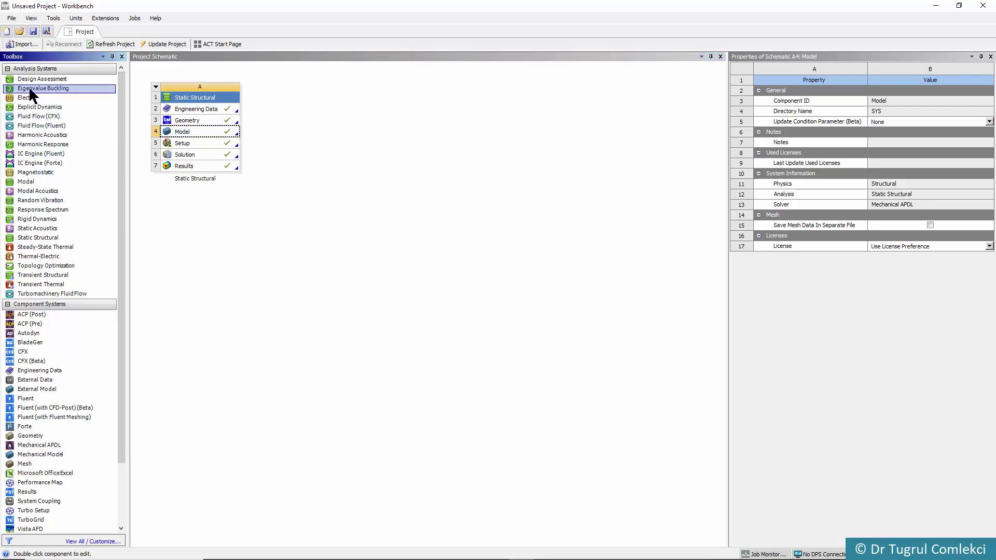
left_click_drag(31, 88, 204, 156)
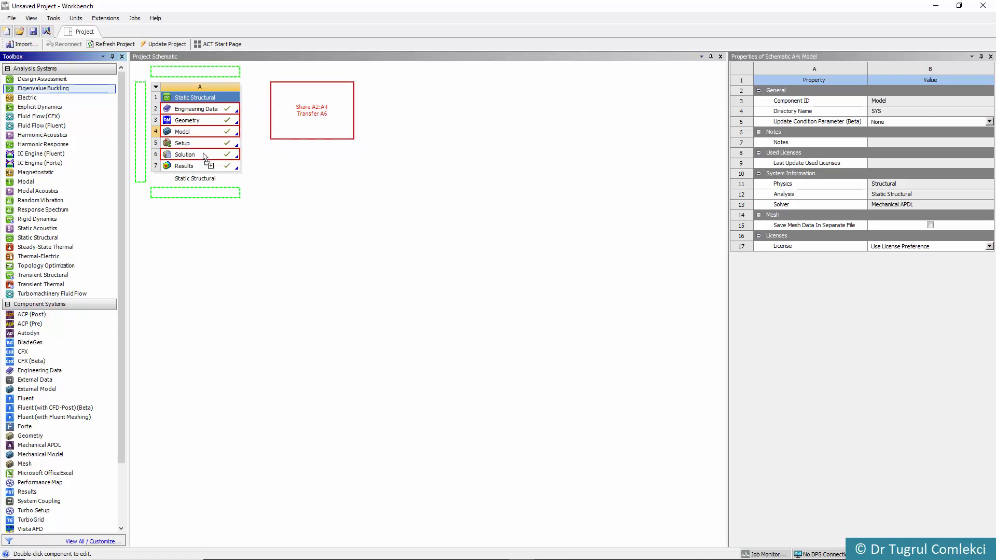
left_click_drag(204, 155, 204, 156)
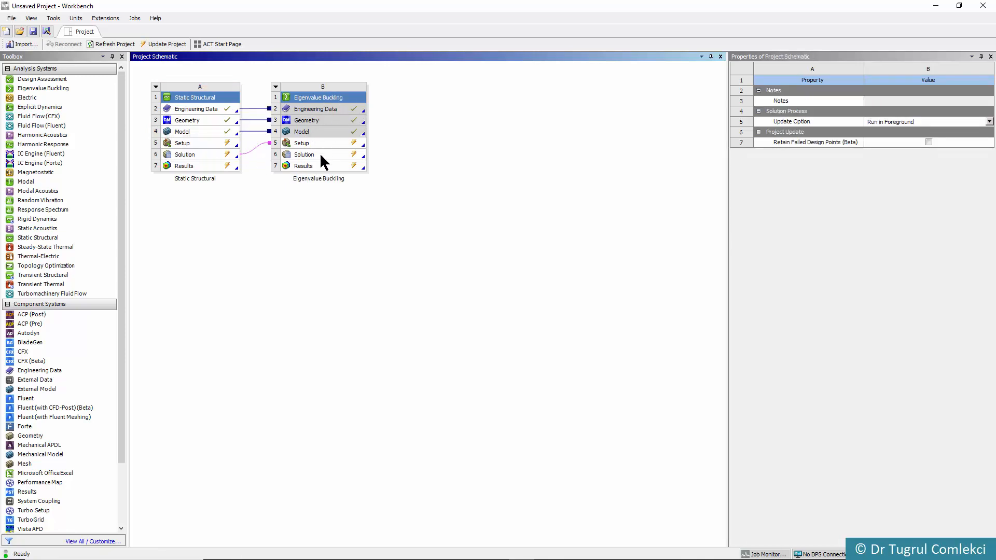
Step: Open the Eigenvalue Buckling system's Setup for editing in Mechanical
left_click(307, 148)
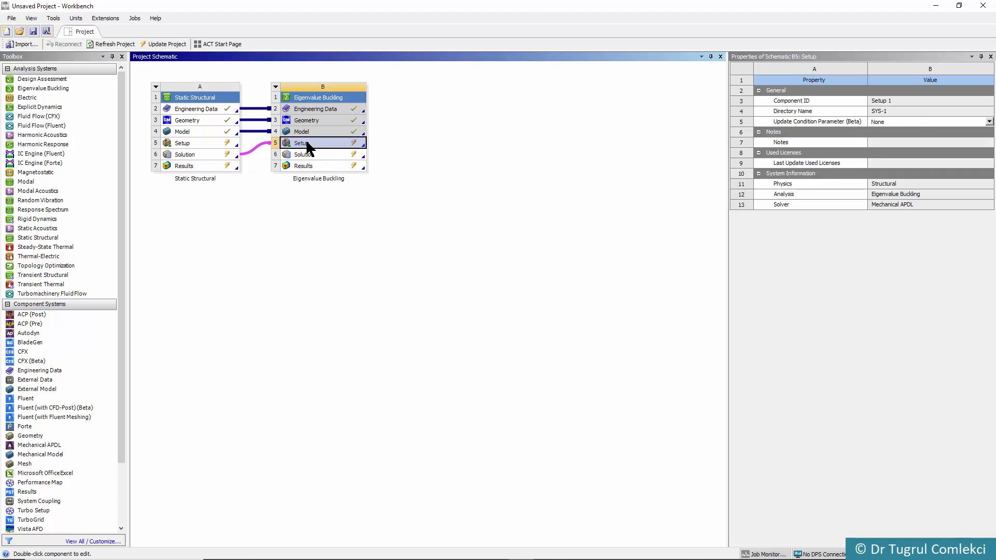
right_click(306, 147)
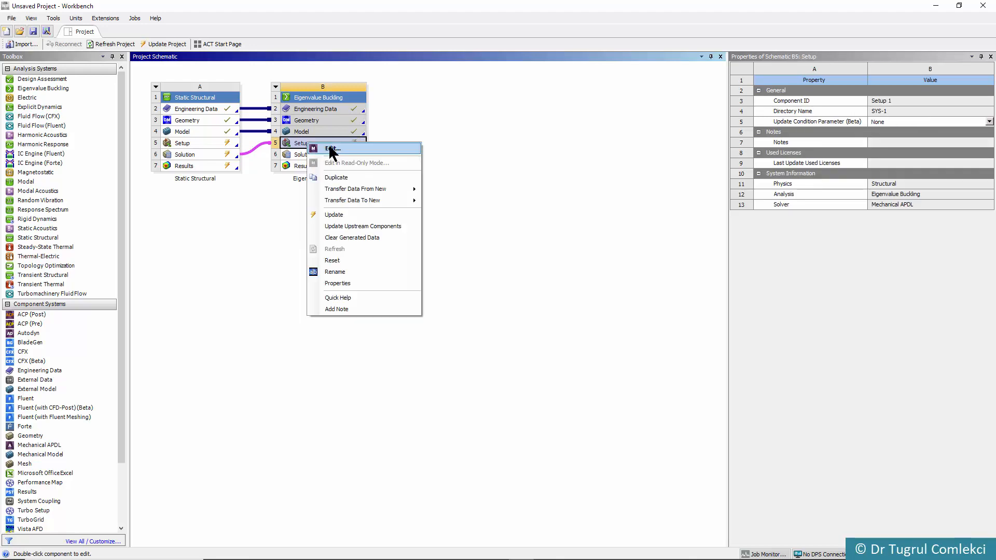
left_click(324, 142)
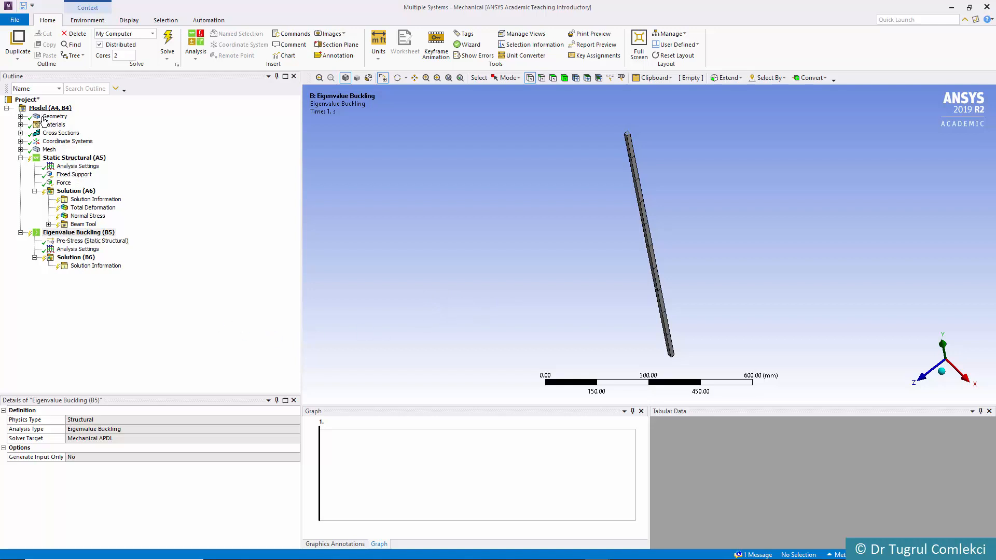
Step: Set the maximum modes to find to 4 in the eigenvalue buckling analysis settings
left_click(76, 234)
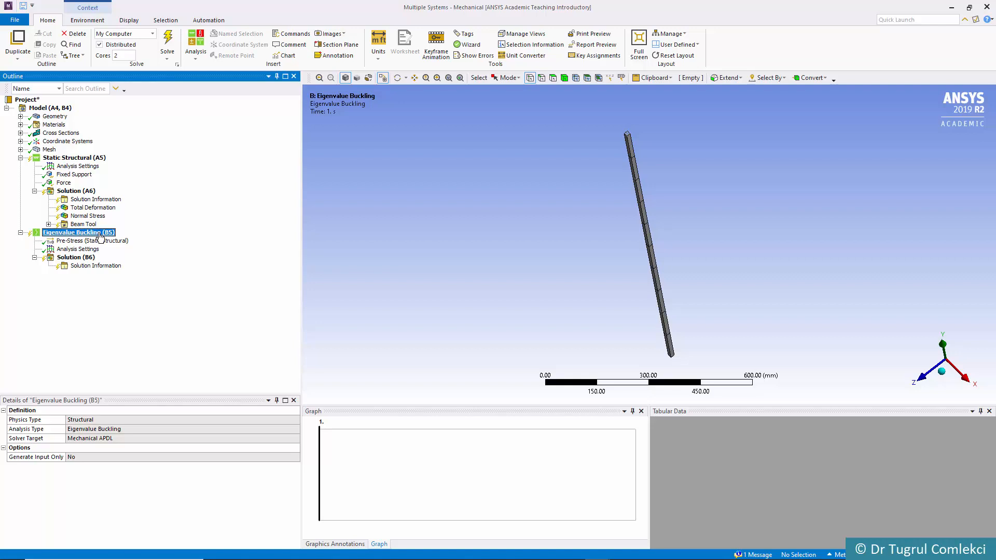
left_click(76, 250)
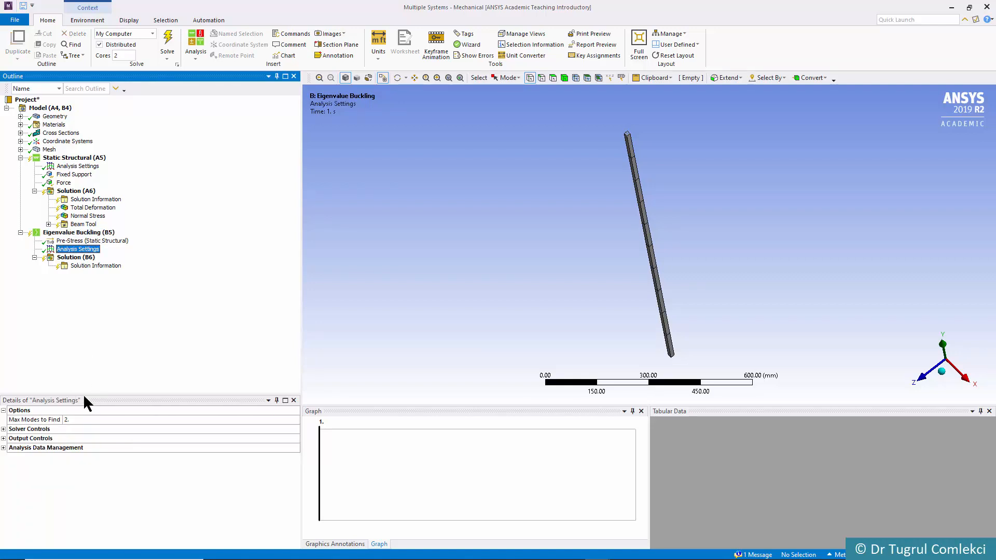
left_click(77, 417)
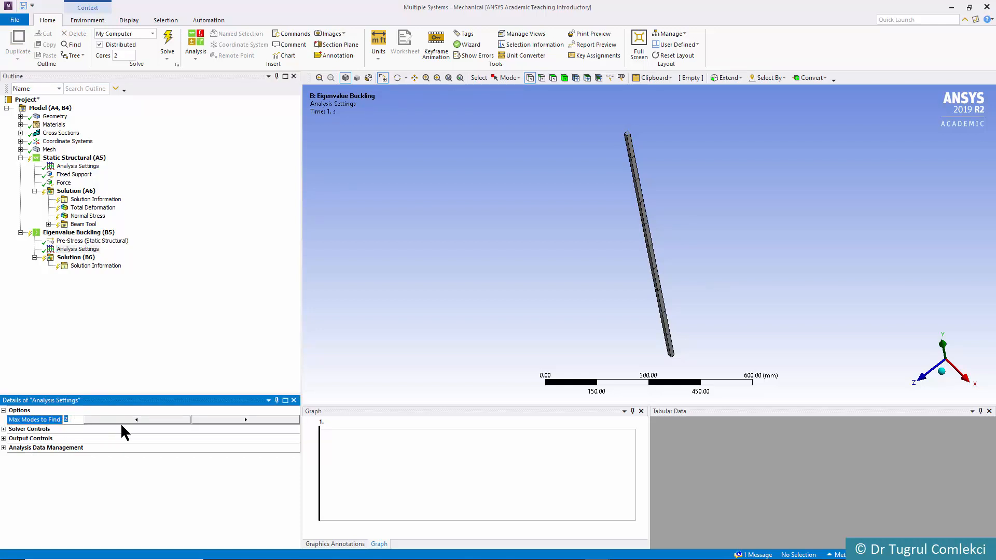
type("4")
Step: Add four Total Deformation results to the Eigenvalue Buckling solution
left_click(71, 259)
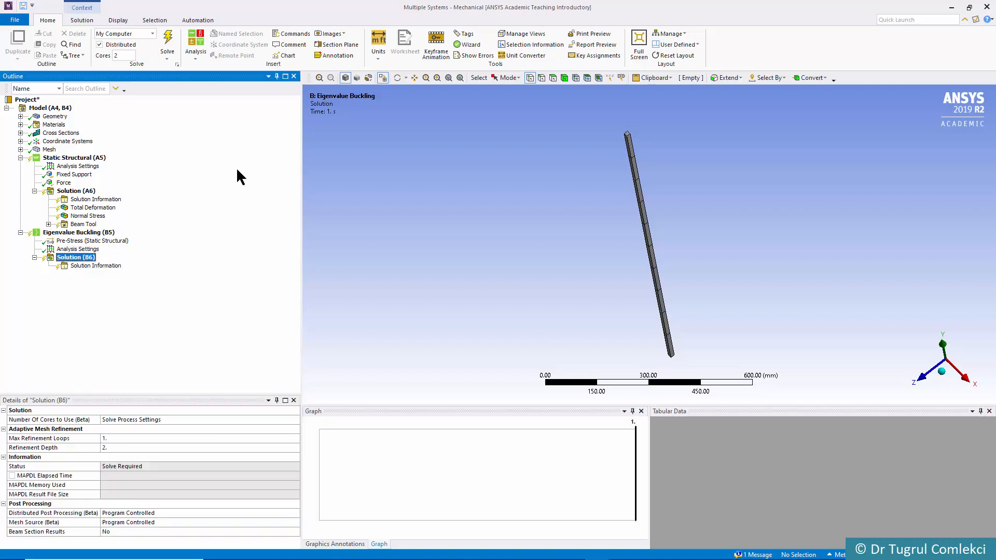
left_click(82, 20)
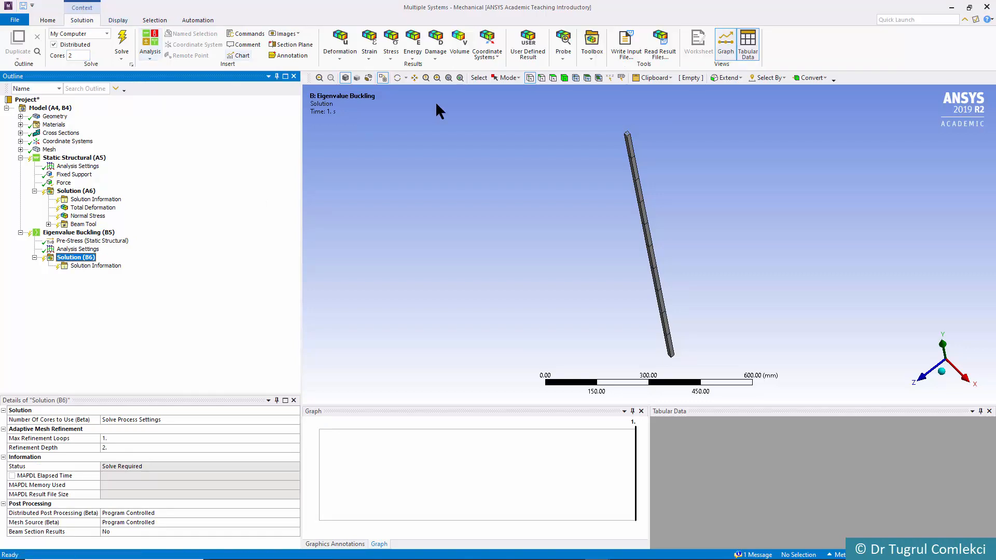
left_click(340, 56)
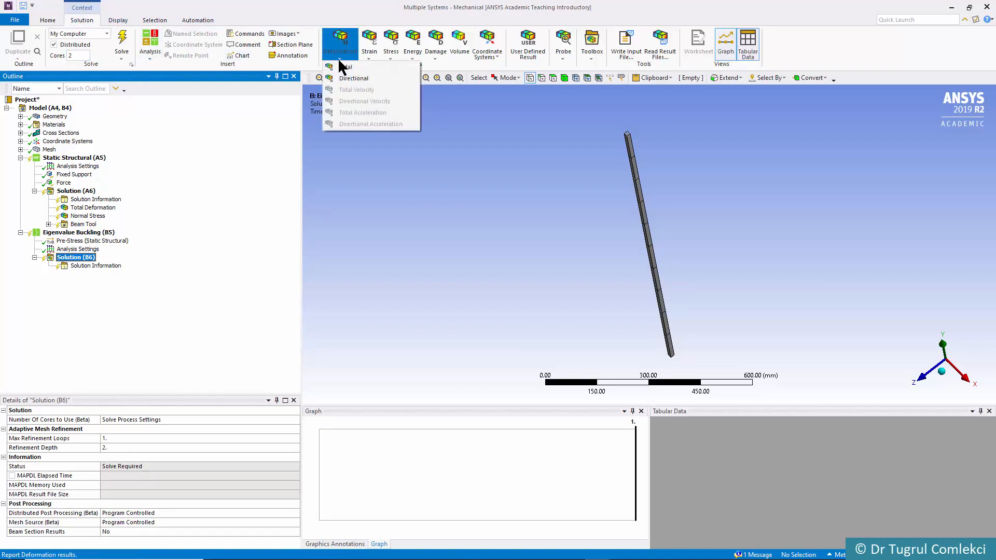
left_click(347, 70)
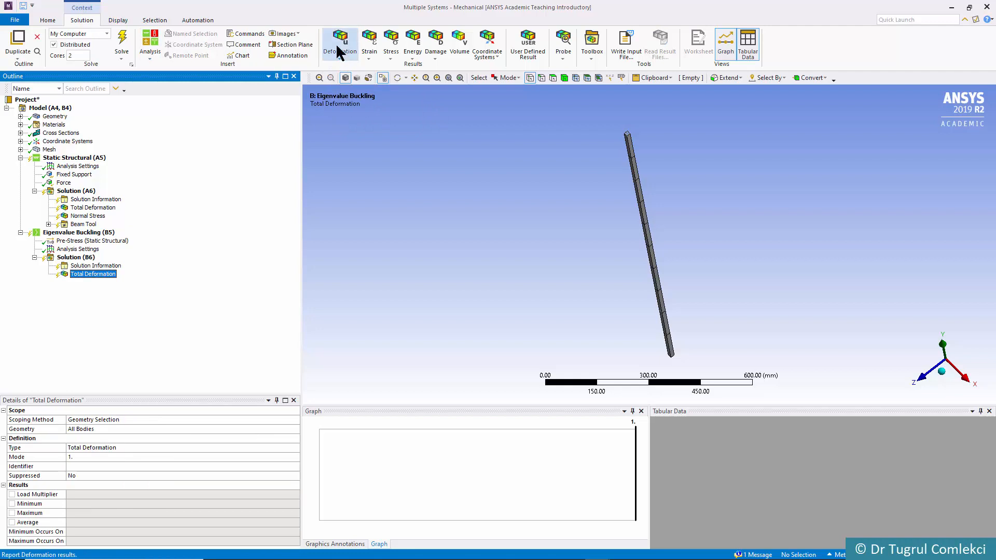
left_click(340, 56)
left_click(346, 66)
left_click(341, 57)
left_click(346, 66)
left_click(340, 56)
left_click(348, 66)
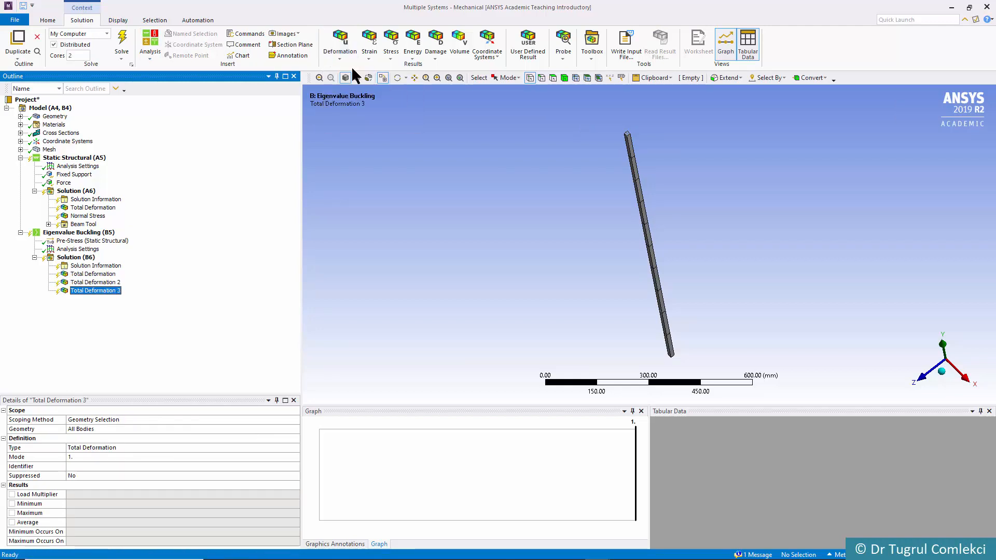
Step: Set the mode of the buckling results Total Deformation 2, 3 and 4 to 2, 3 and 4 respectively
left_click(87, 282)
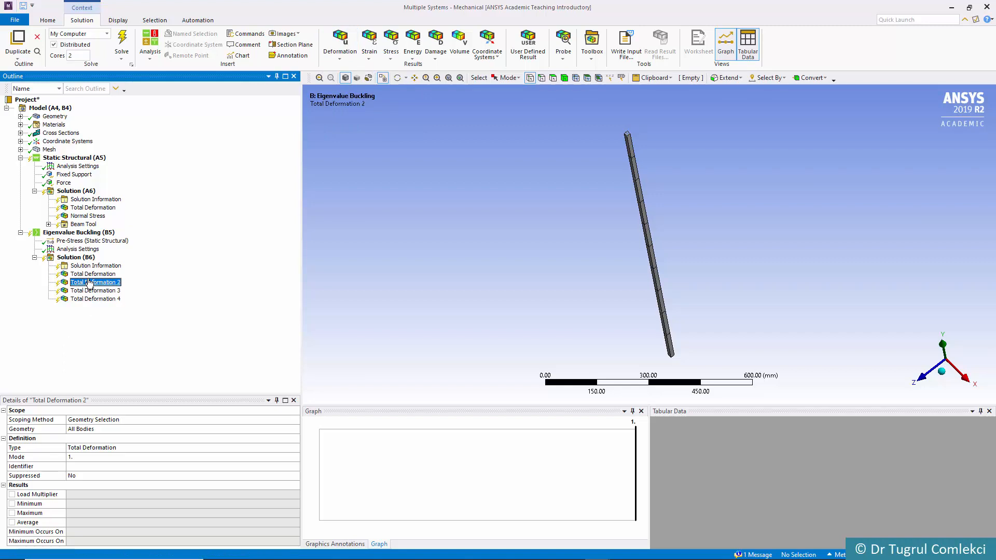
left_click(75, 457)
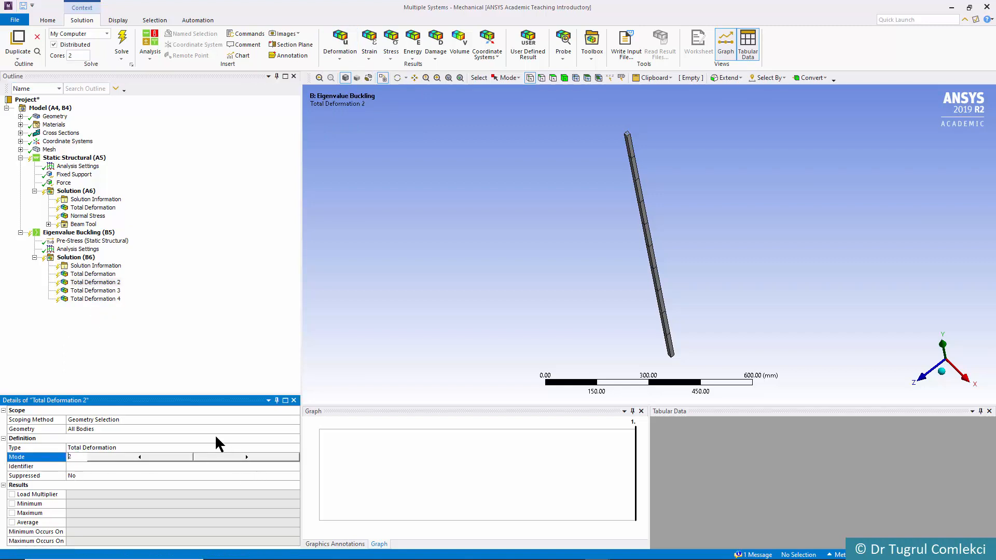
left_click(93, 291)
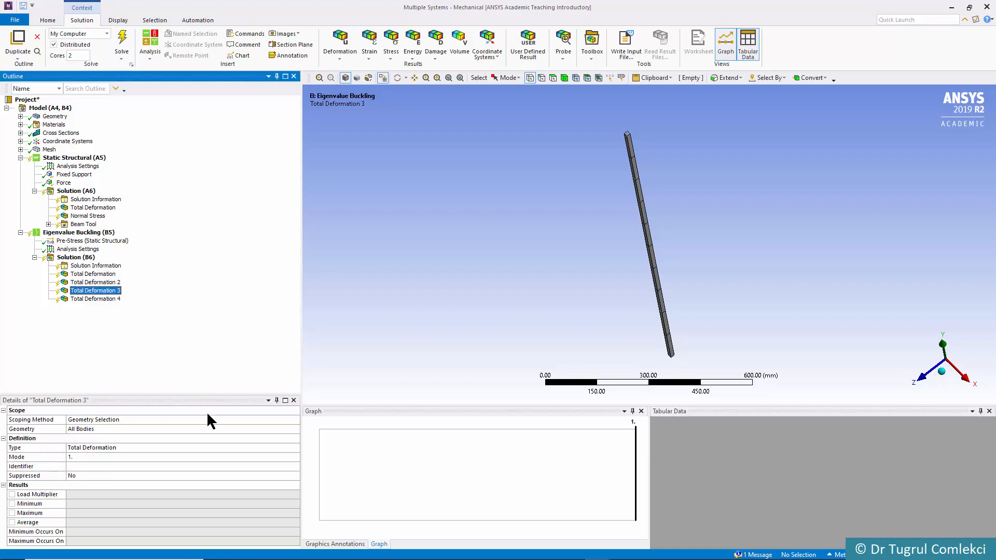
left_click(203, 456)
left_click(233, 454)
left_click(229, 457)
left_click(106, 300)
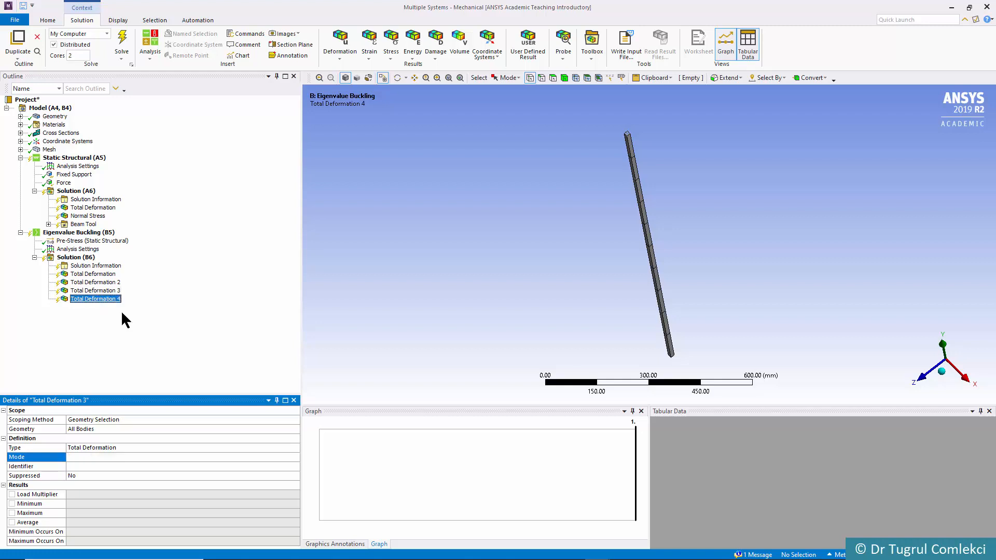
left_click(174, 457)
left_click(213, 456)
left_click(216, 456)
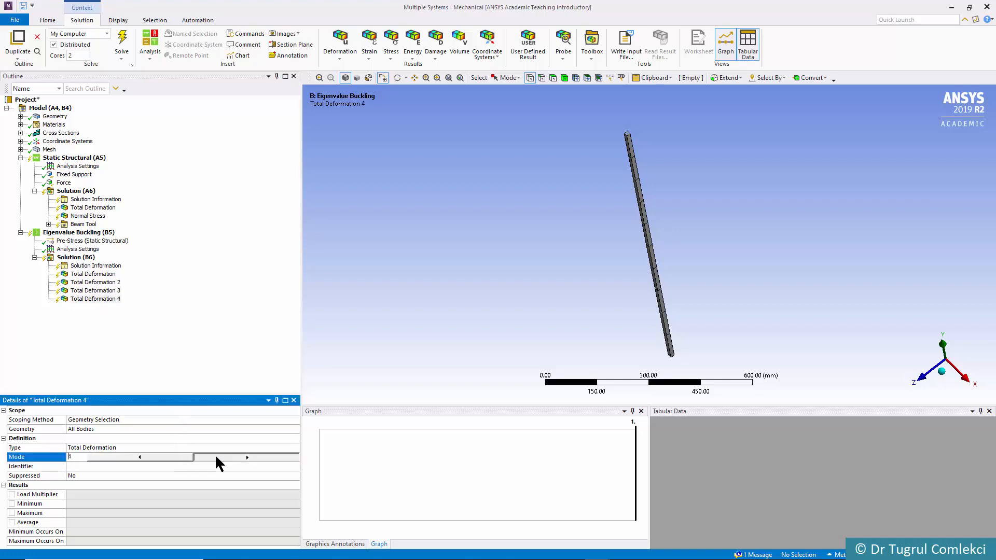
left_click(153, 360)
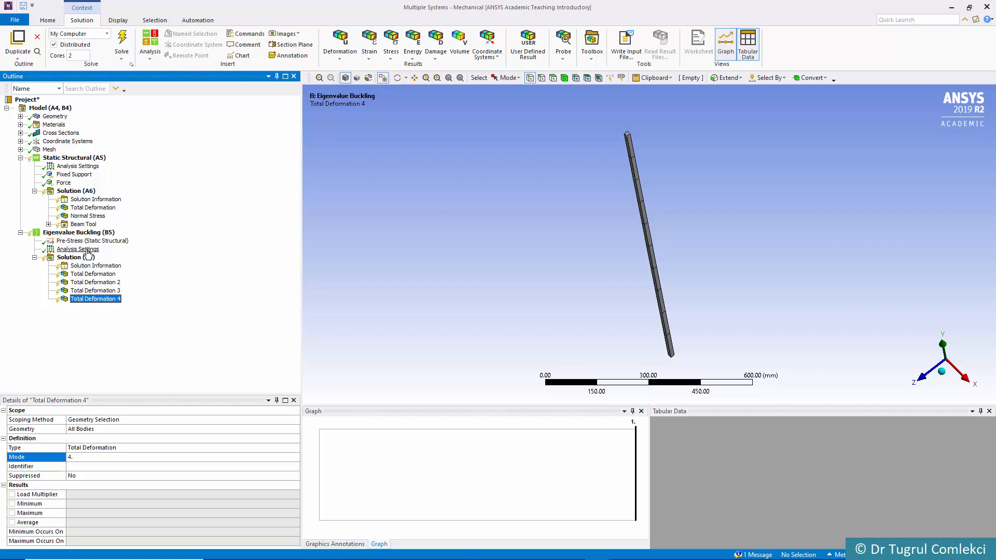
Step: Check the buckling analysis's Pre-Stress link to the static structural environment and solve the eigenvalue buckling analysis
left_click(75, 241)
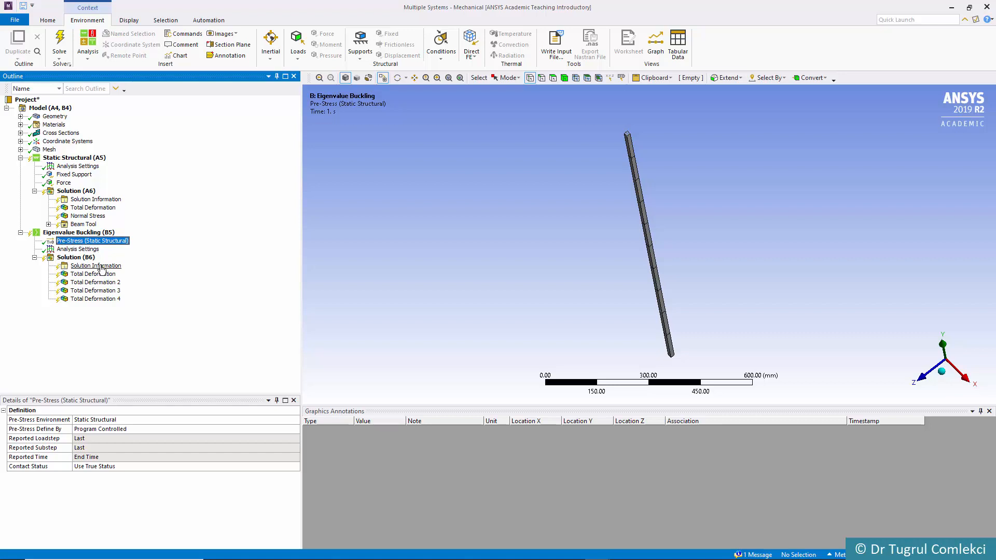
left_click(82, 258)
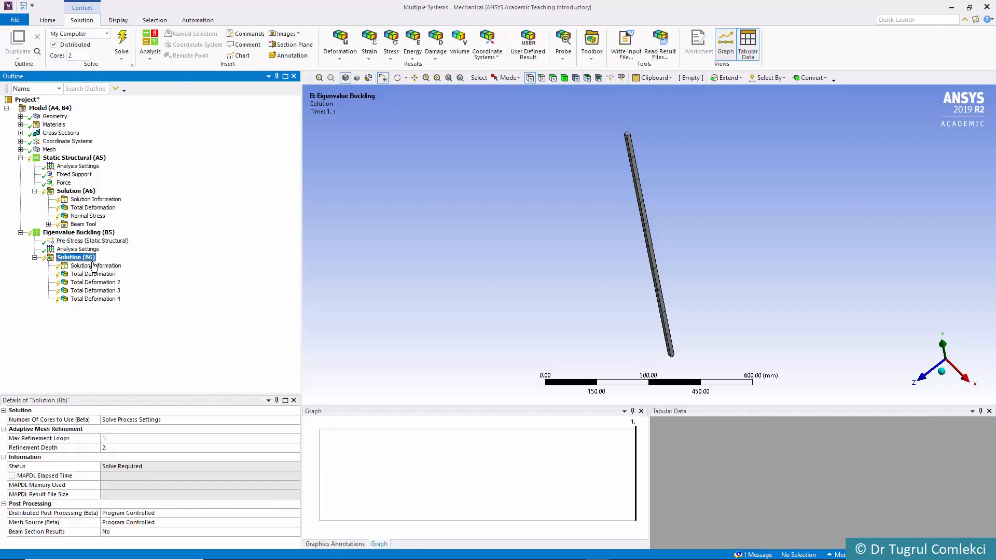
left_click(93, 274)
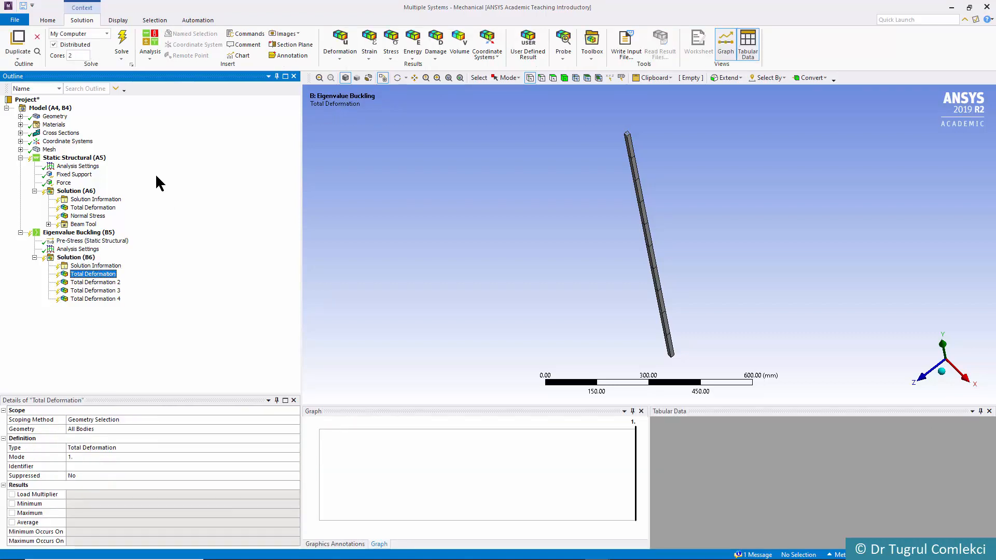
left_click(121, 42)
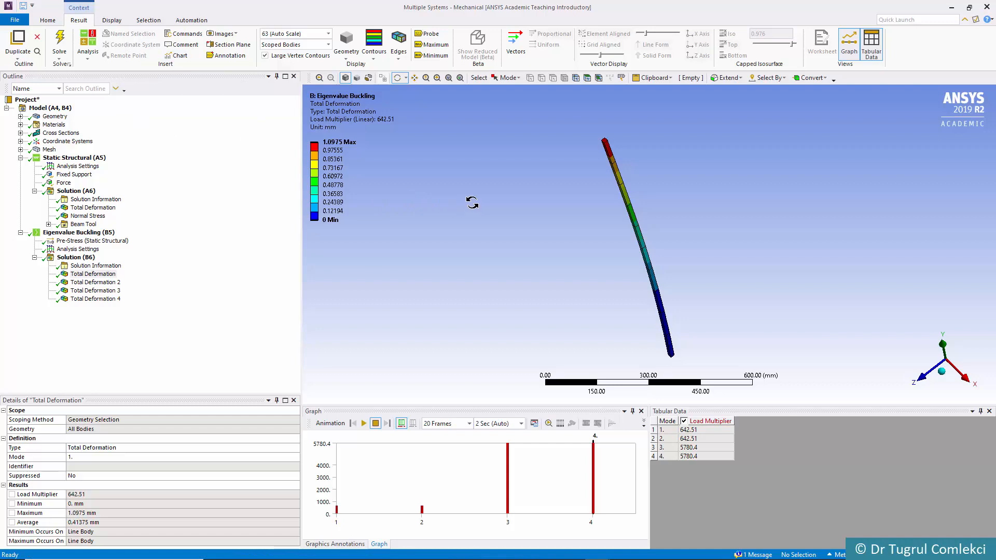
Step: Animate the first and second buckling mode shapes and examine them together with their load multipliers
left_click(96, 274)
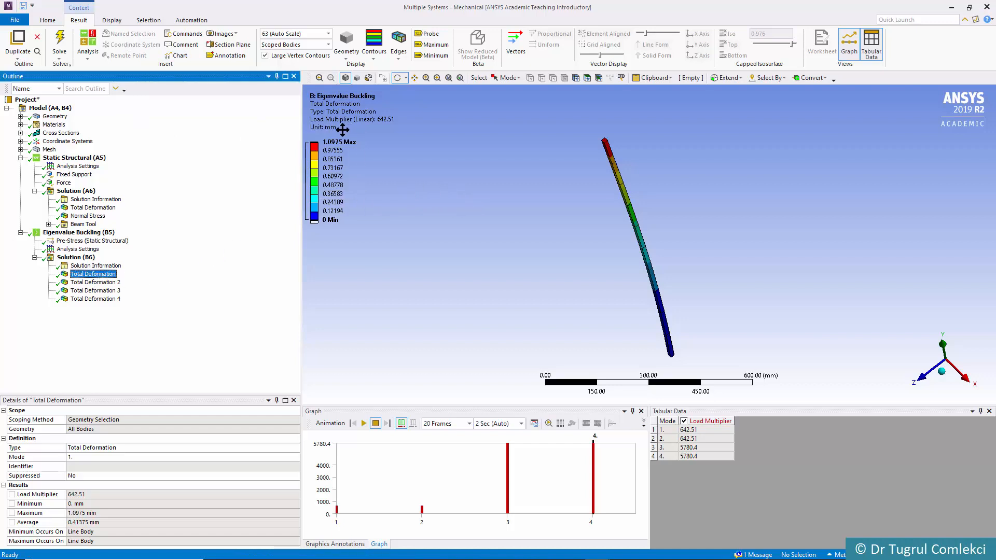
left_click(365, 422)
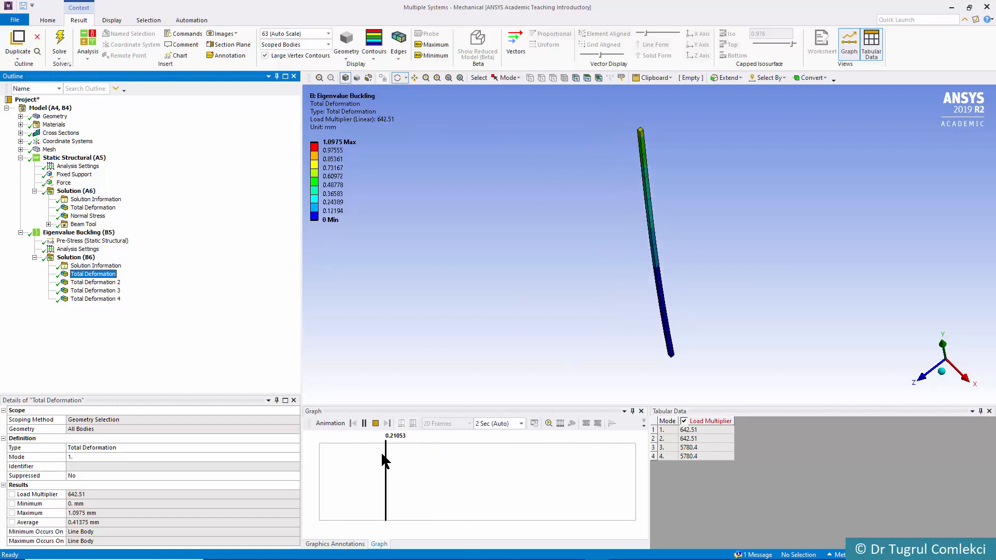
left_click(376, 424)
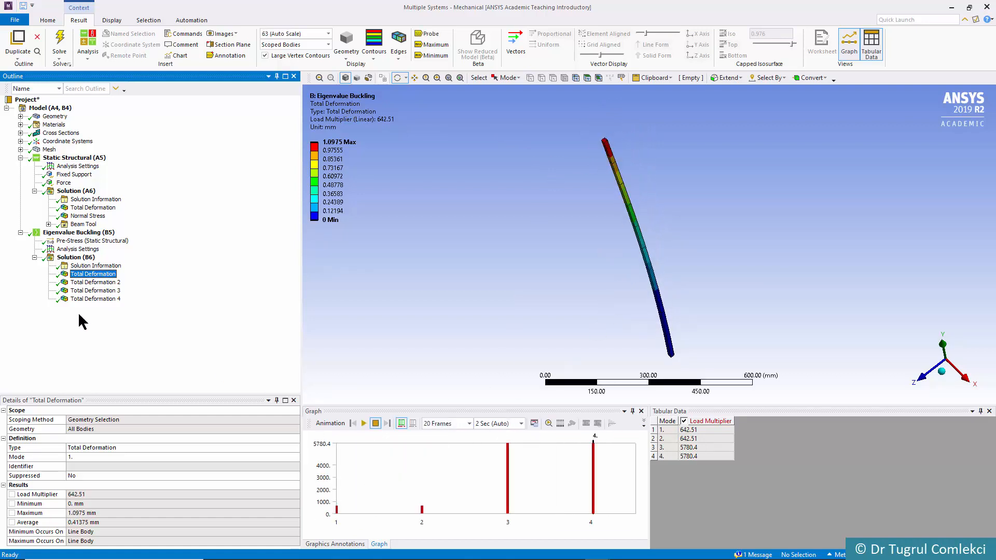
left_click(86, 283)
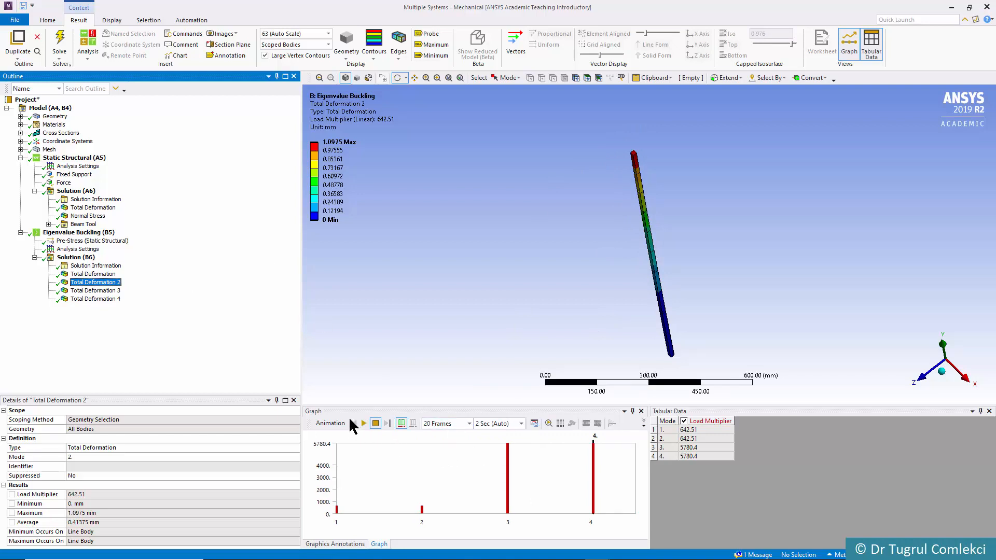
left_click(363, 424)
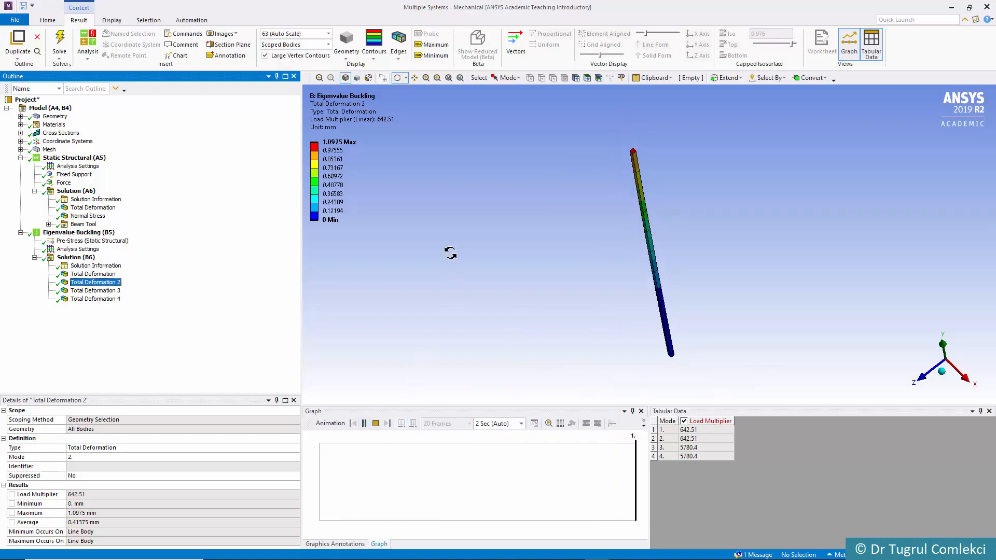
left_click_drag(474, 230, 506, 239)
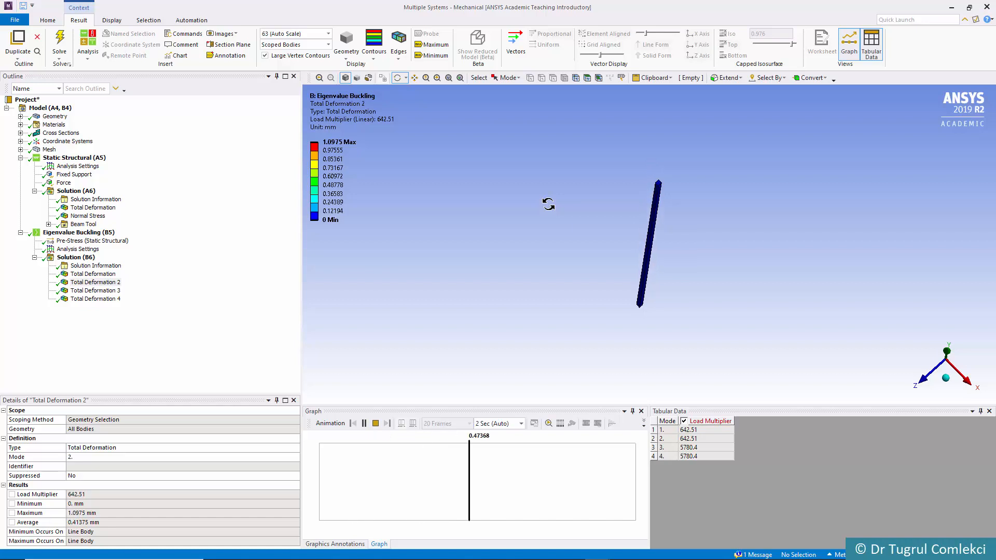
Step: Animate the third buckling mode shape, view the fourth, and return to the first mode's total deformation
left_click(104, 292)
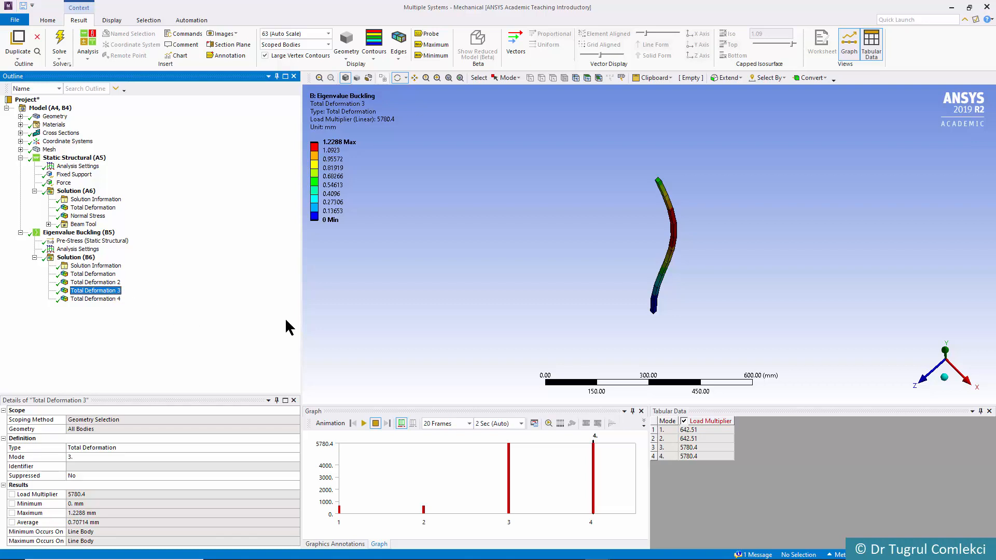
left_click(363, 424)
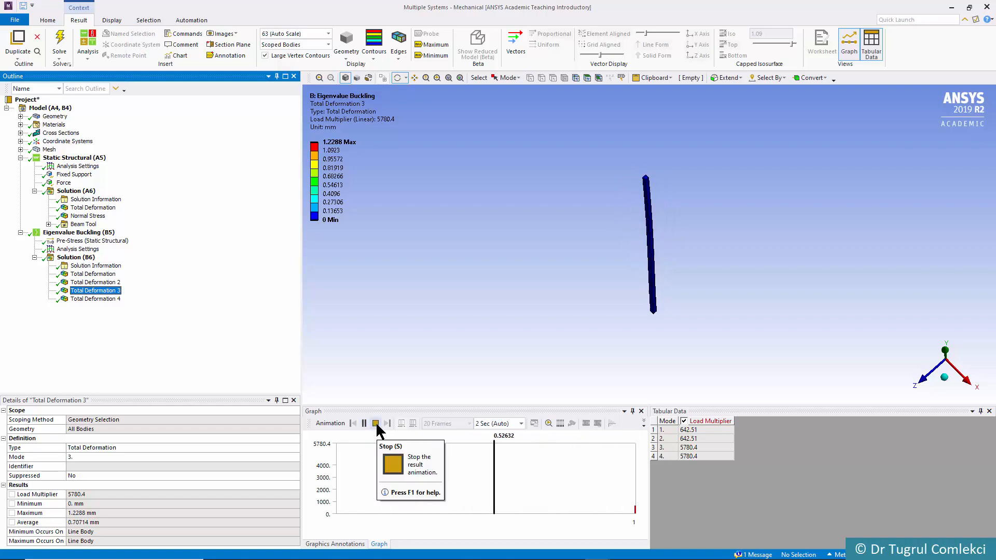
left_click(375, 423)
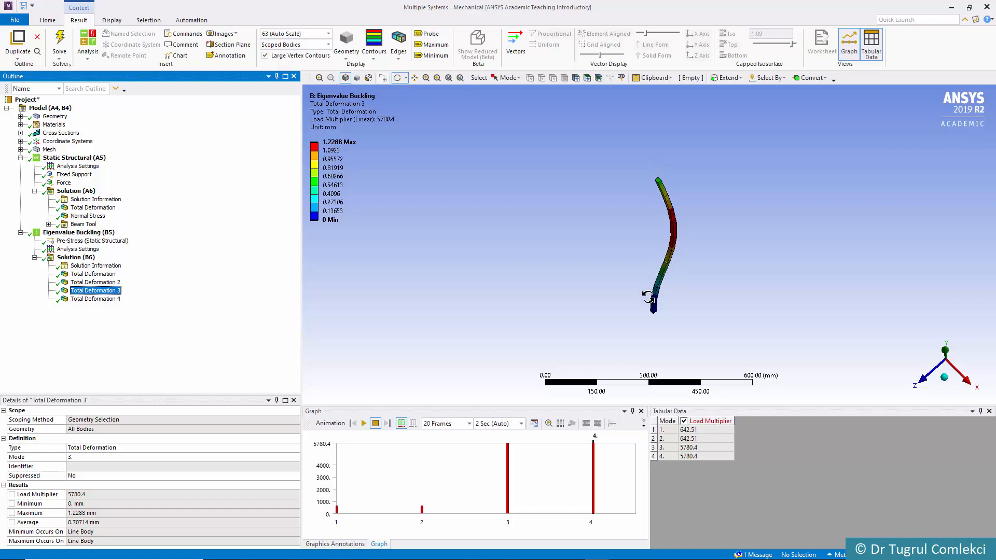
left_click(122, 299)
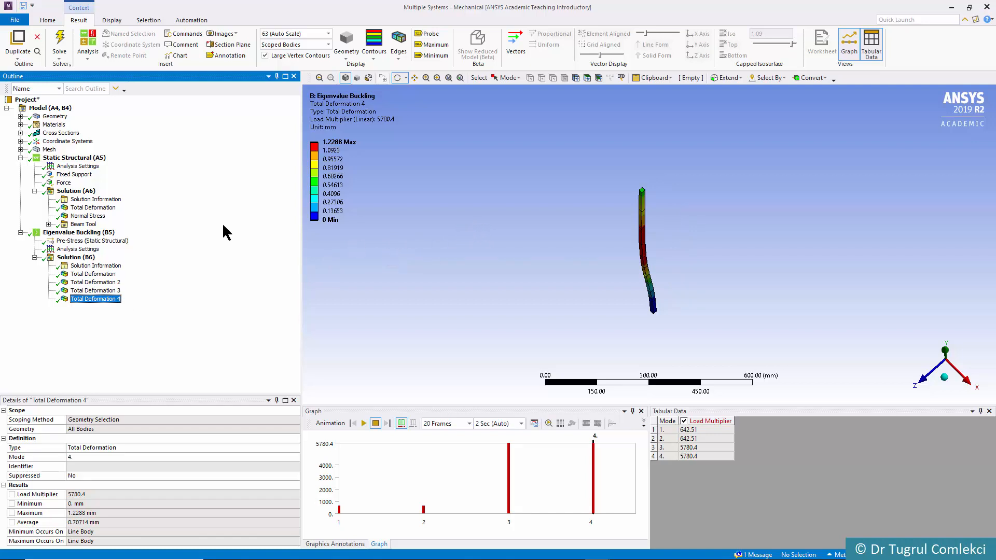
left_click(102, 275)
Step: Switch to Workbench, open the Static Structural system's Engineering Data, and display the General Materials library from the data sources
mouse_move(349, 210)
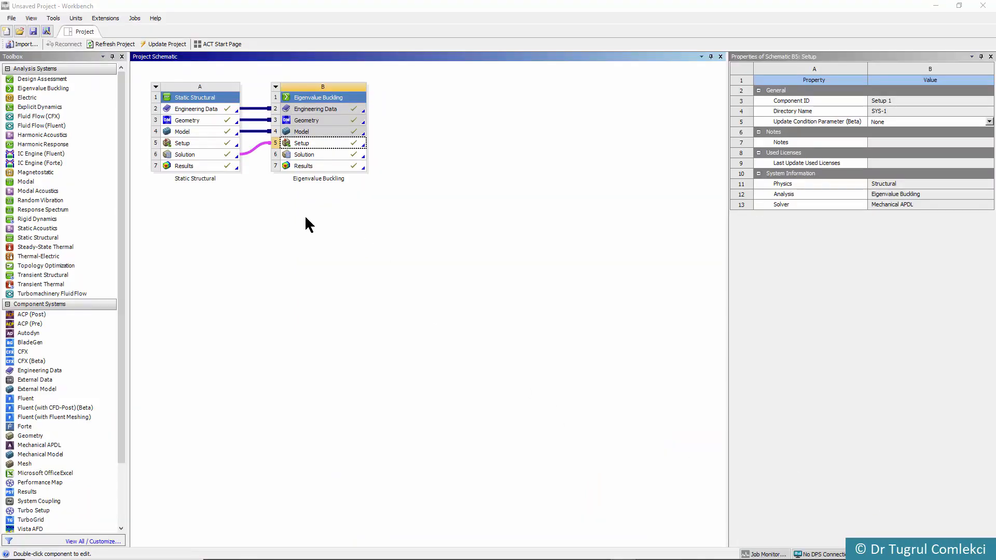
left_click(197, 110)
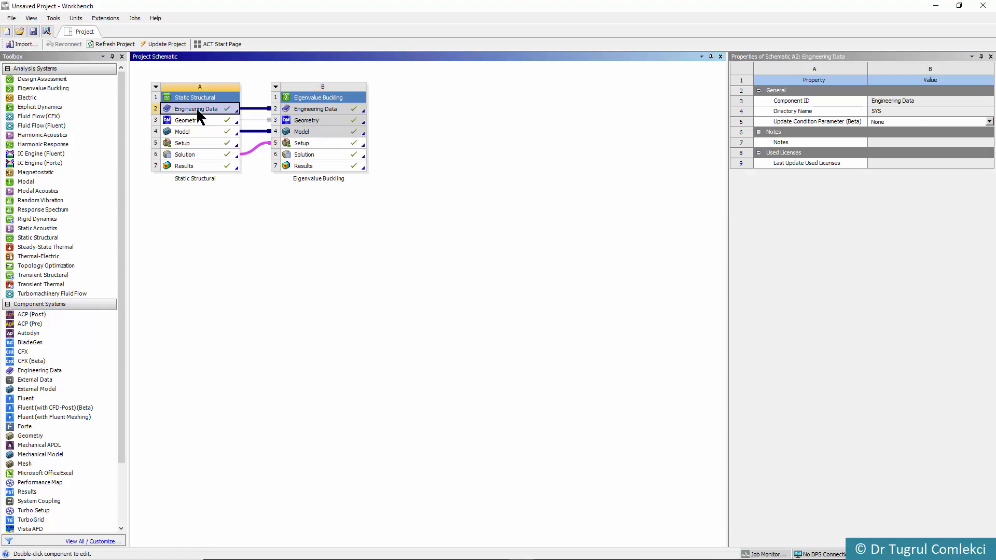
double_click(197, 111)
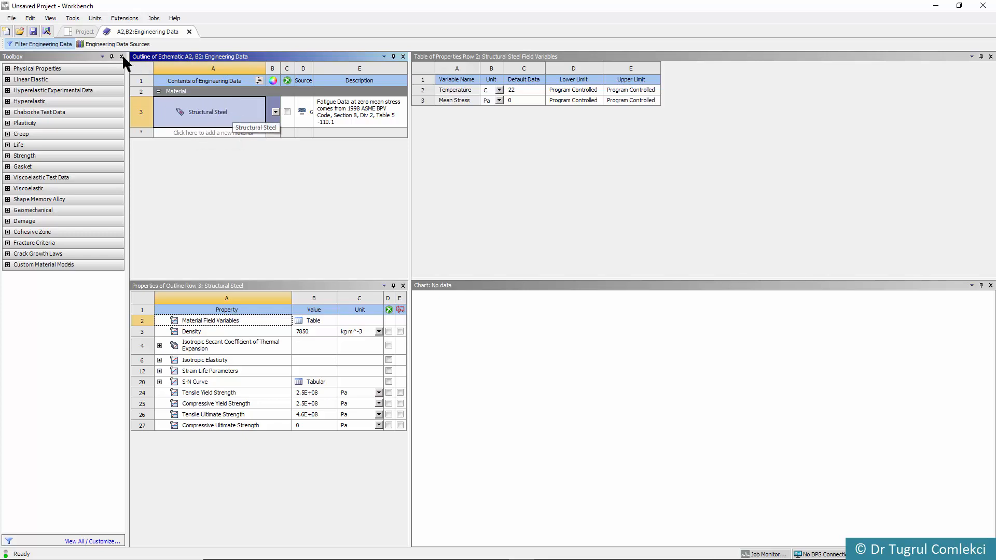
left_click(109, 45)
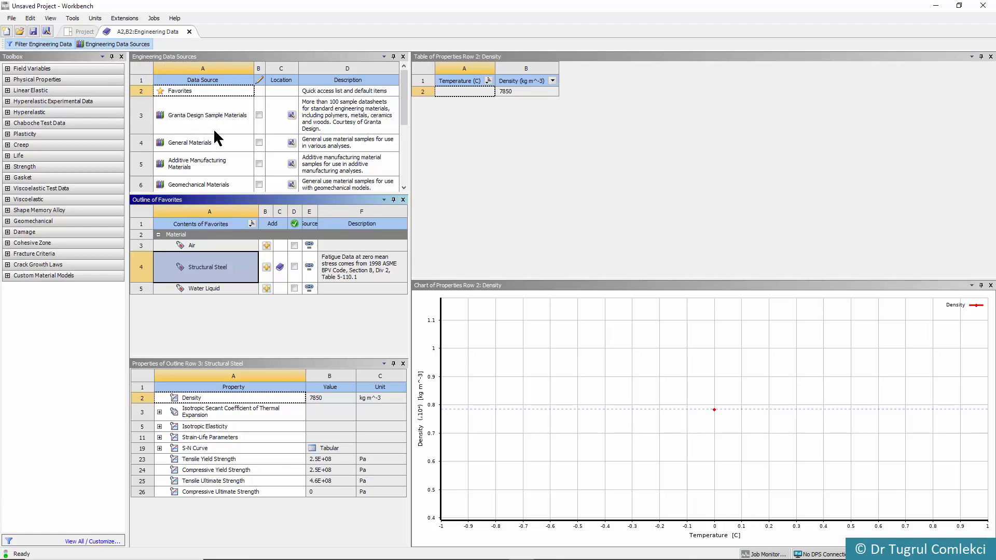
left_click(184, 142)
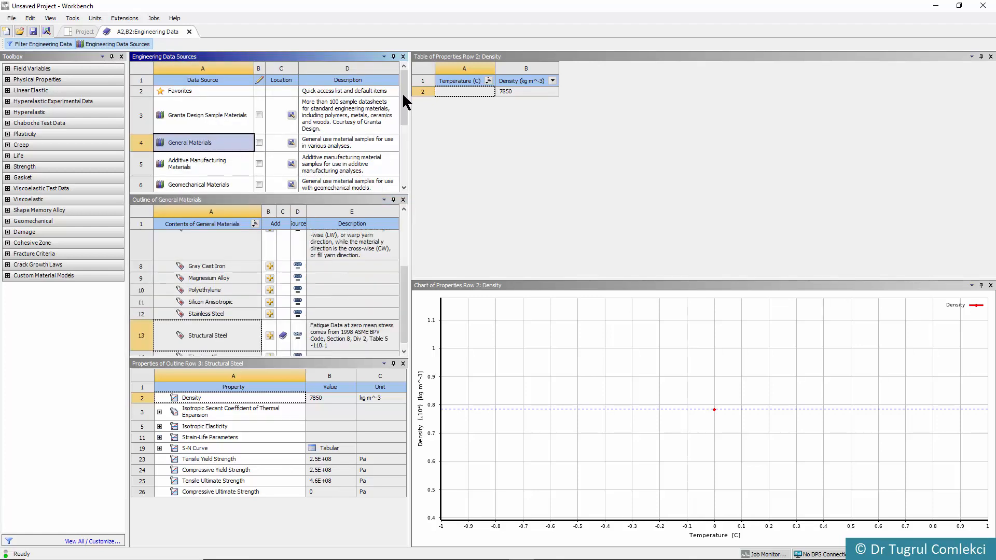
Step: Browse the General Materials library and add Aluminum Alloy to the analysis's engineering data
left_click_drag(402, 93, 404, 106)
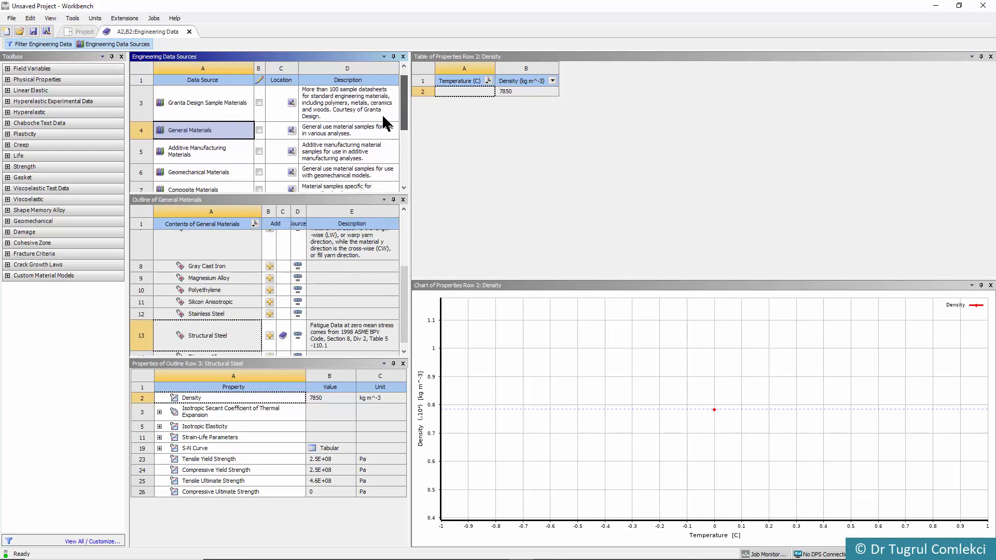
left_click_drag(408, 263, 394, 306)
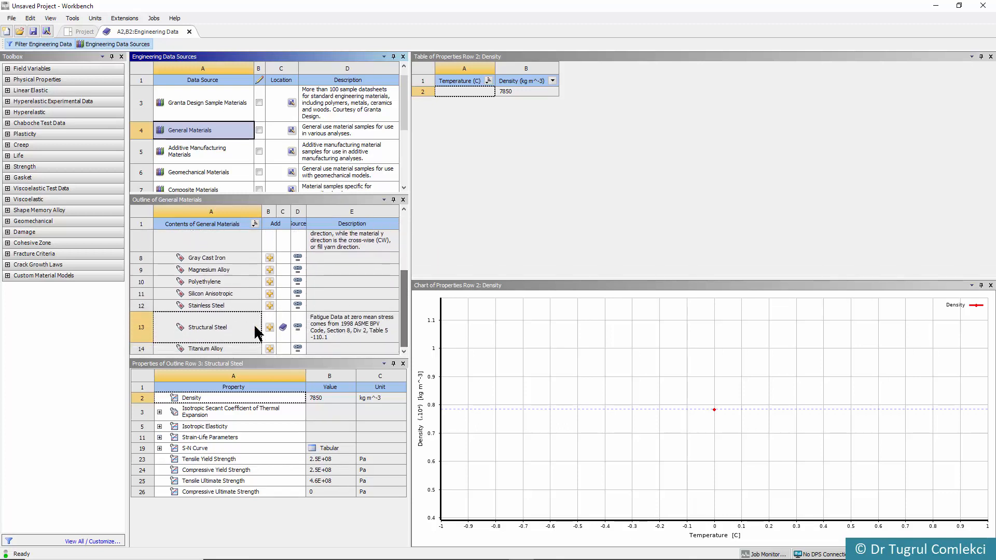
left_click(195, 336)
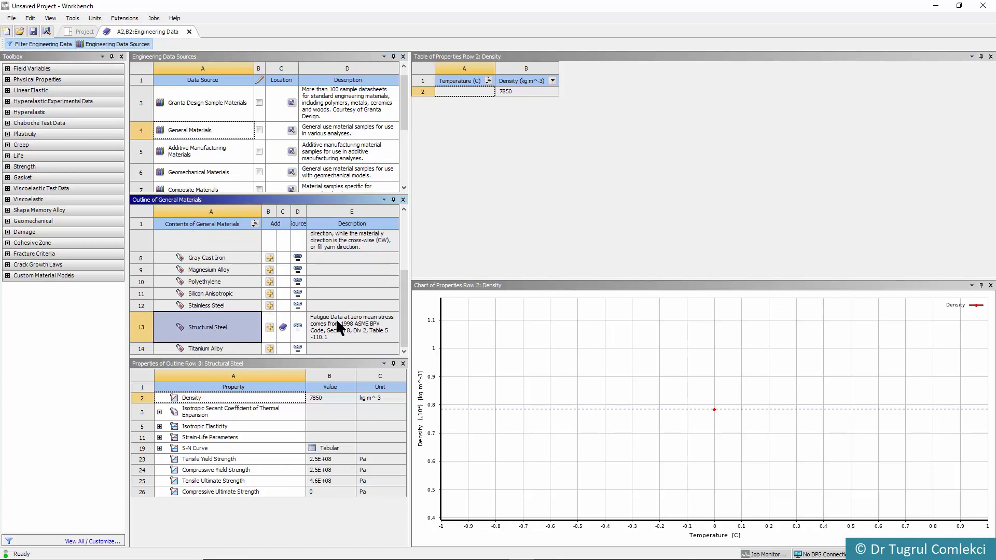
left_click_drag(405, 322, 406, 260)
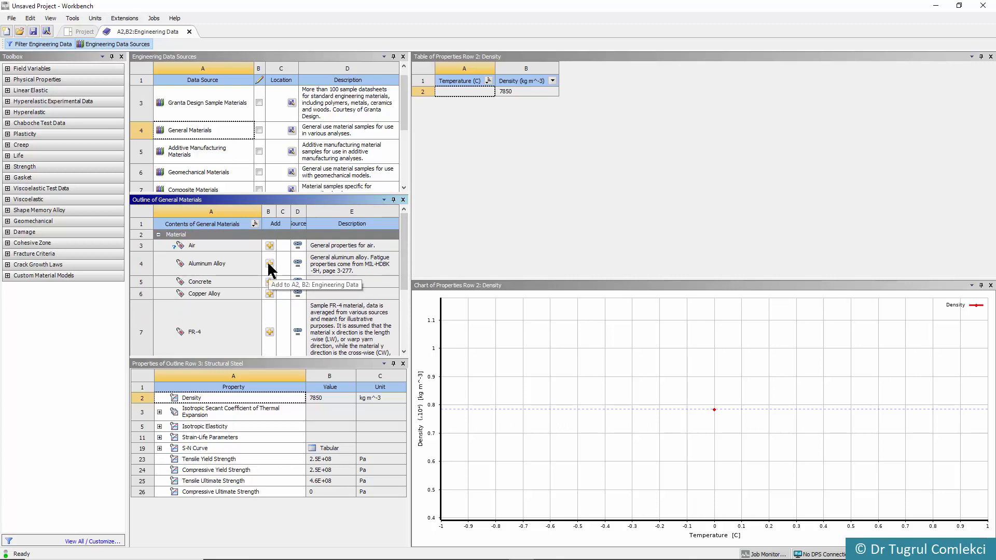
scroll(266, 261, "down", 3)
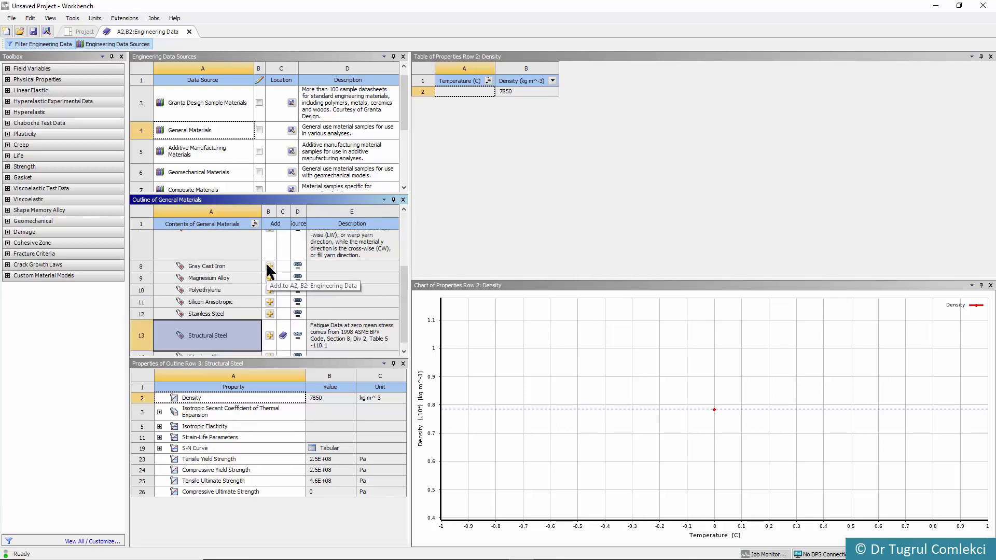
left_click_drag(402, 276, 405, 229)
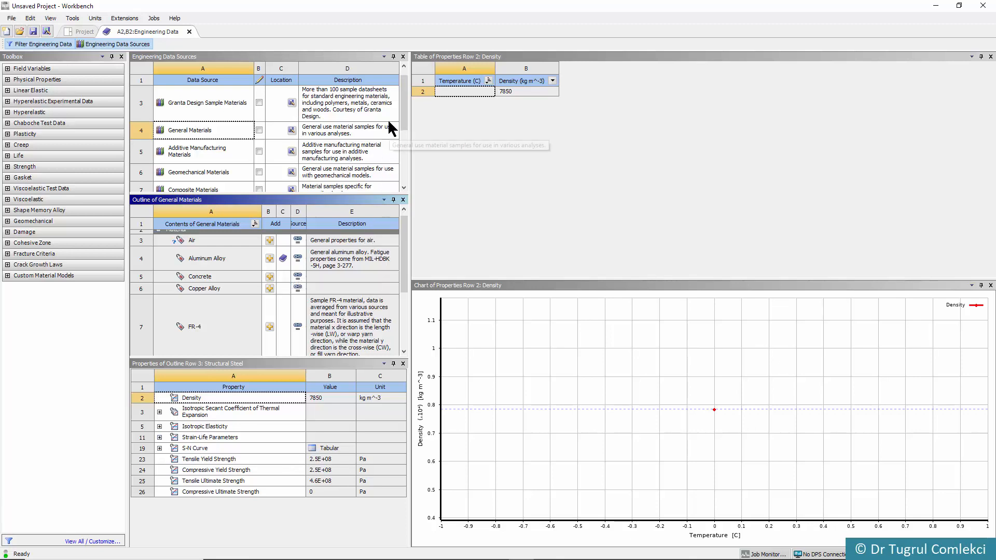
Step: Add a new library to the engineering data sources, naming it with the owner's first name followed by "Materials"
left_click_drag(404, 109, 393, 168)
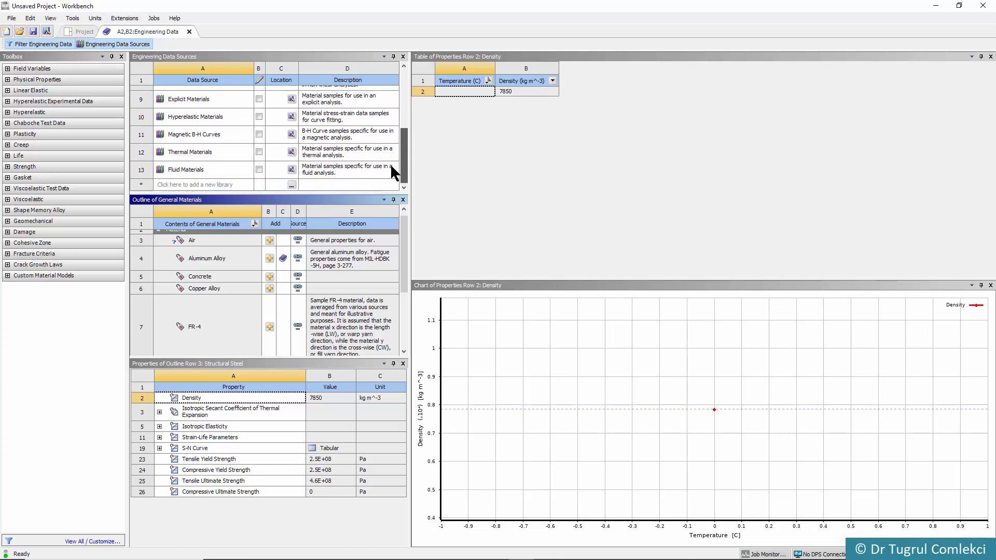
left_click(213, 185)
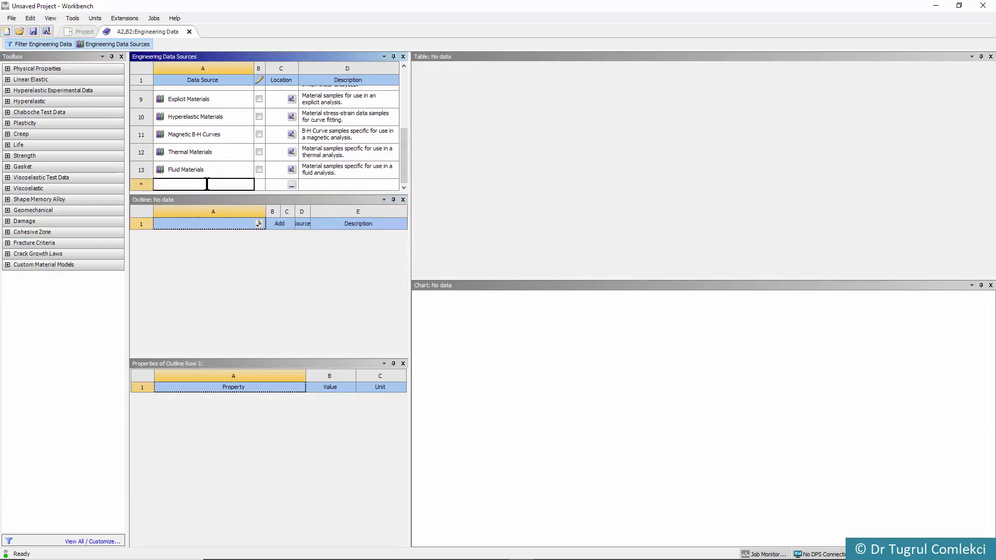
type("Tugruls")
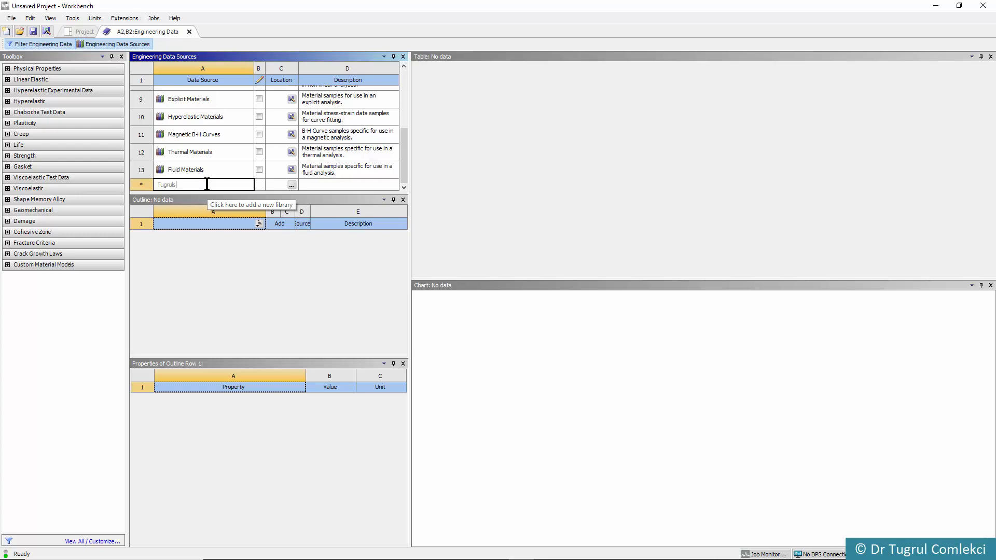
type("Materials")
key("Return")
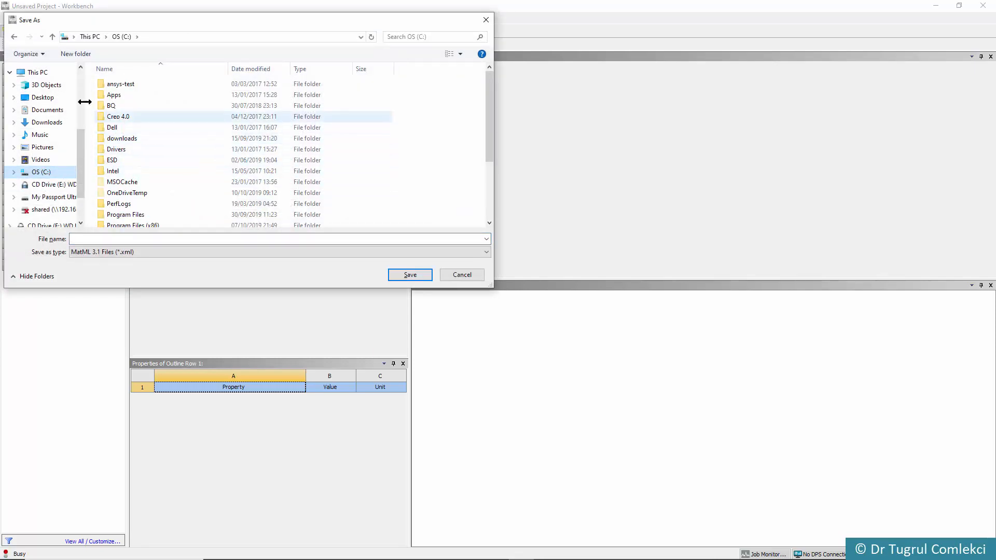
Step: Create a folder named material on the C: drive and save the library there as a MatML 3.1 file named after its owner
left_click(74, 53)
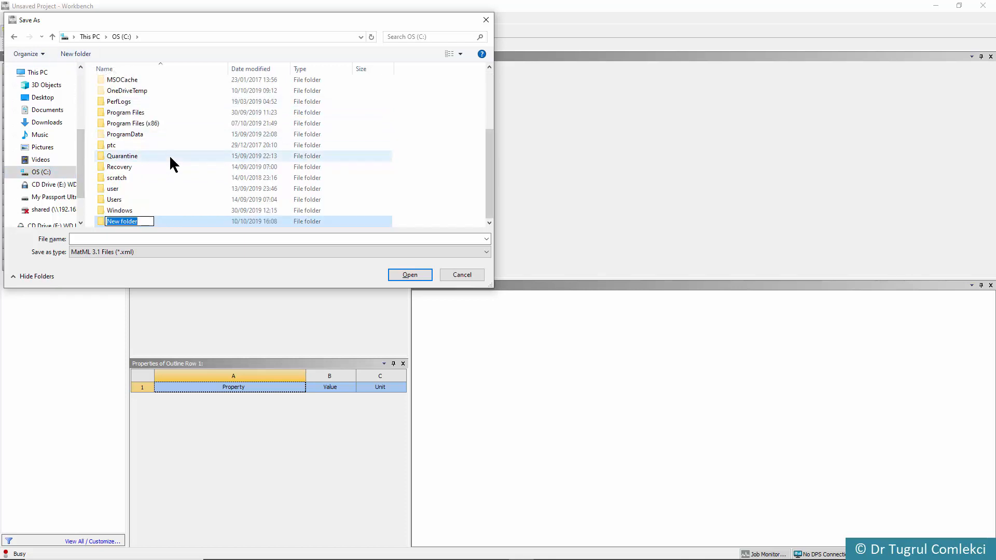
type("material")
key("Return")
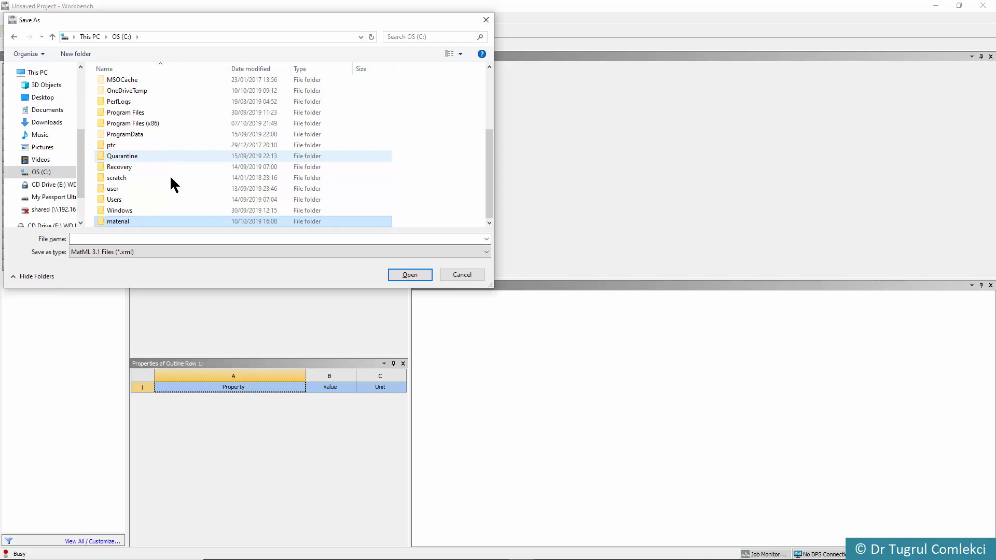
double_click(113, 222)
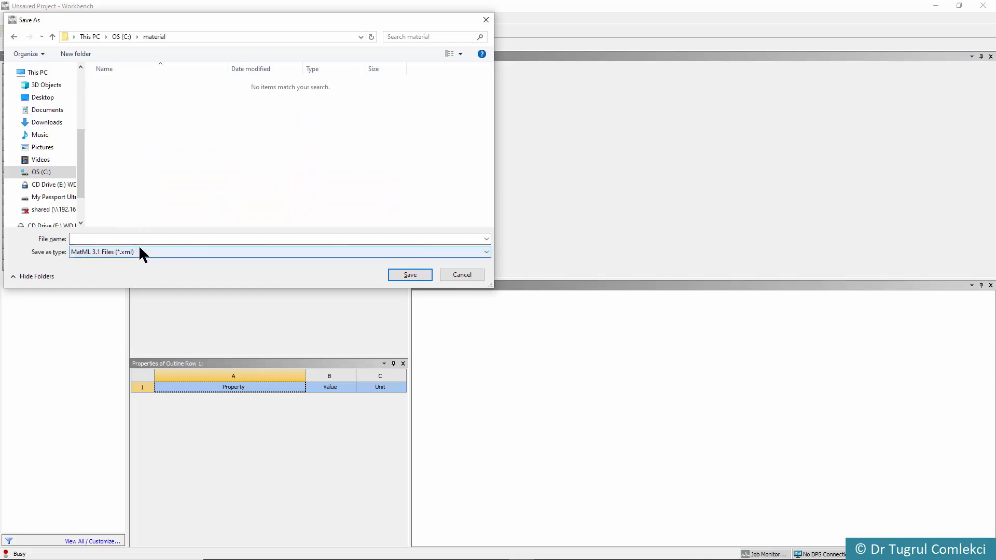
left_click(180, 240)
type("tugrulsmaterial")
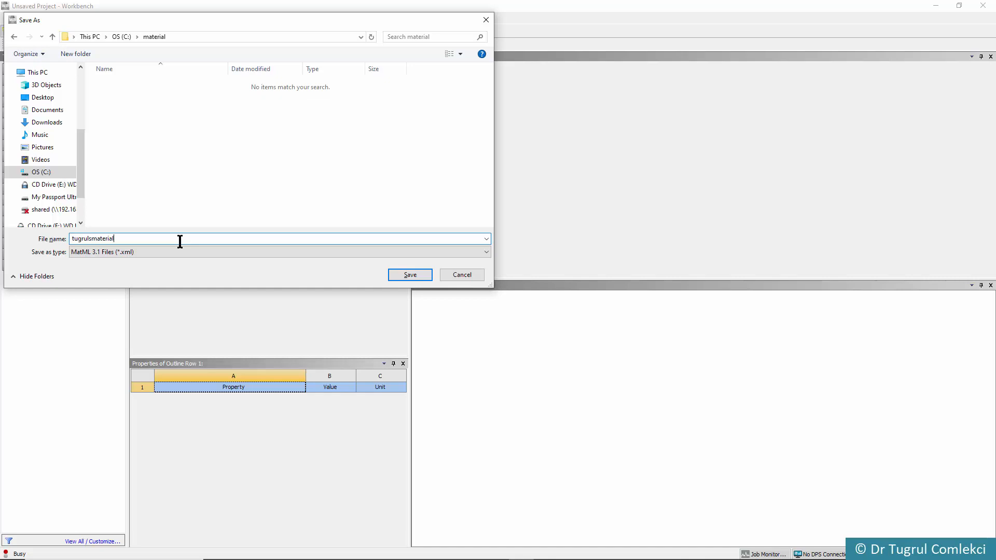
key("Return")
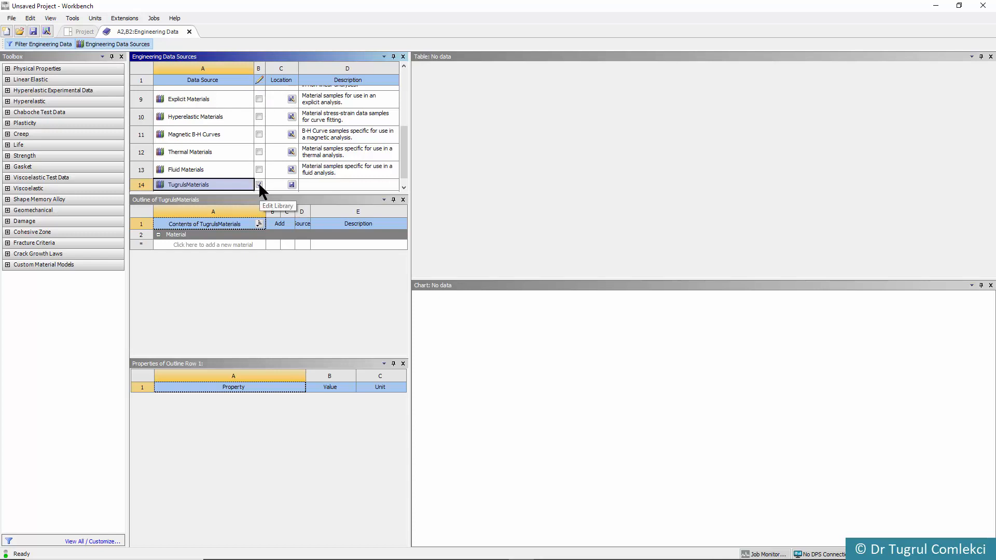
Step: Add a material named Steel1 to the new library and give it the Isotropic Elasticity property
left_click(217, 244)
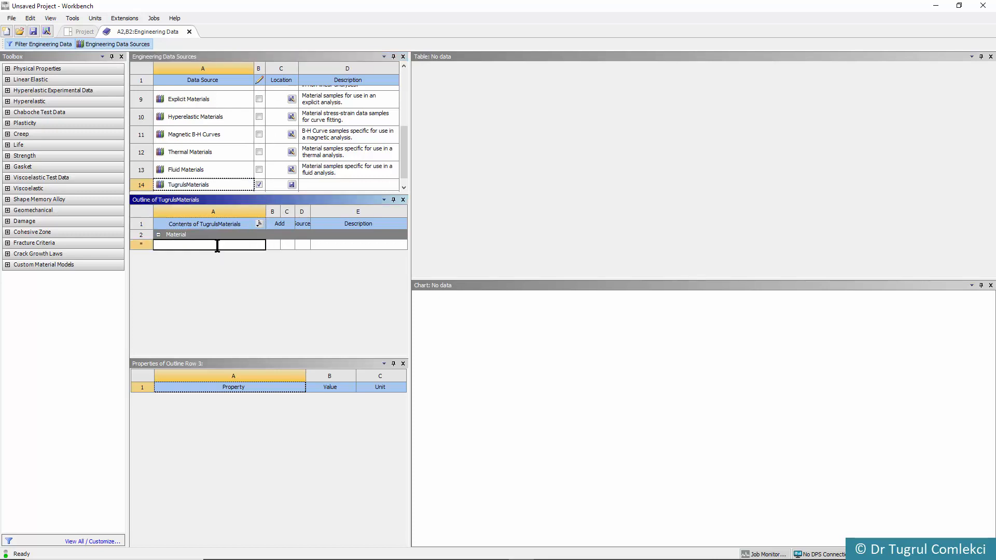
type("Steel1")
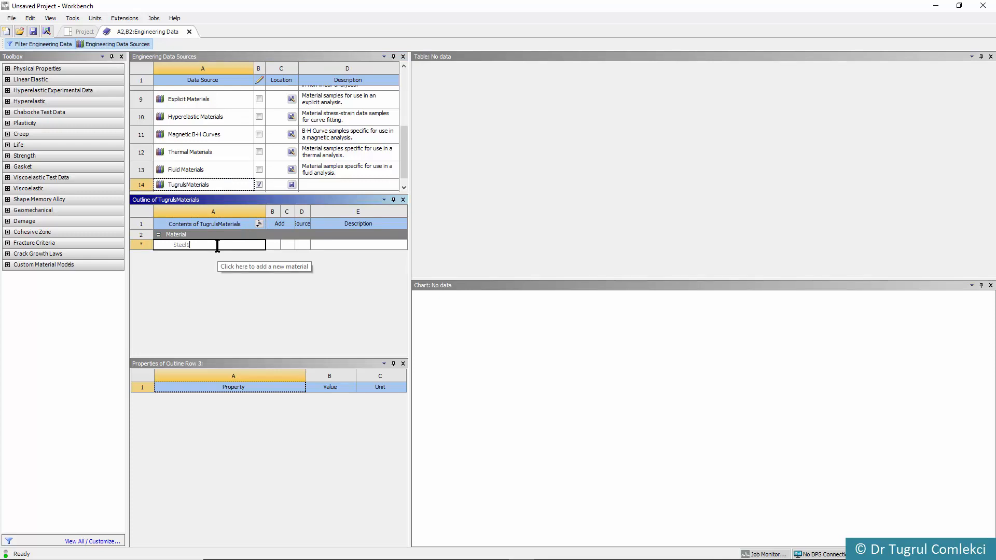
key("Return")
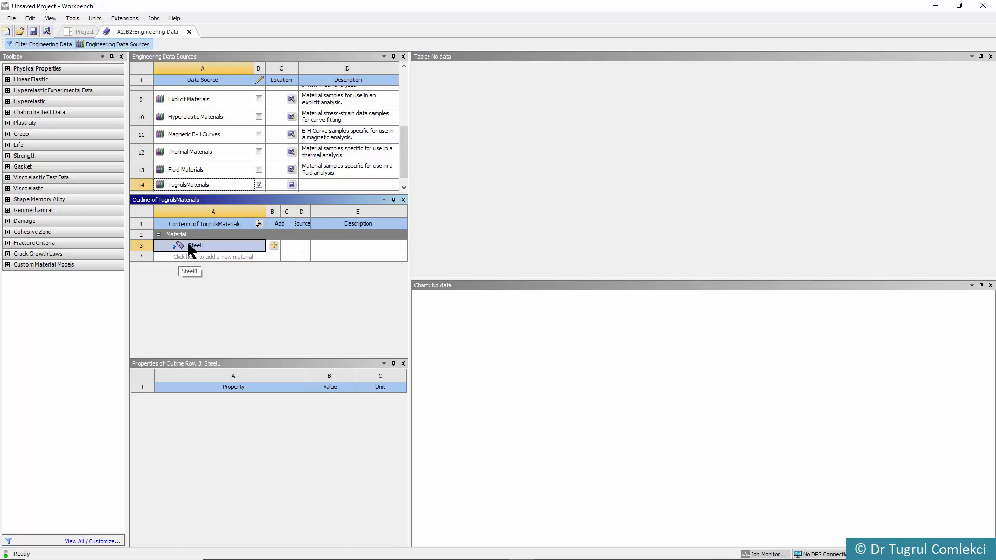
left_click(8, 80)
left_click(30, 89)
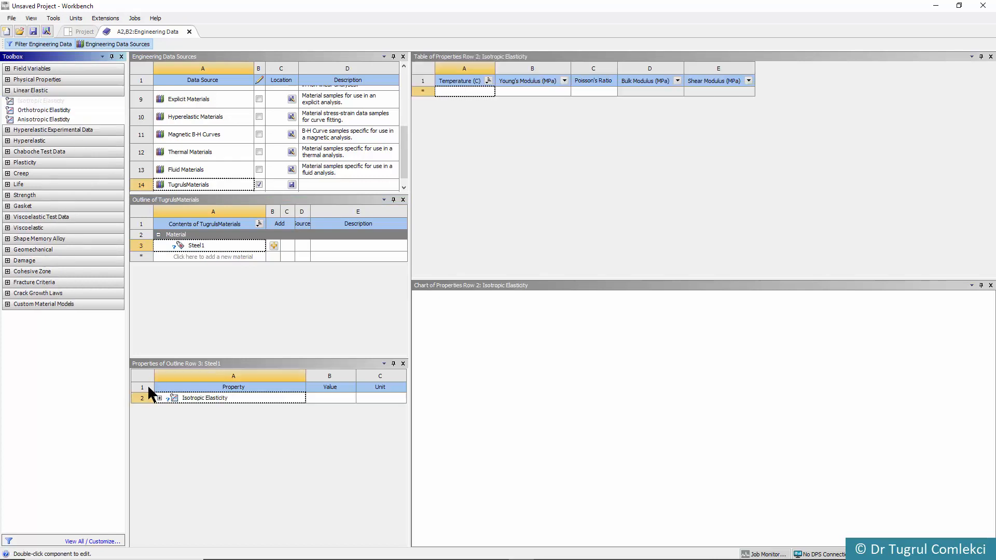
Step: Set Steel1's Young's Modulus to 2.07E+05 MPa and its Poisson's Ratio to 0.3
left_click(159, 399)
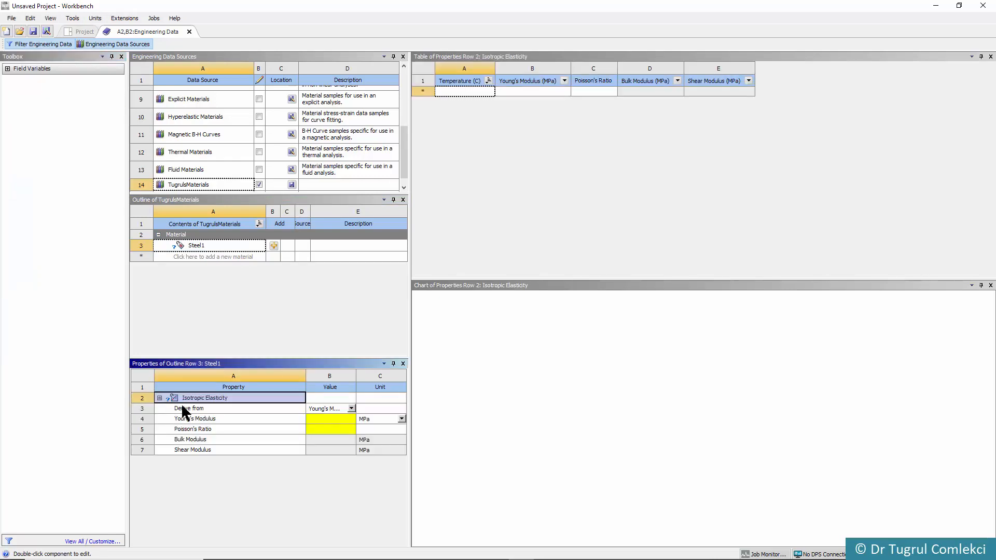
left_click(326, 419)
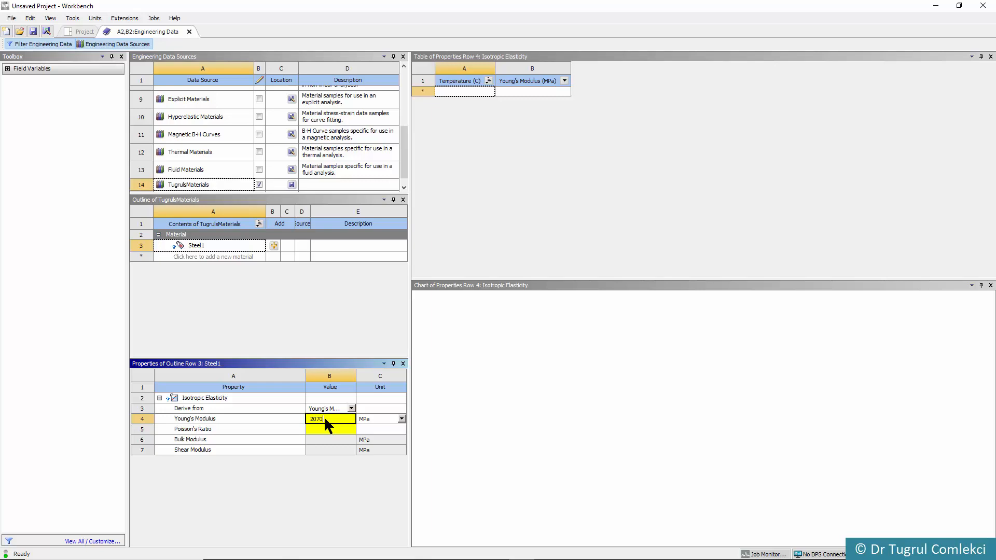
left_click(317, 429)
type("0.3")
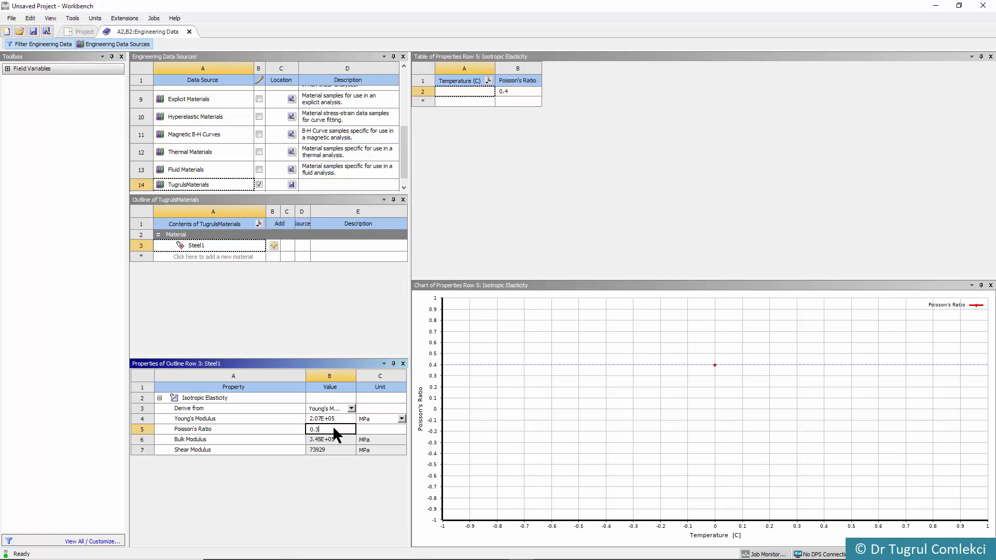
key("Return")
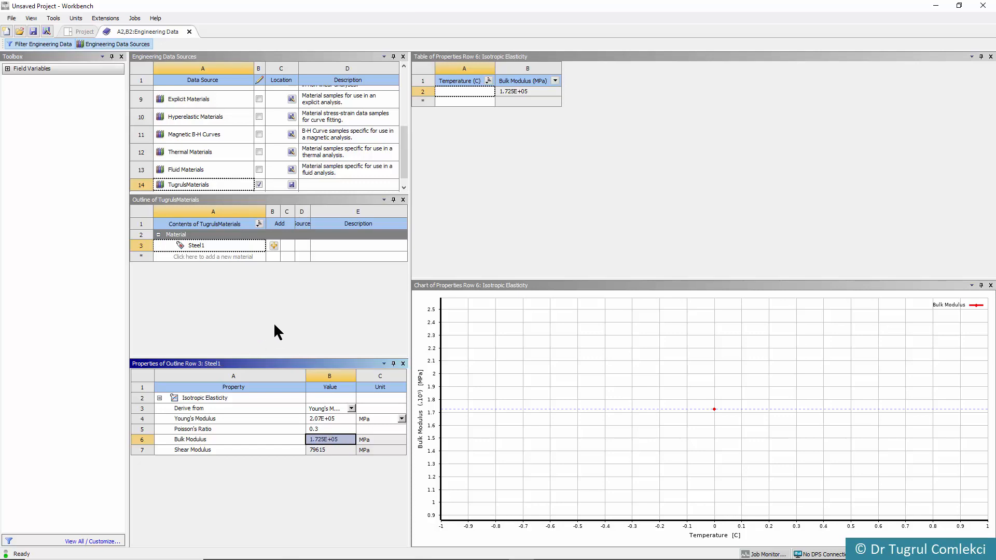
Step: Add the Density physical property to Steel1
left_click(194, 244)
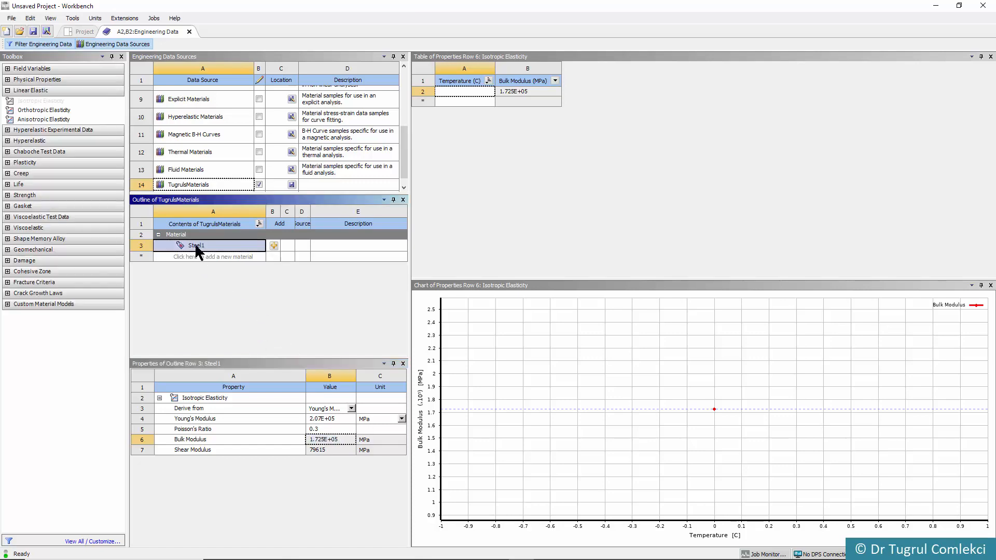
left_click(195, 244)
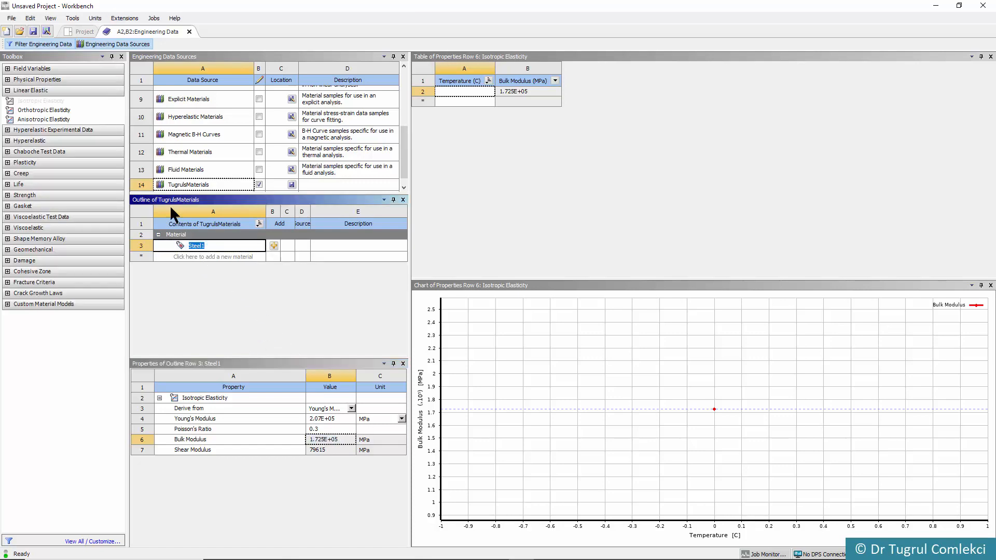
left_click(47, 81)
left_click(7, 80)
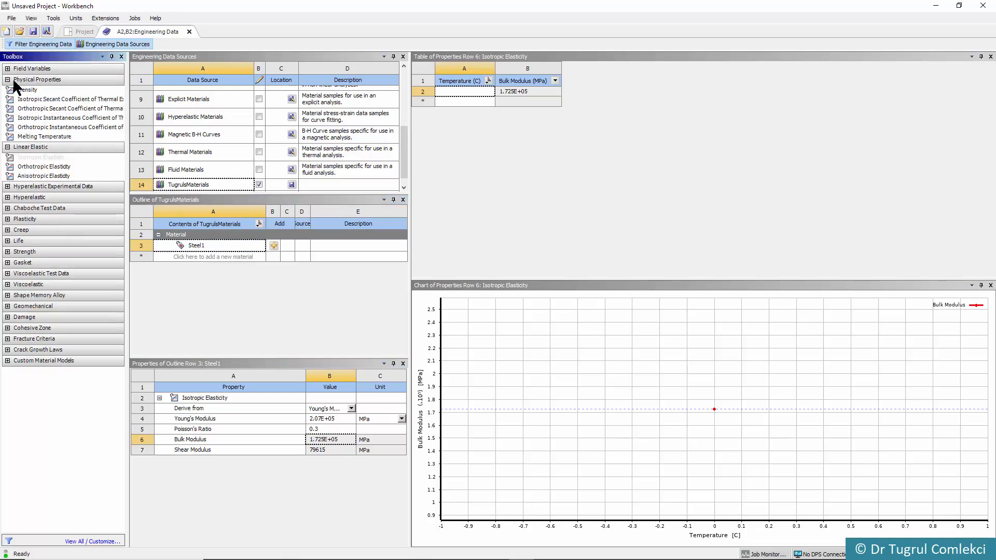
double_click(36, 91)
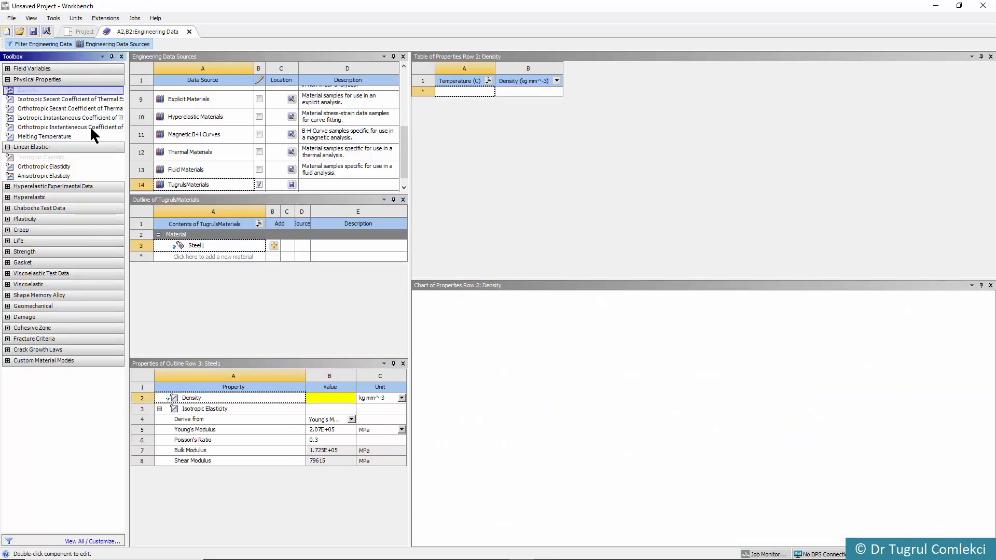
Step: Change Steel1's density unit to kg m^-3 and set the density to 7850
left_click(314, 398)
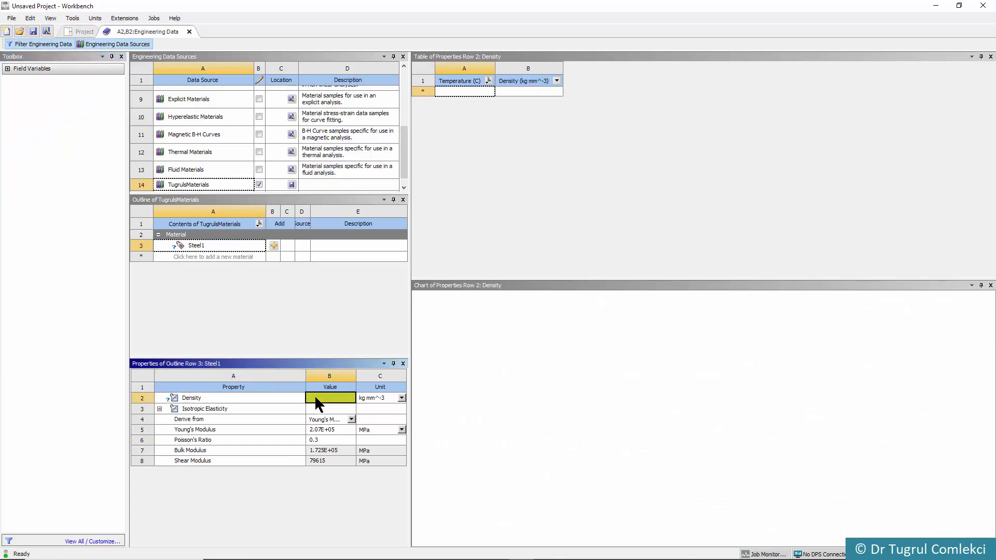
left_click(402, 398)
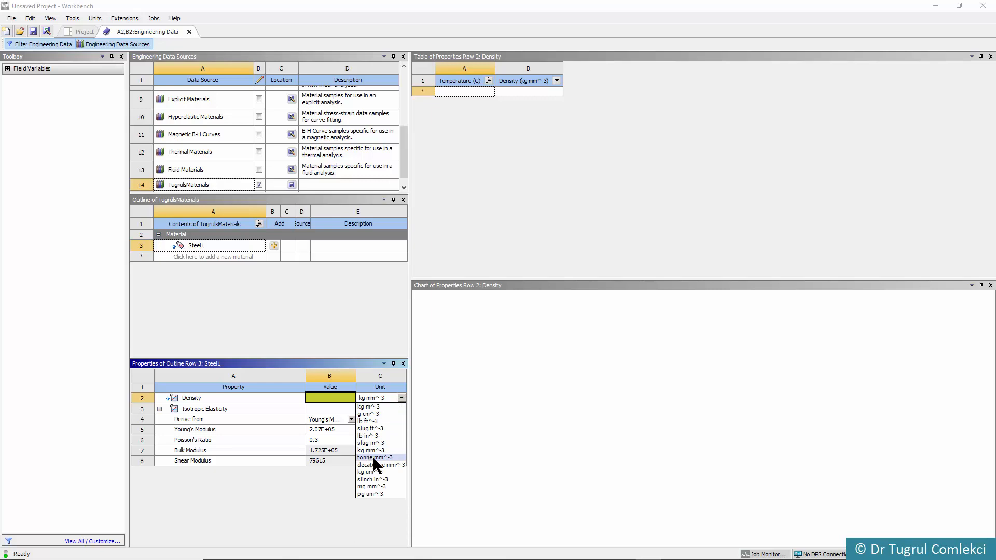
left_click(369, 407)
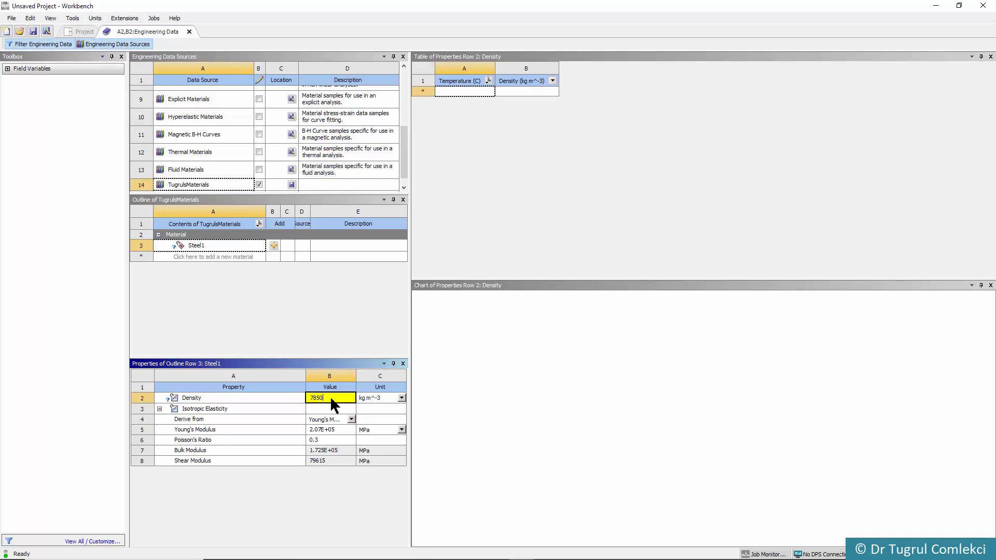
left_click(331, 396)
type("7850")
key("Return")
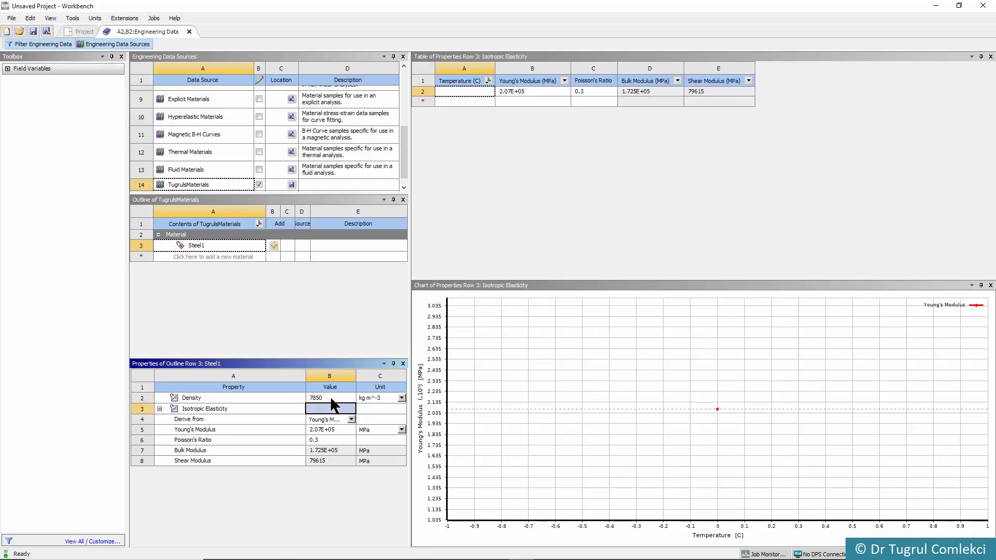
Step: End editing of the custom library with its modifications saved, and return to the project schematic
left_click(259, 185)
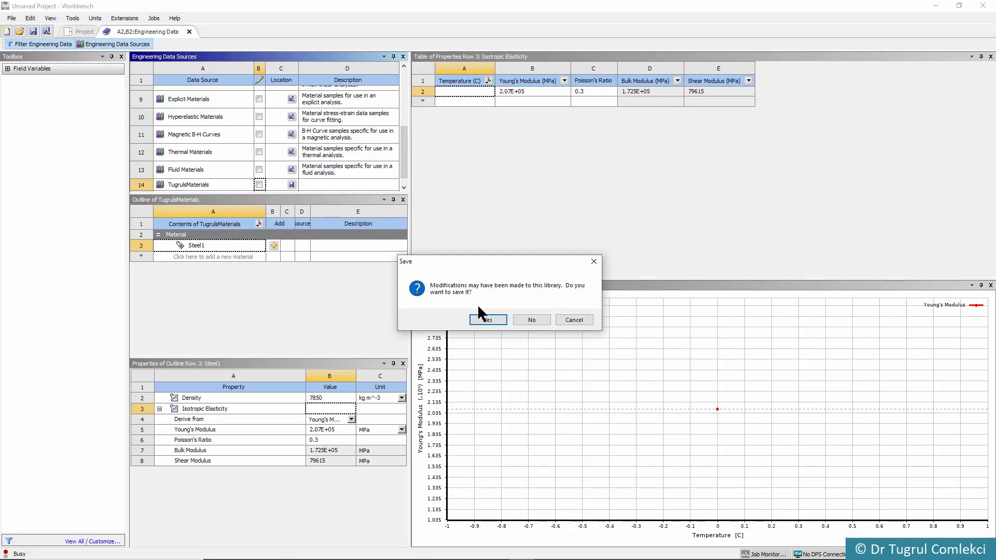
left_click(488, 320)
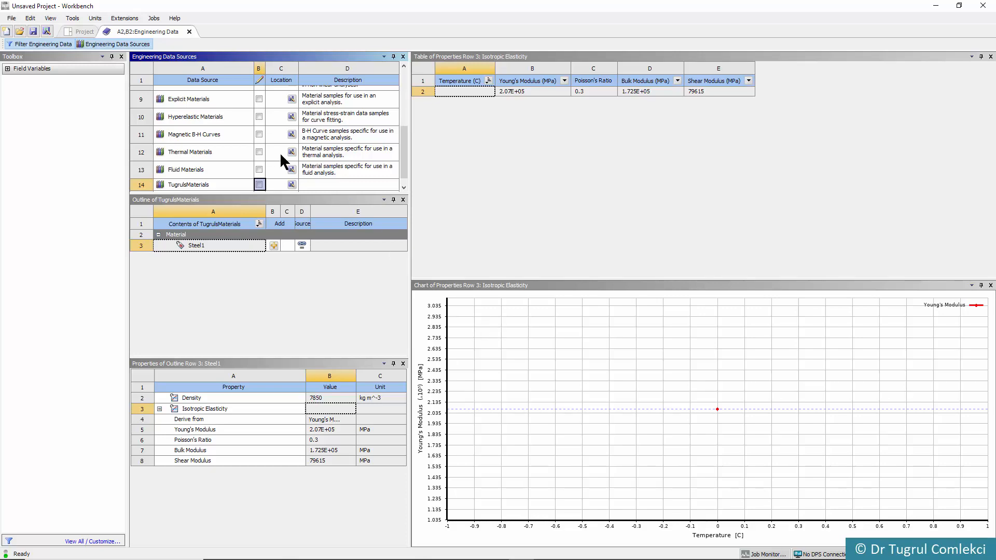
left_click(106, 44)
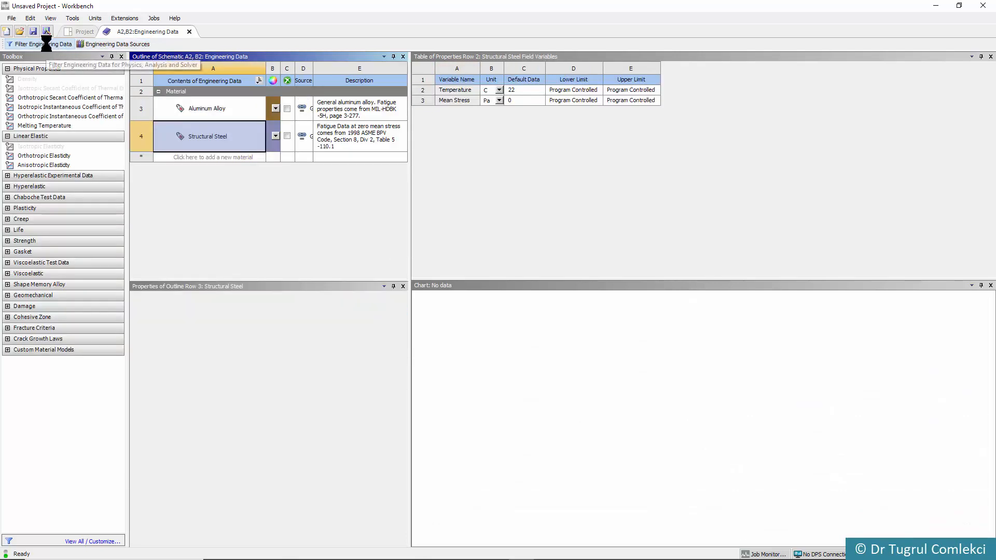
left_click(83, 32)
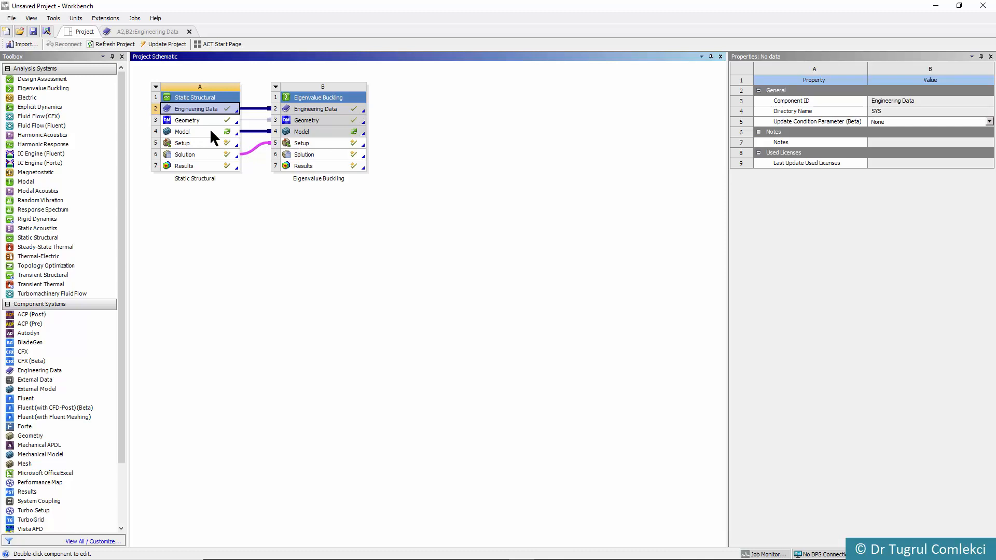
Step: Open the static structural Model with the upstream data re-read, and expand its Materials to check what is available
double_click(183, 131)
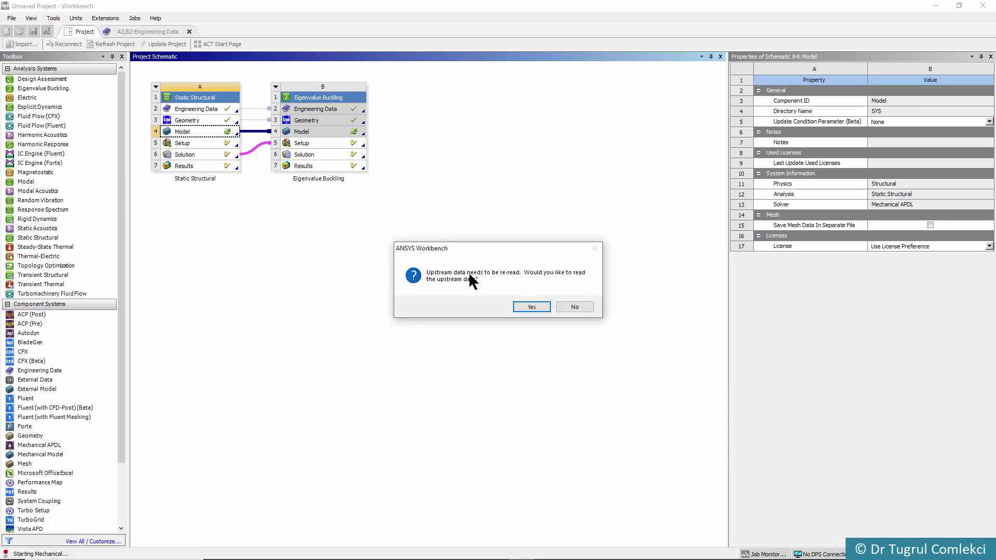
left_click(535, 310)
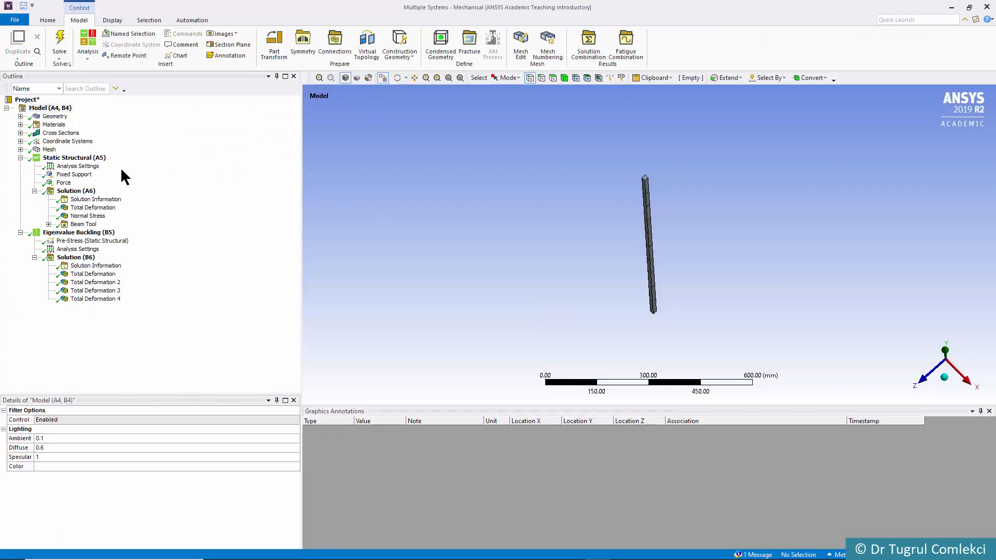
left_click(21, 124)
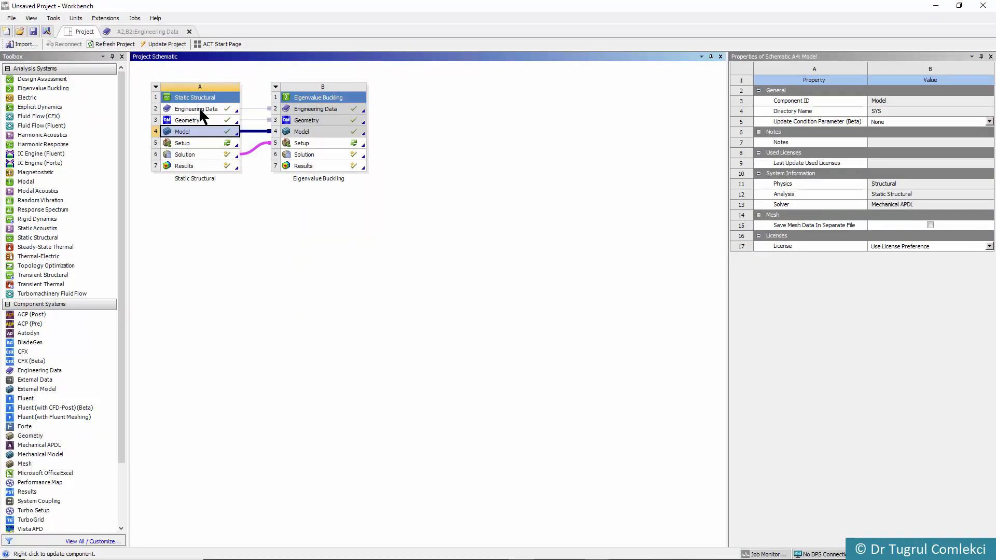
Step: Reopen the Static Structural system's Engineering Data and add Steel1 from the custom library to the project's materials
double_click(199, 107)
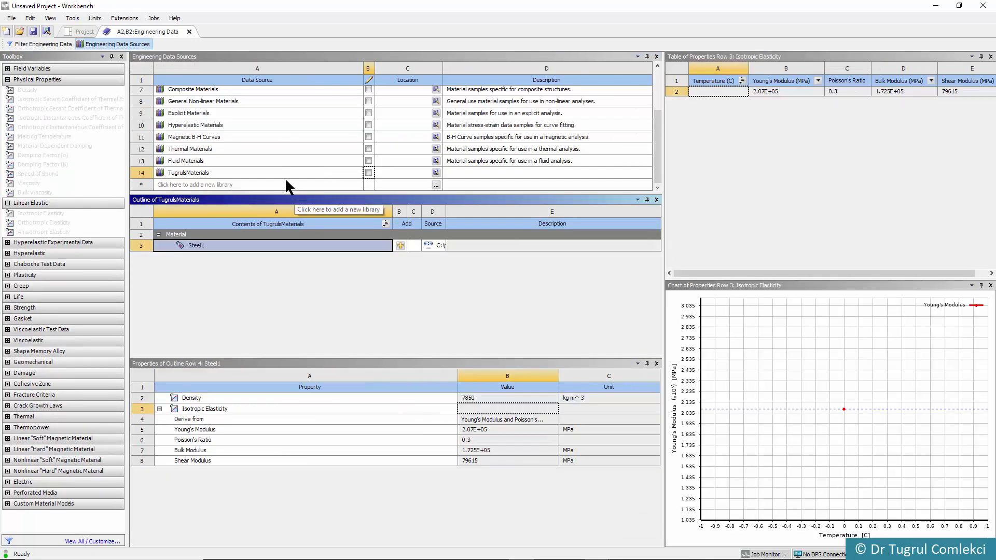
left_click(259, 174)
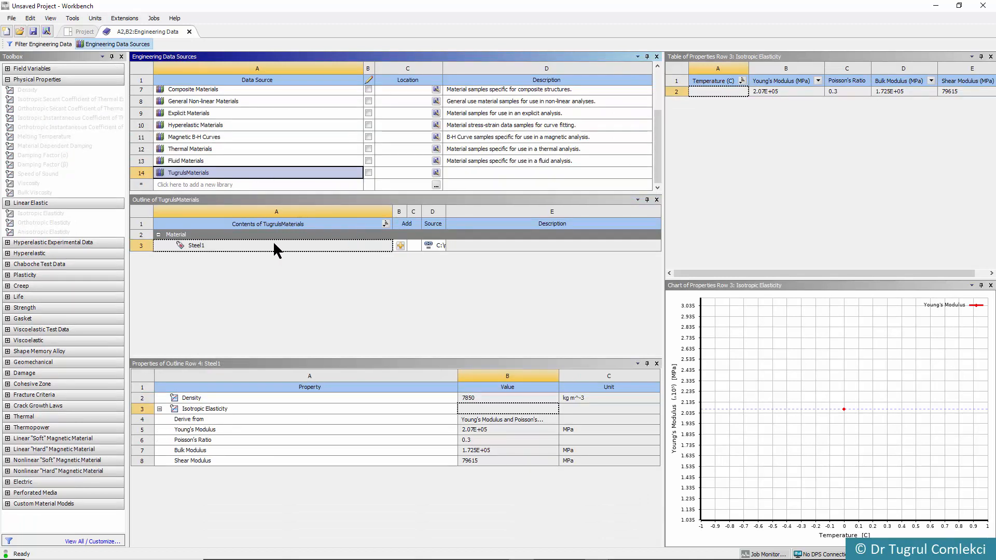
left_click(402, 246)
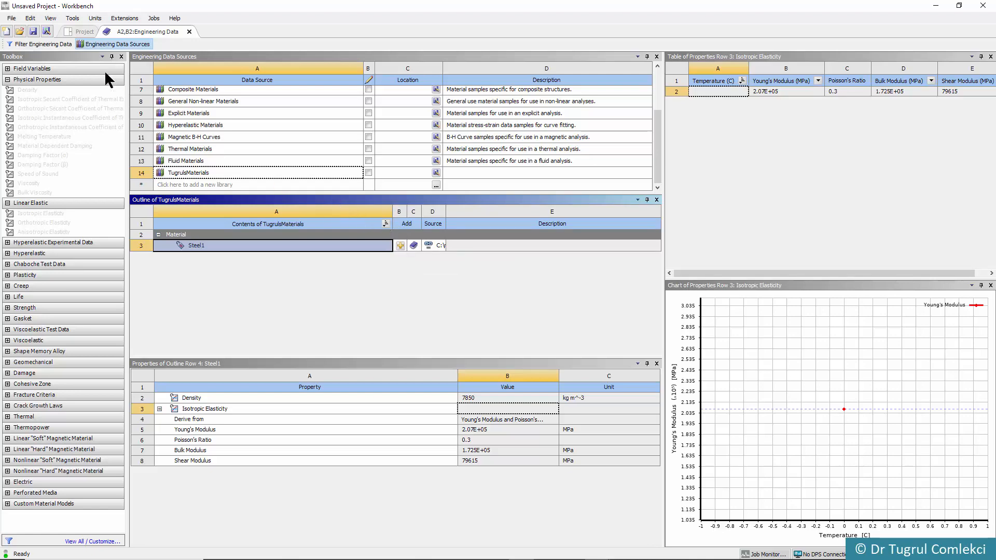
Step: Return to the project schematic and open the static structural Setup, re-reading the upstream data
left_click(79, 33)
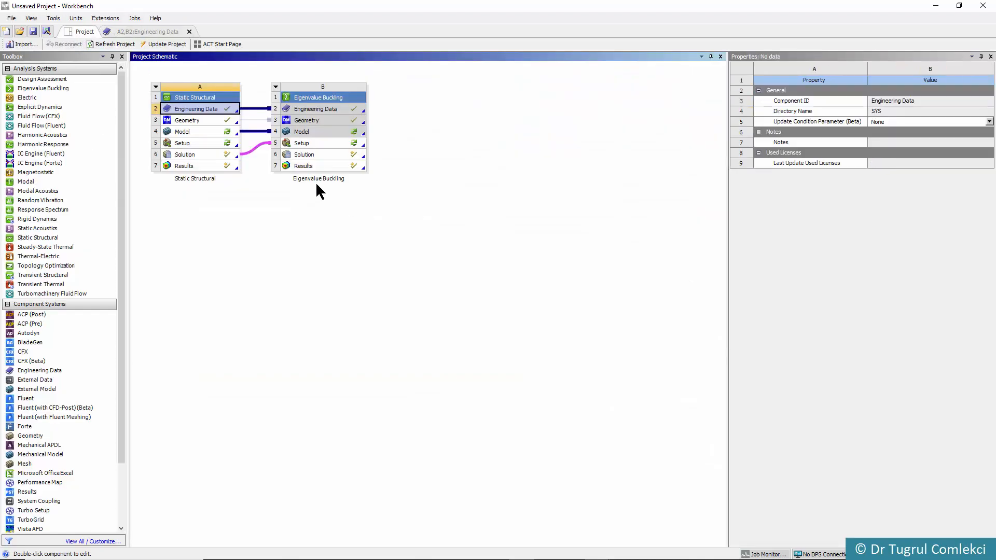
double_click(196, 144)
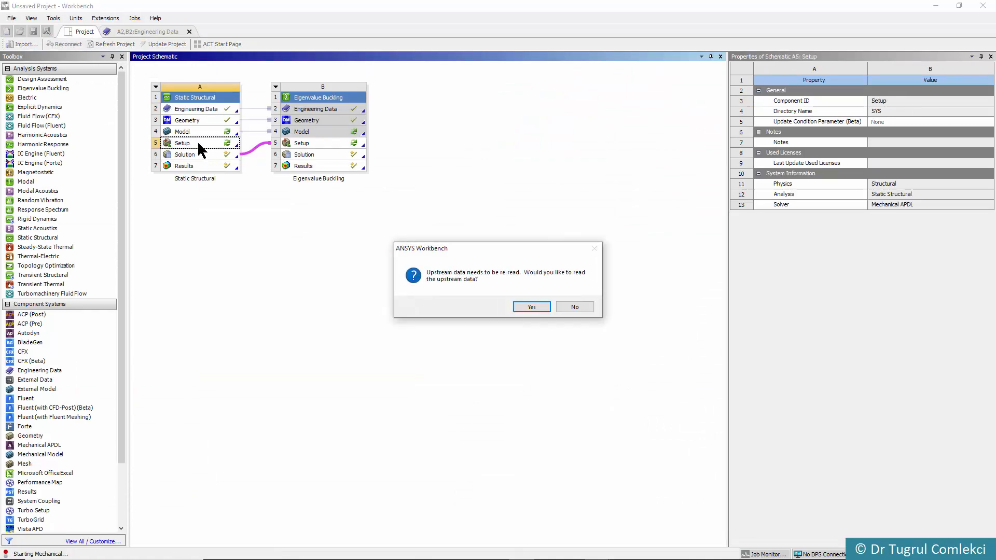
left_click(527, 308)
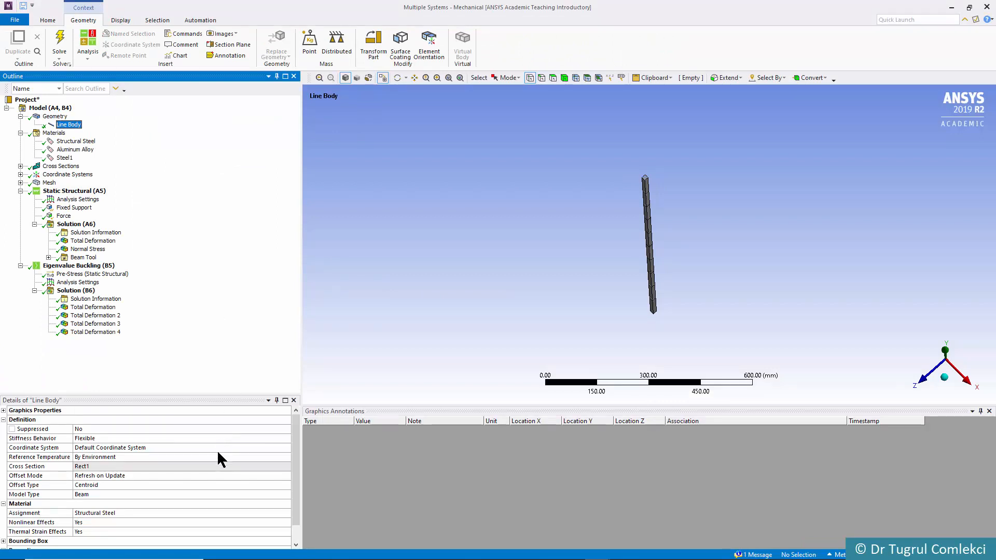
Step: Assign Steel1 to the line body and solve the analyses again for the buckling result Total Deformation 4
left_click(279, 514)
left_click(286, 513)
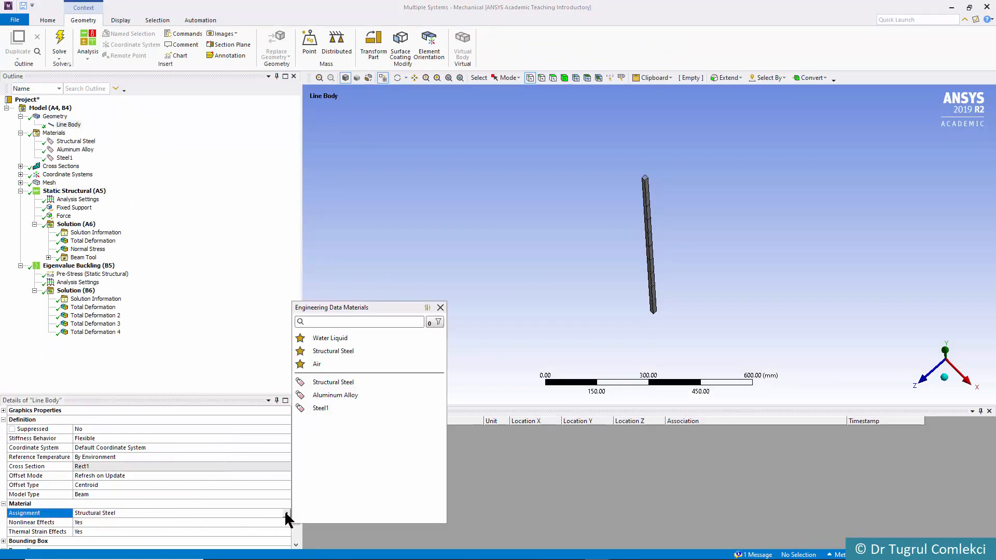
left_click(321, 409)
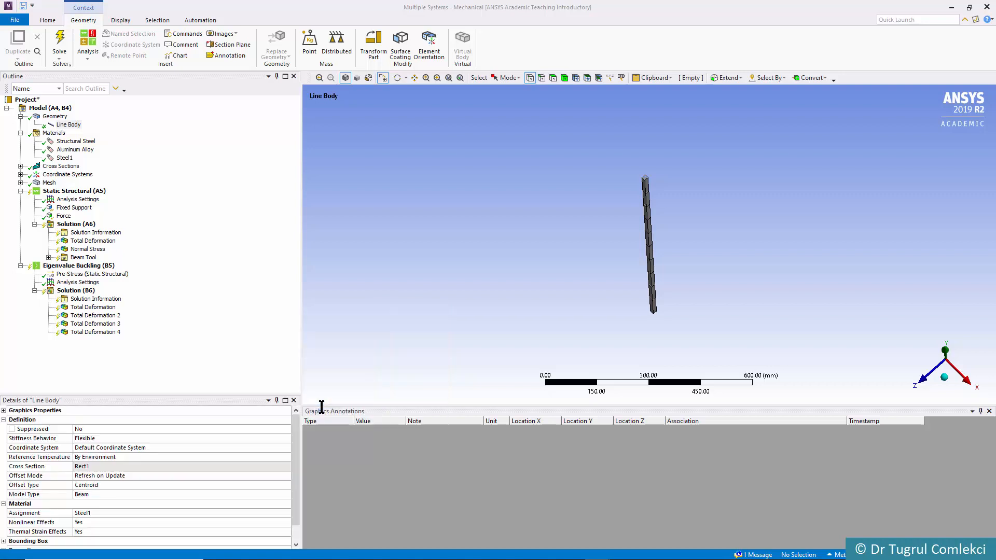
left_click(106, 333)
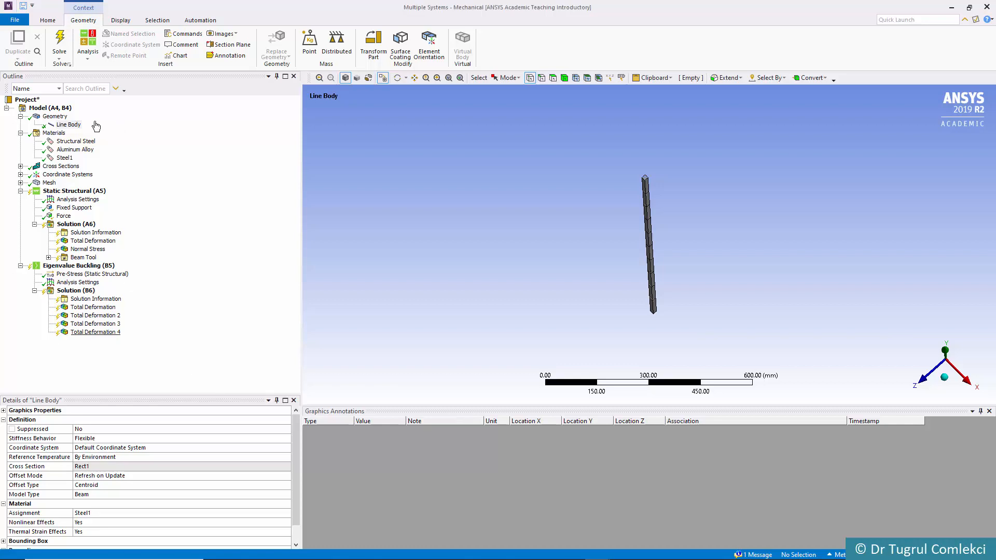
left_click(60, 46)
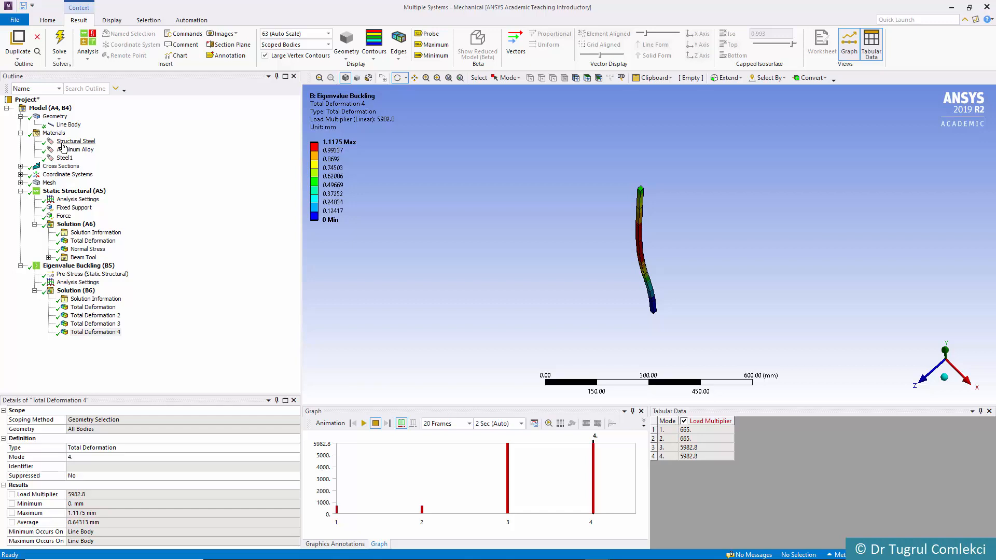
Step: Change the line body's material assignment to Aluminum Alloy and re-solve for the mode 1 buckling Total Deformation
left_click(60, 126)
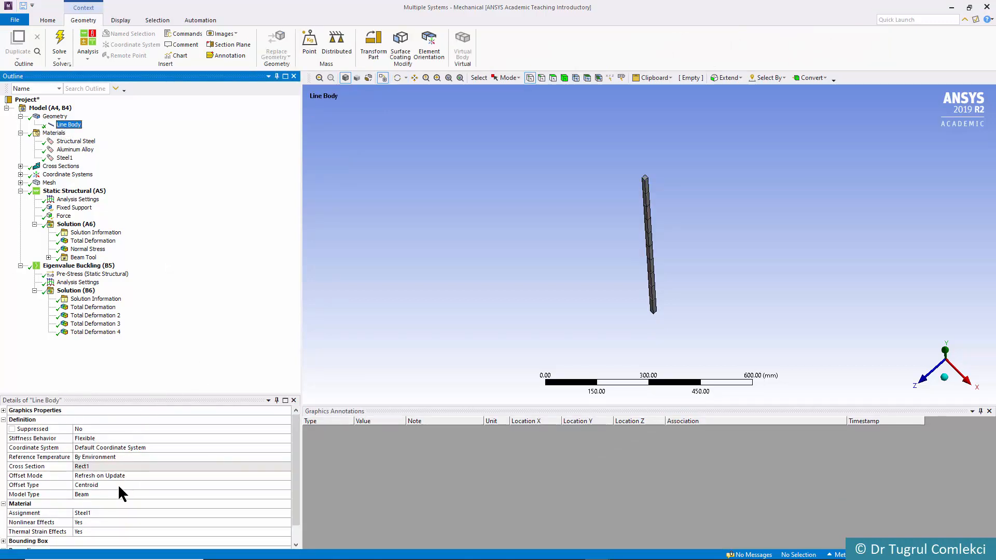
left_click(105, 511)
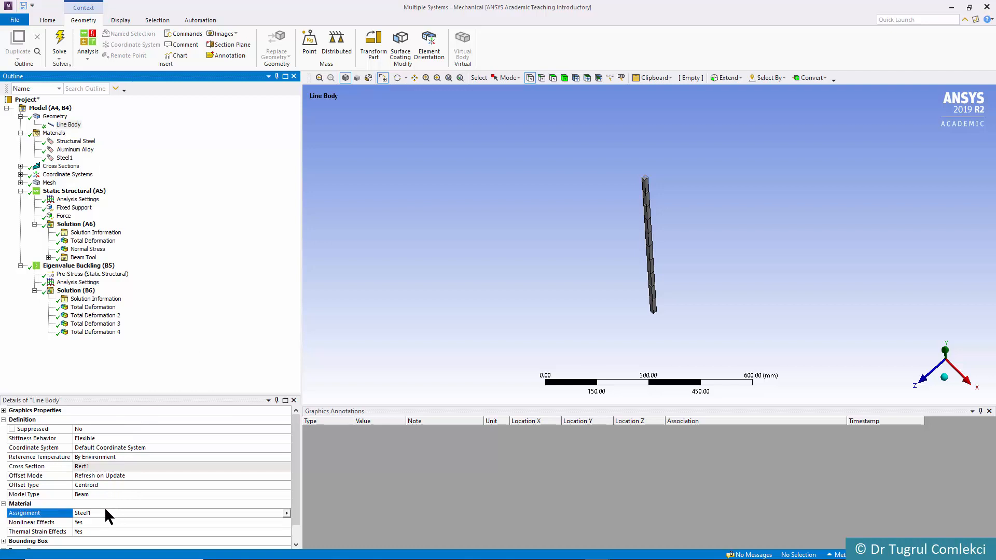
left_click(286, 518)
left_click(331, 399)
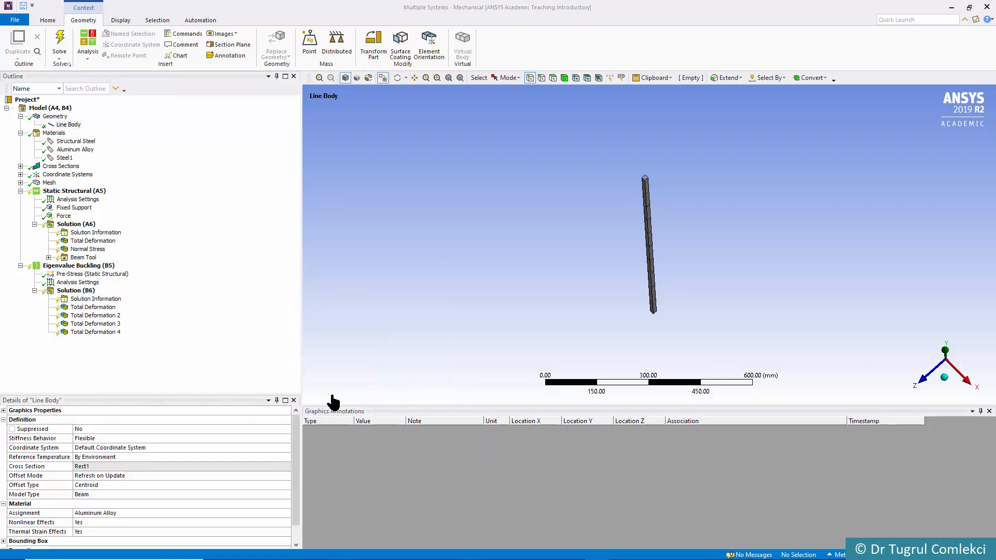
left_click(94, 308)
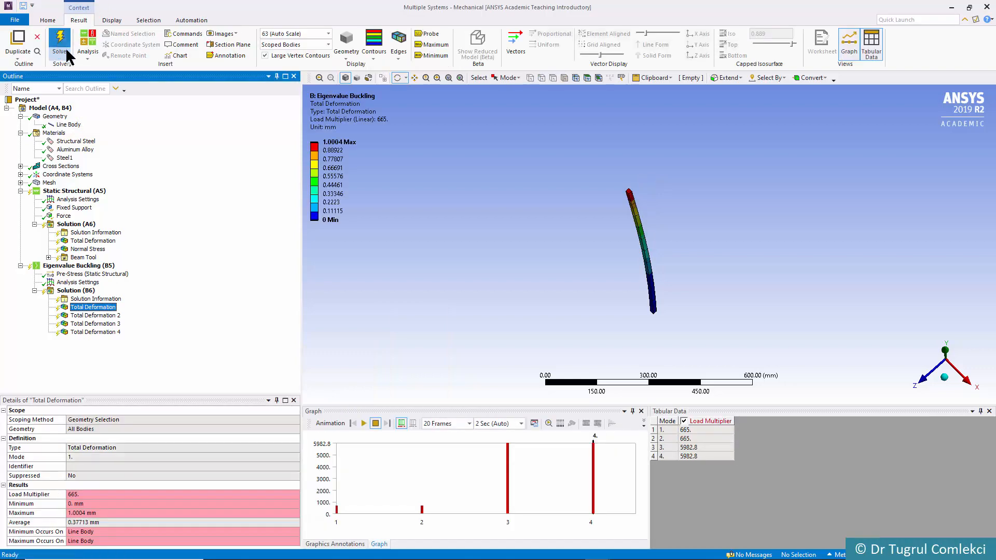
left_click(60, 46)
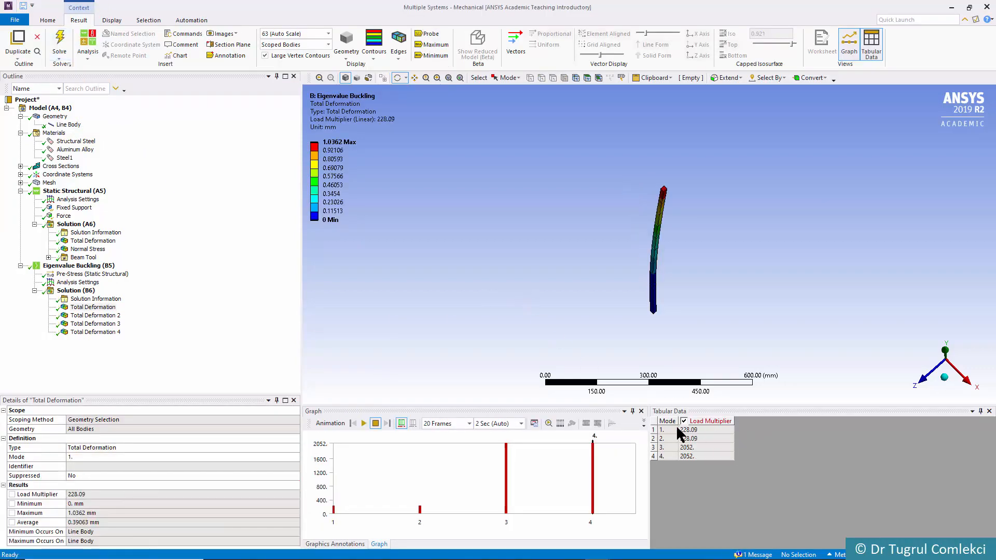